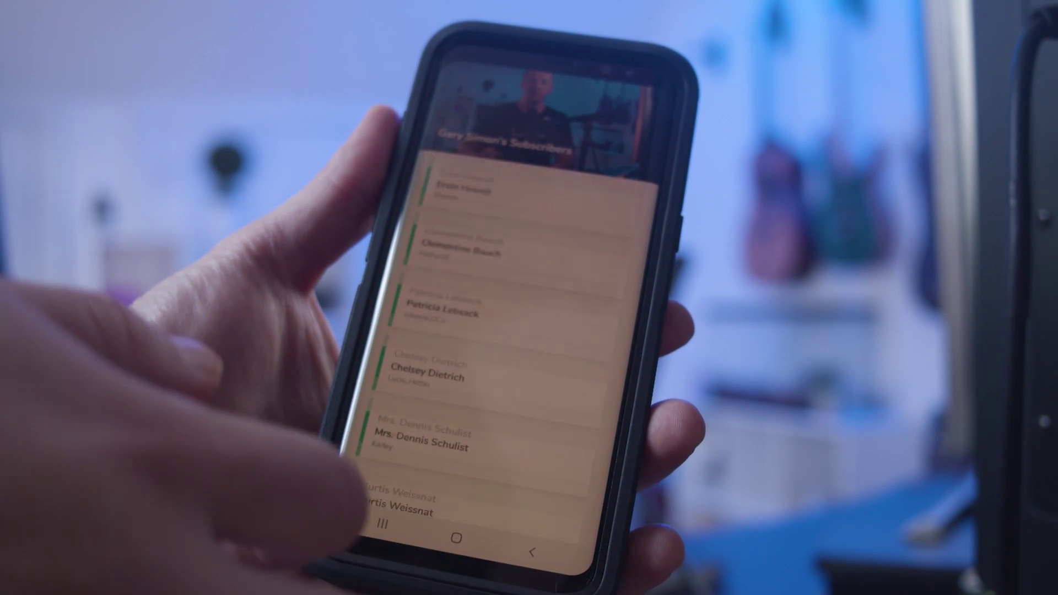
Demo the finished subscriber-list app on the phone and bring up the Bravo Studio homepage
left_click_drag(484, 496, 397, 275)
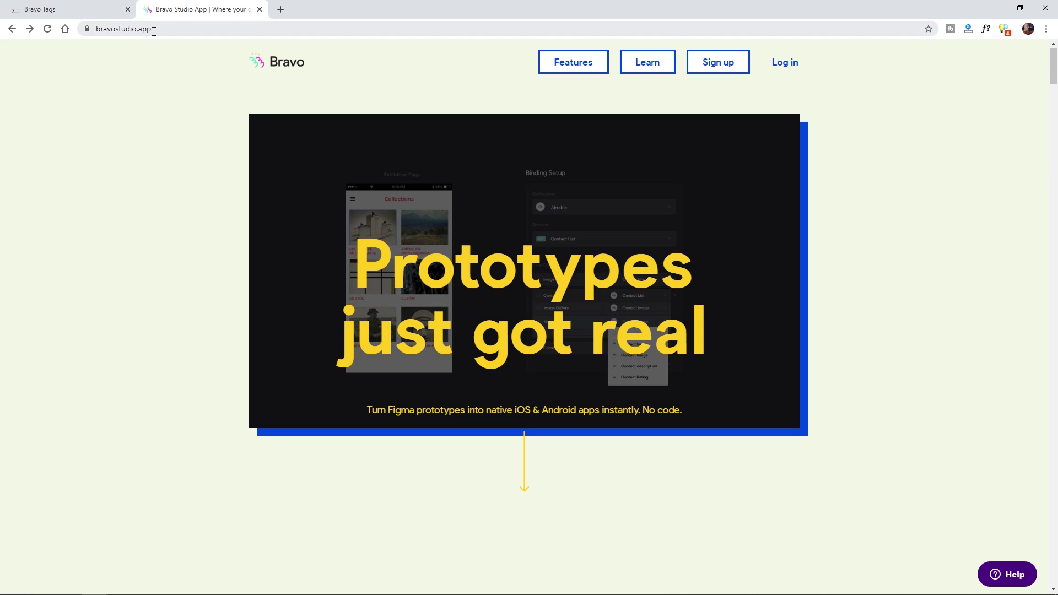
scroll(969, 357, "down", 6)
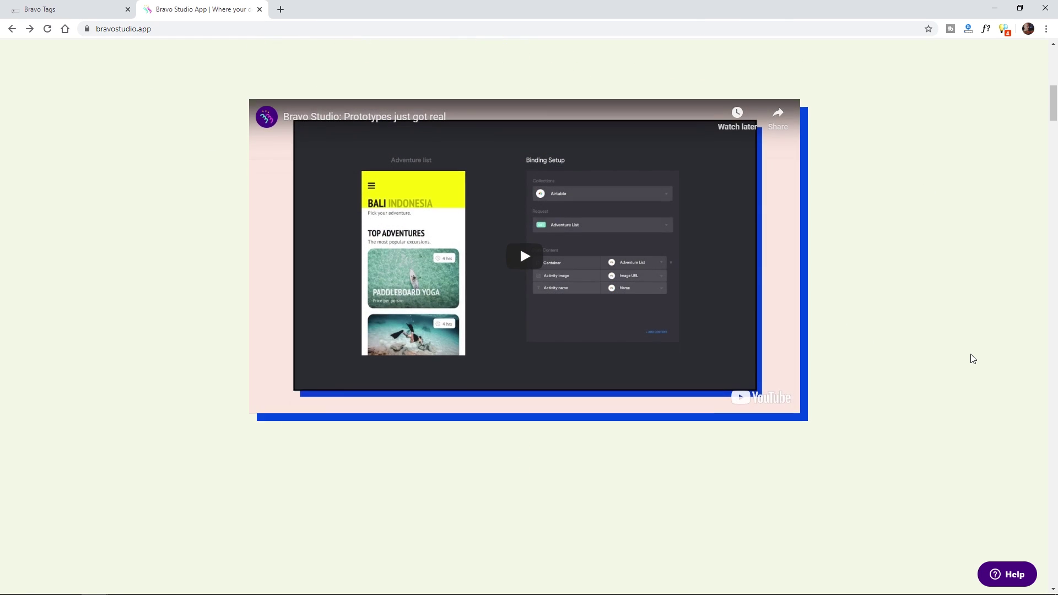
scroll(973, 359, "down", 12)
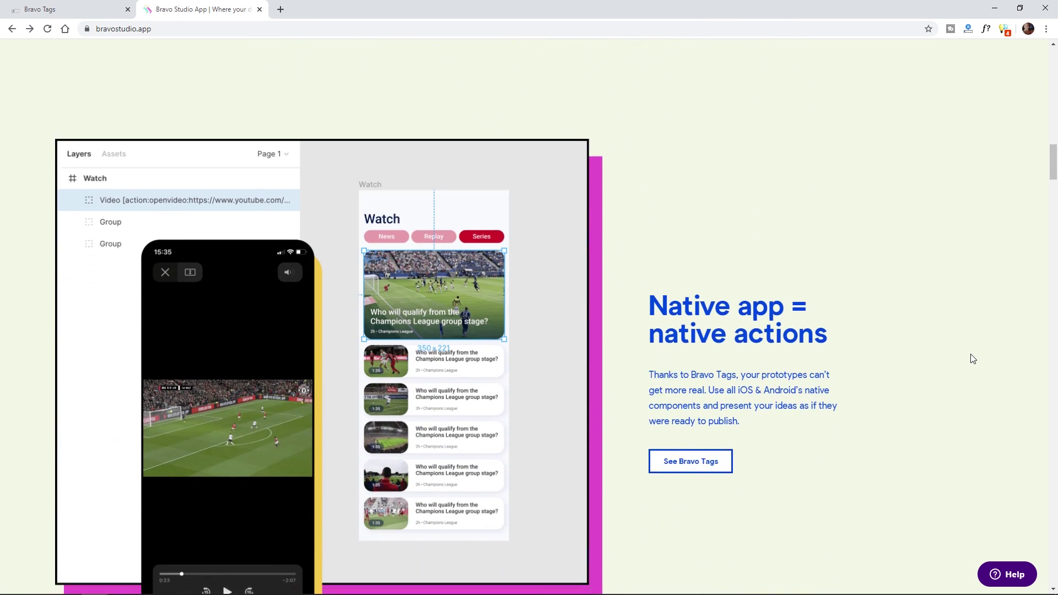
scroll(973, 359, "down", 4)
scroll(971, 358, "up", 5)
scroll(971, 358, "down", 10)
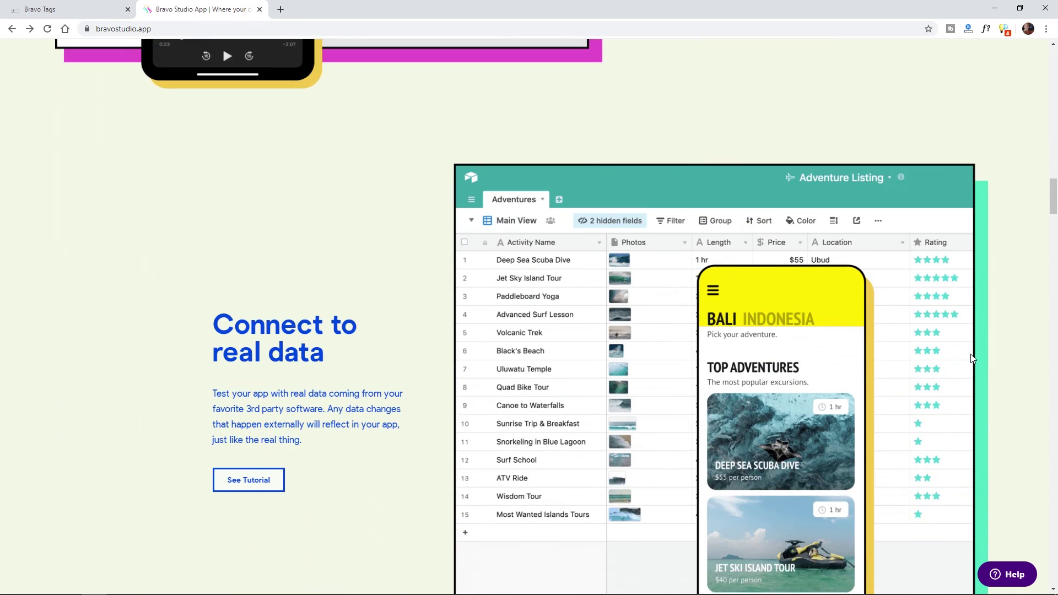
scroll(972, 358, "down", 15)
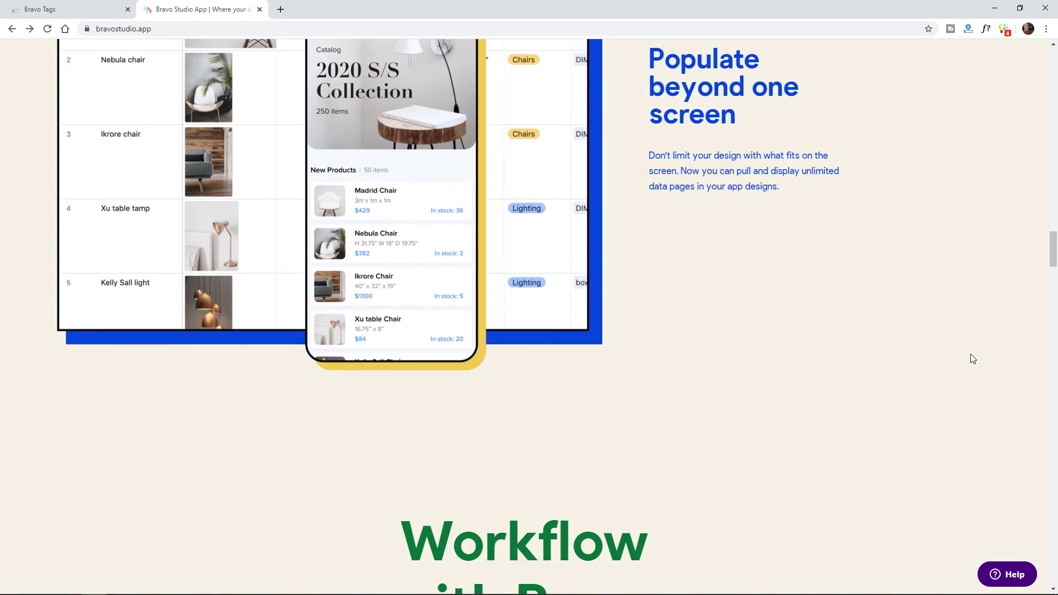
scroll(972, 359, "down", 15)
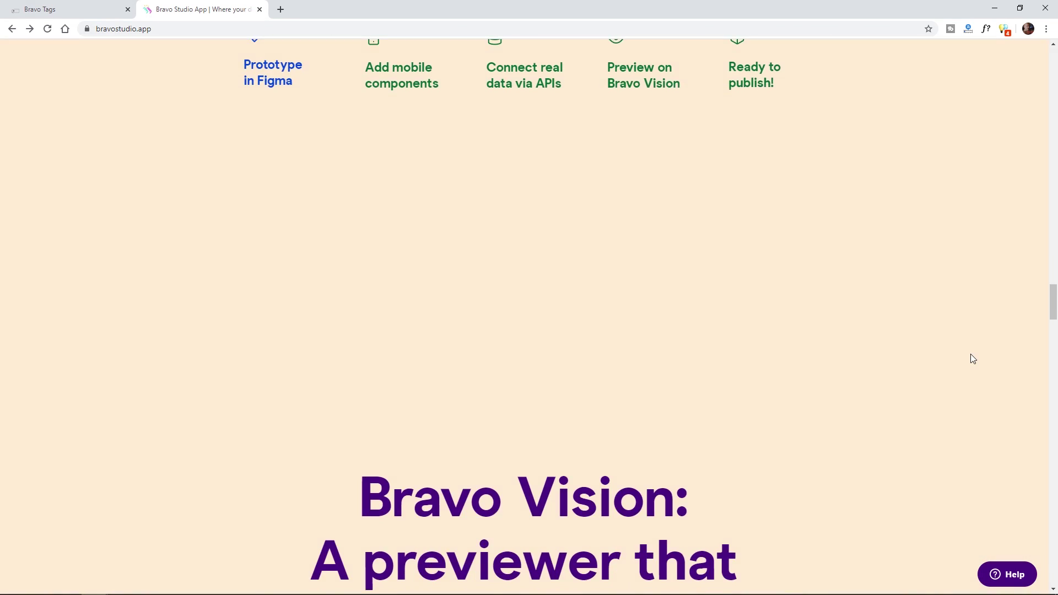
scroll(973, 359, "down", 15)
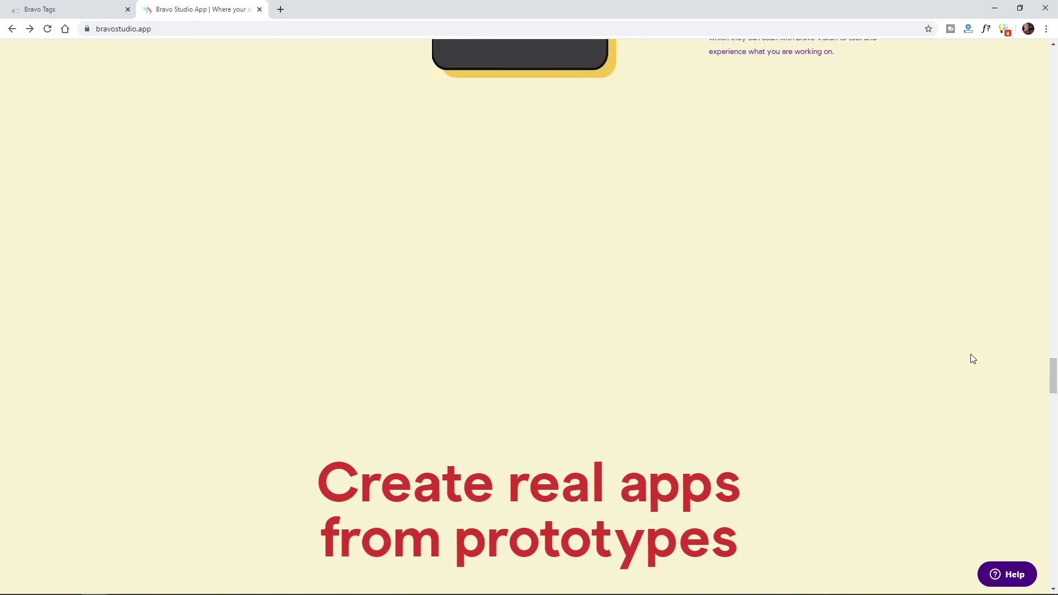
scroll(971, 355, "down", 15)
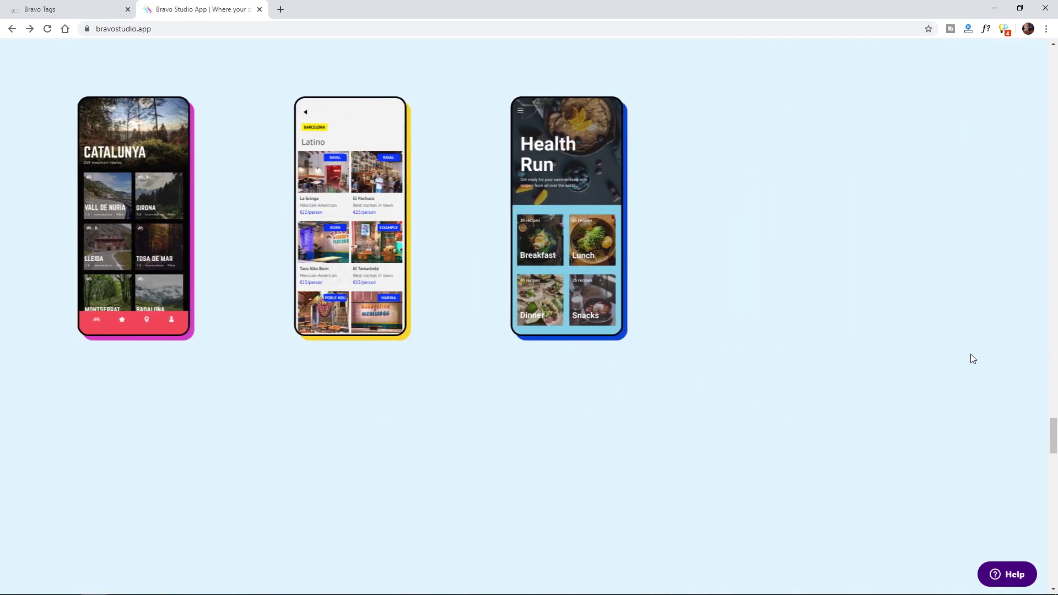
scroll(965, 378, "down", 15)
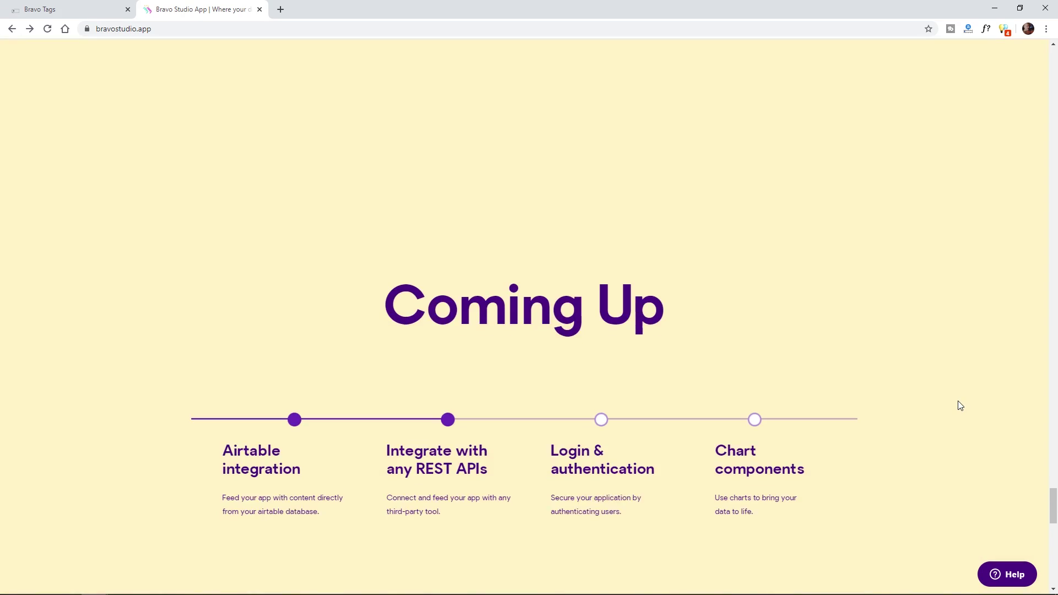
scroll(961, 406, "down", 13)
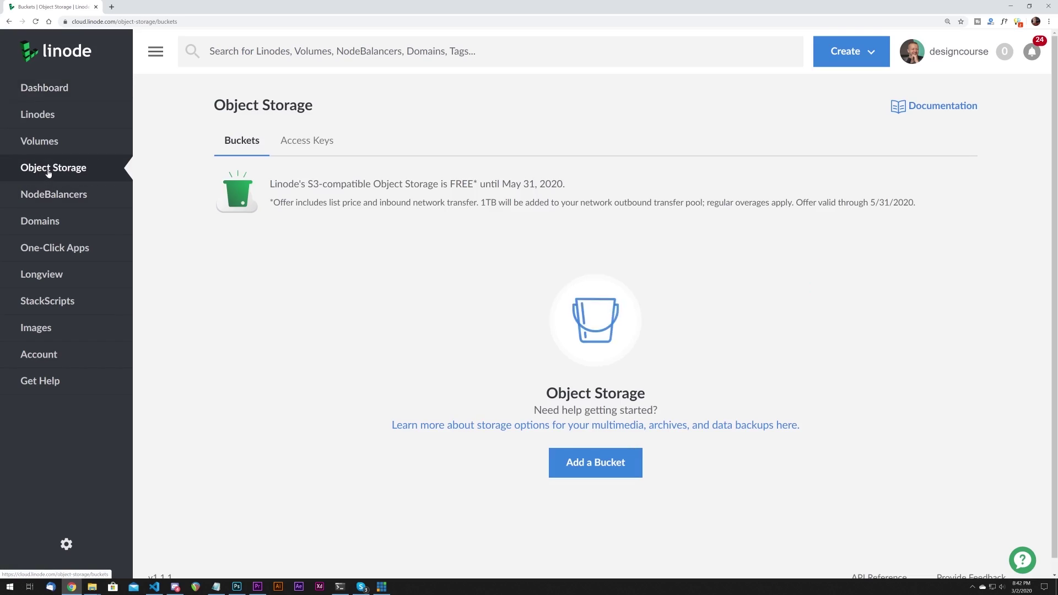
Create a my-storage bucket in Newark, NJ and enable Object Storage
scroll(583, 460, "down", 1)
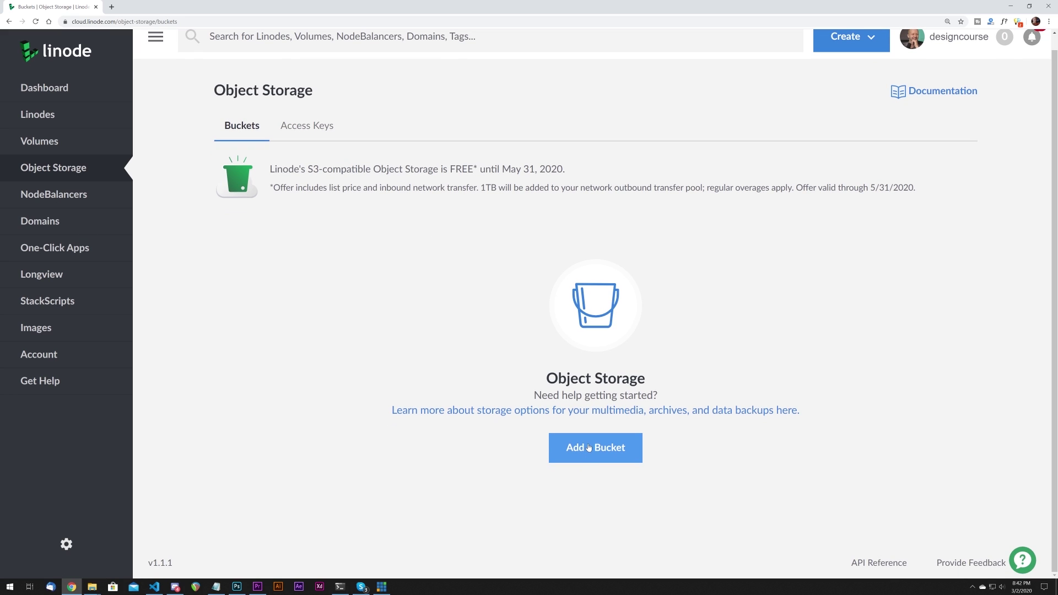
left_click(588, 447)
left_click(847, 106)
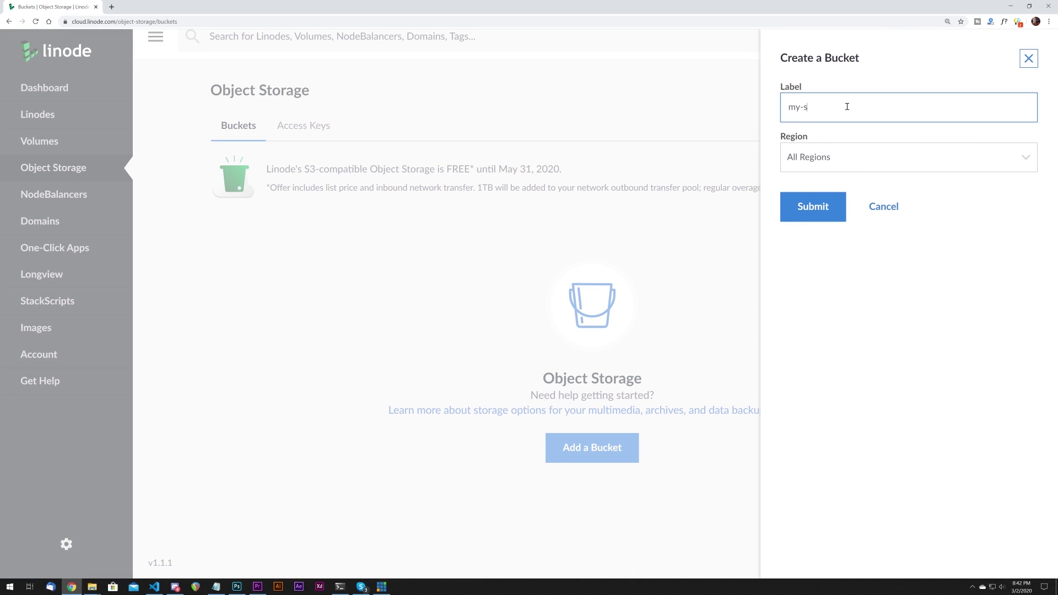
left_click(806, 157)
left_click(810, 181)
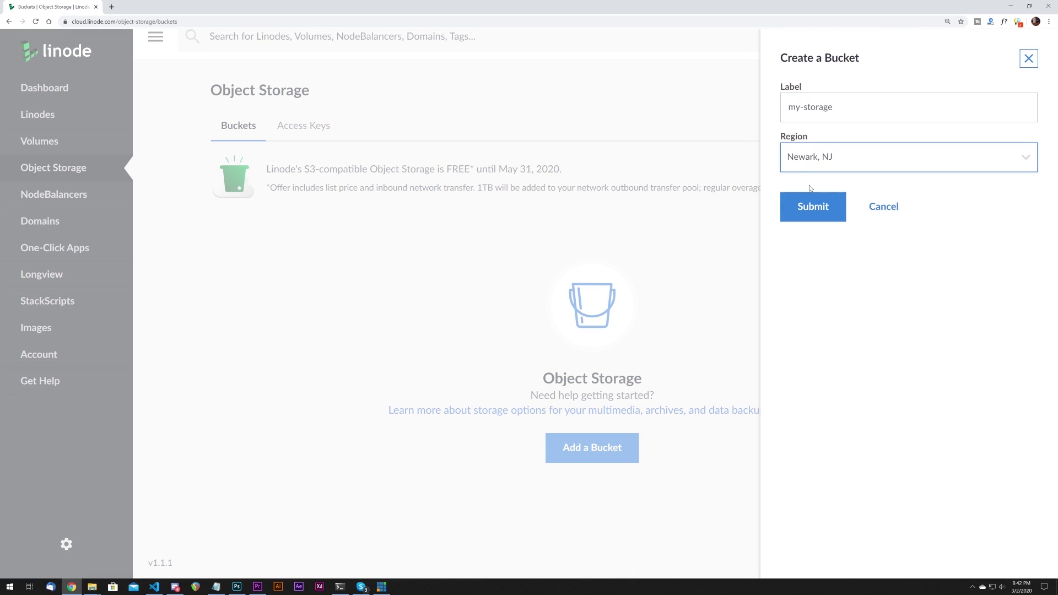
left_click(820, 208)
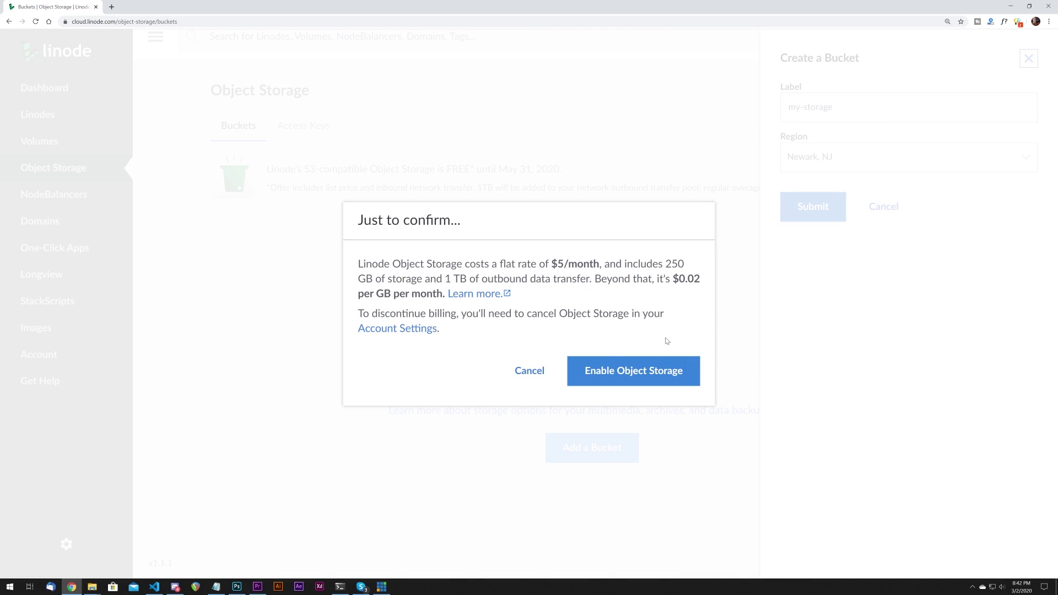
left_click(610, 378)
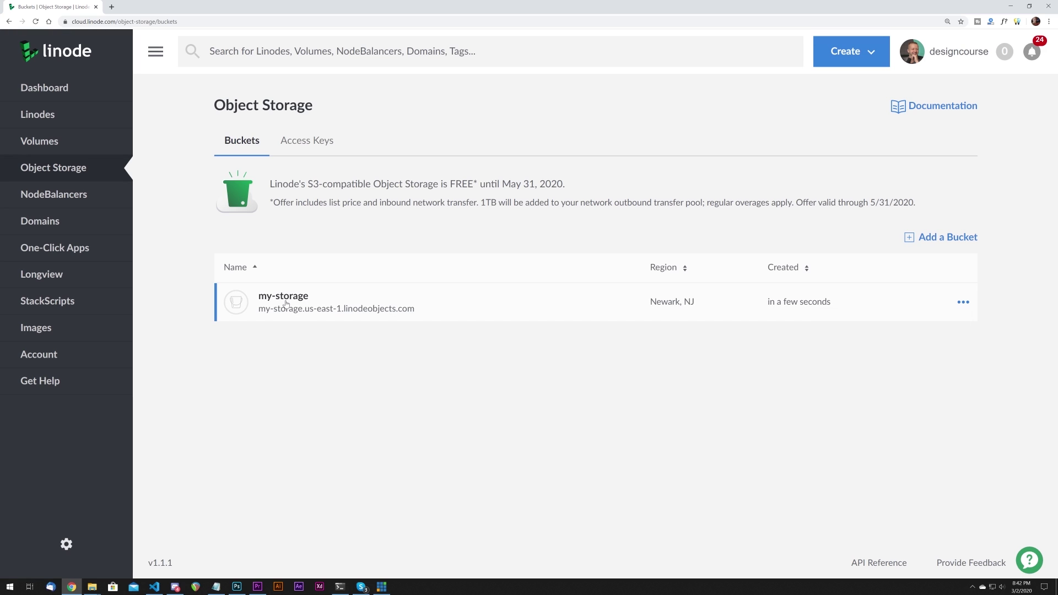
Upload index.html into the my-storage bucket
left_click(286, 303)
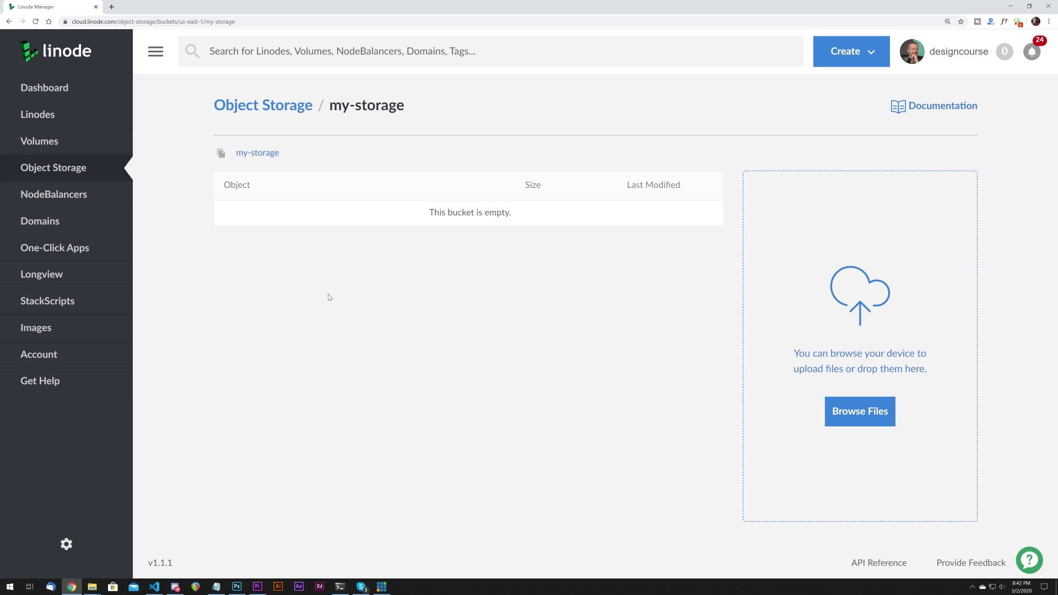
left_click(868, 411)
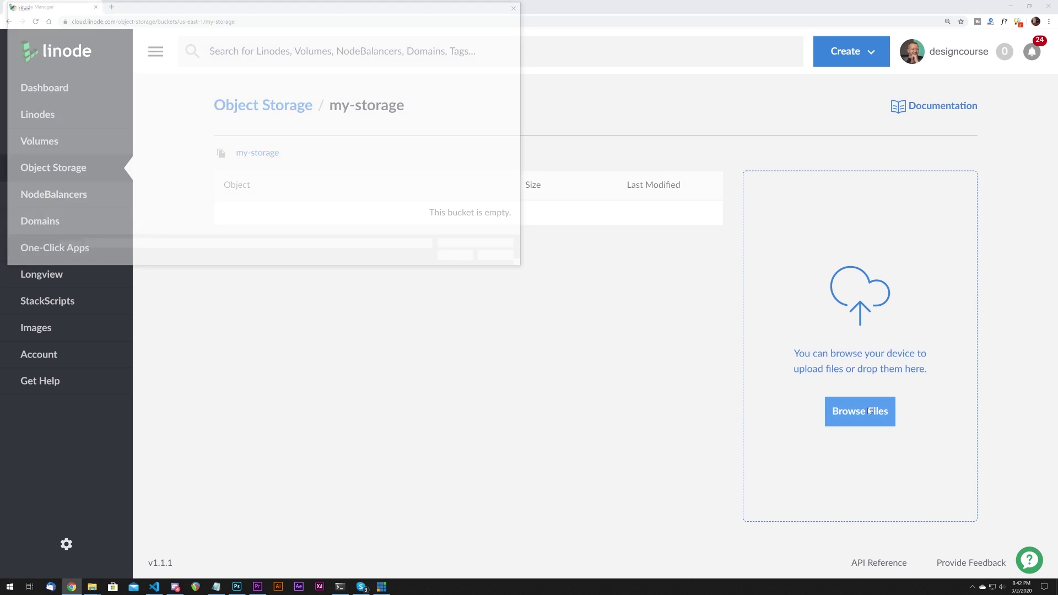
double_click(288, 209)
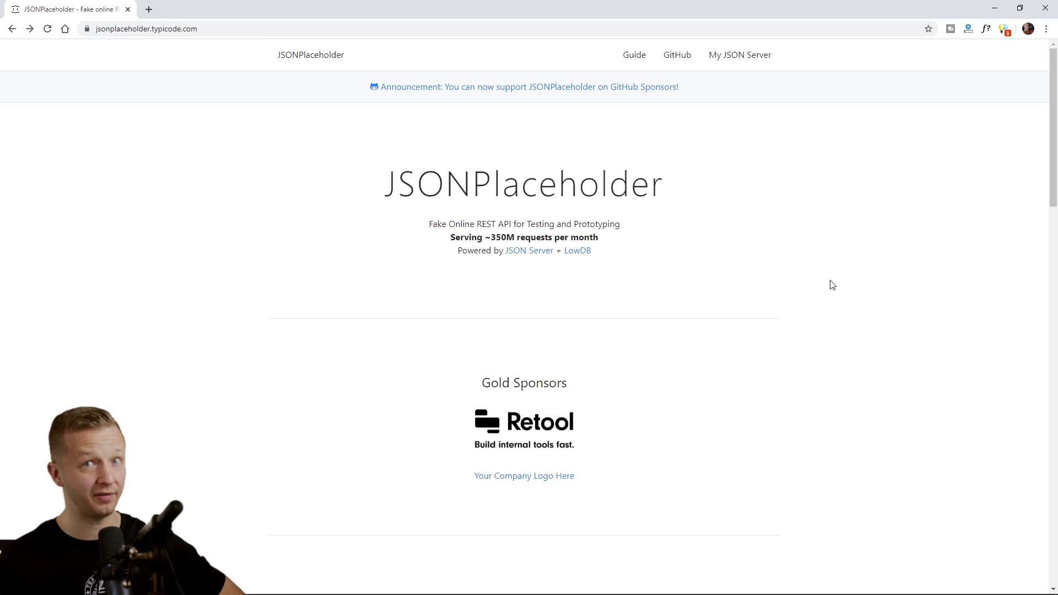
scroll(832, 285, "down", 10)
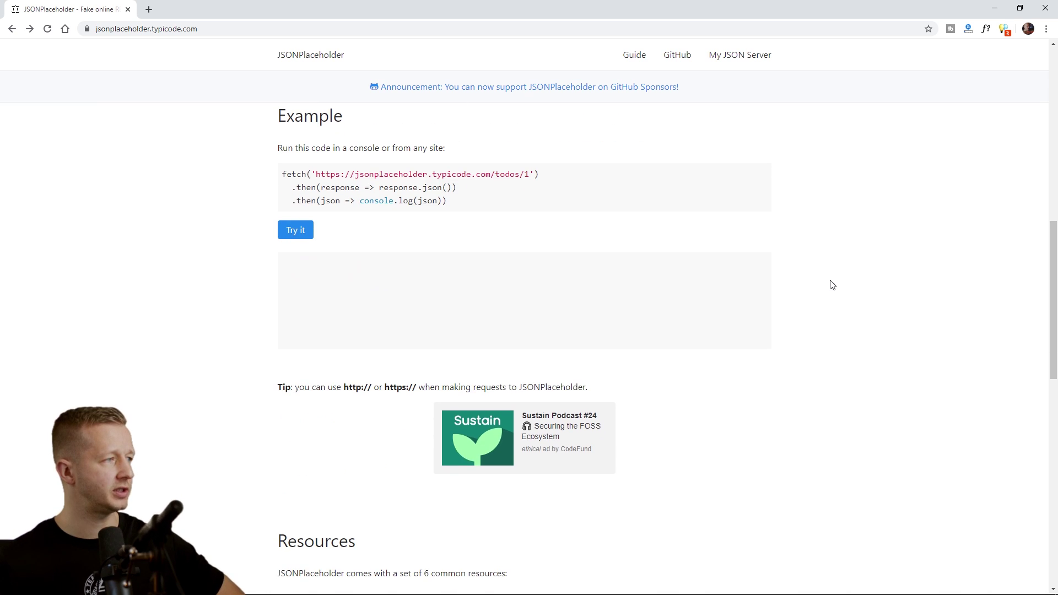
scroll(832, 285, "down", 2)
scroll(833, 285, "up", 5)
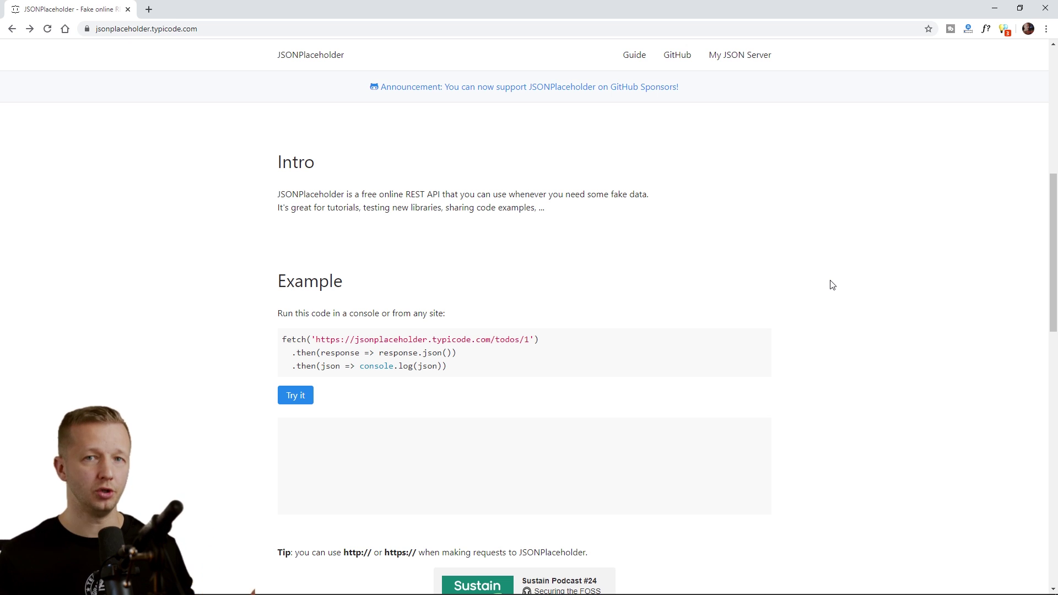
scroll(891, 296, "down", 3)
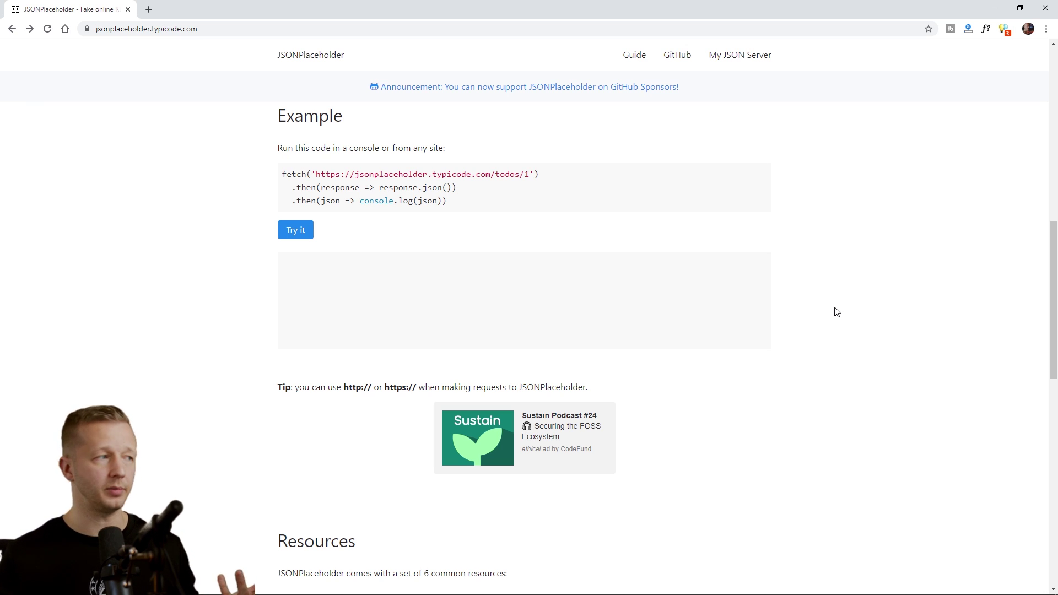
scroll(213, 325, "down", 7)
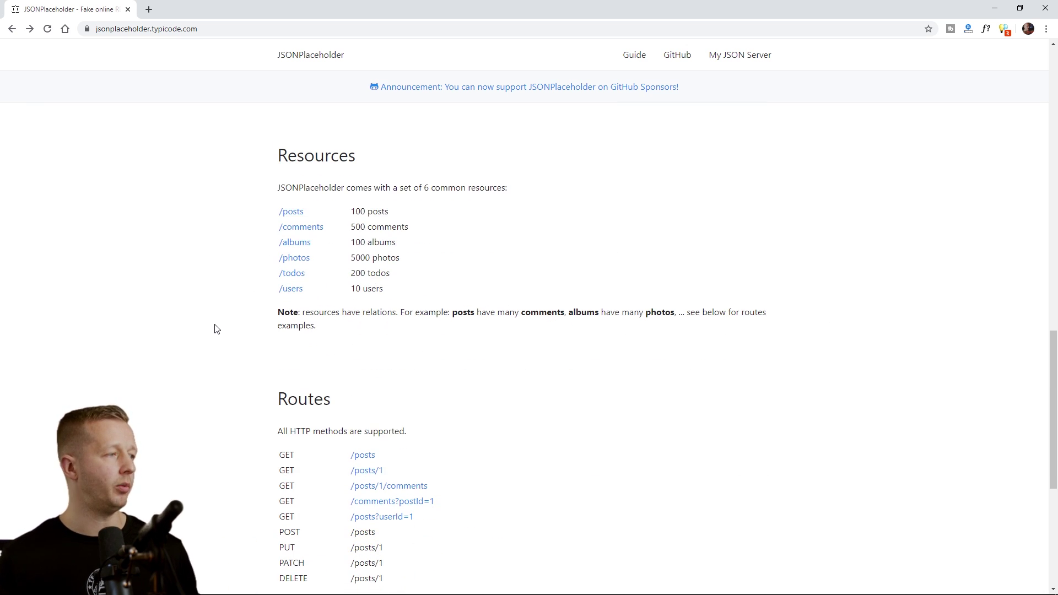
scroll(213, 326, "down", 1)
scroll(213, 325, "up", 1)
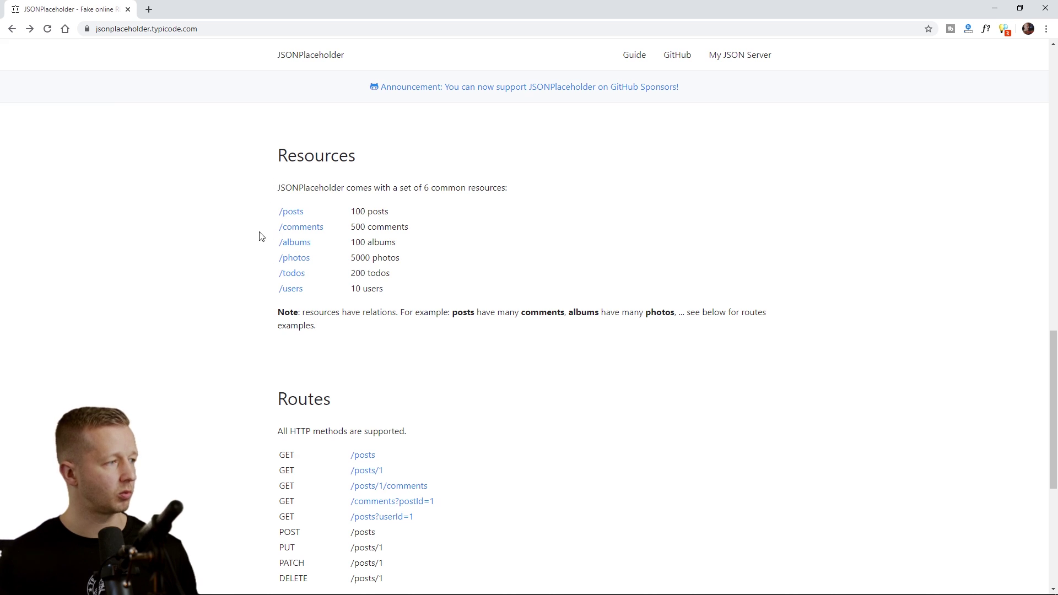
scroll(269, 456, "down", 1)
scroll(276, 436, "up", 1)
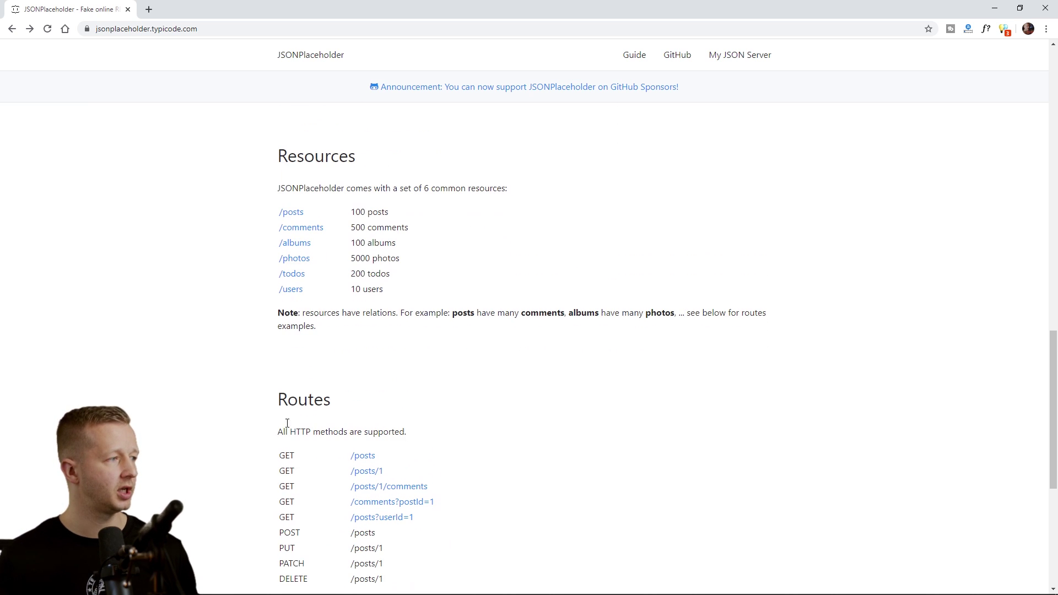
View the /todos sample data, select the first todo's JSON, then return home
left_click(291, 280)
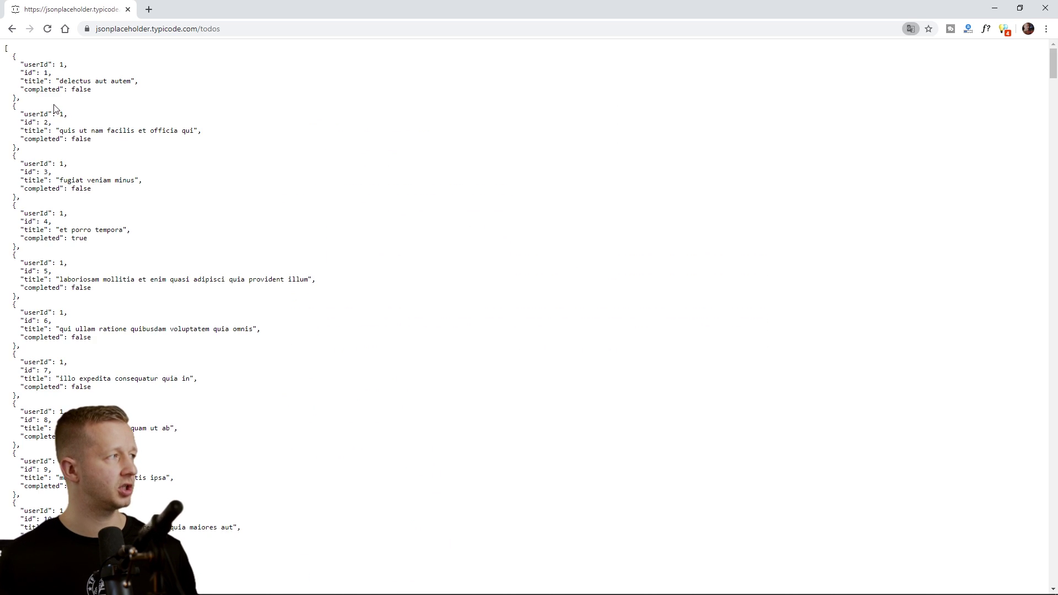
left_click_drag(12, 59, 182, 106)
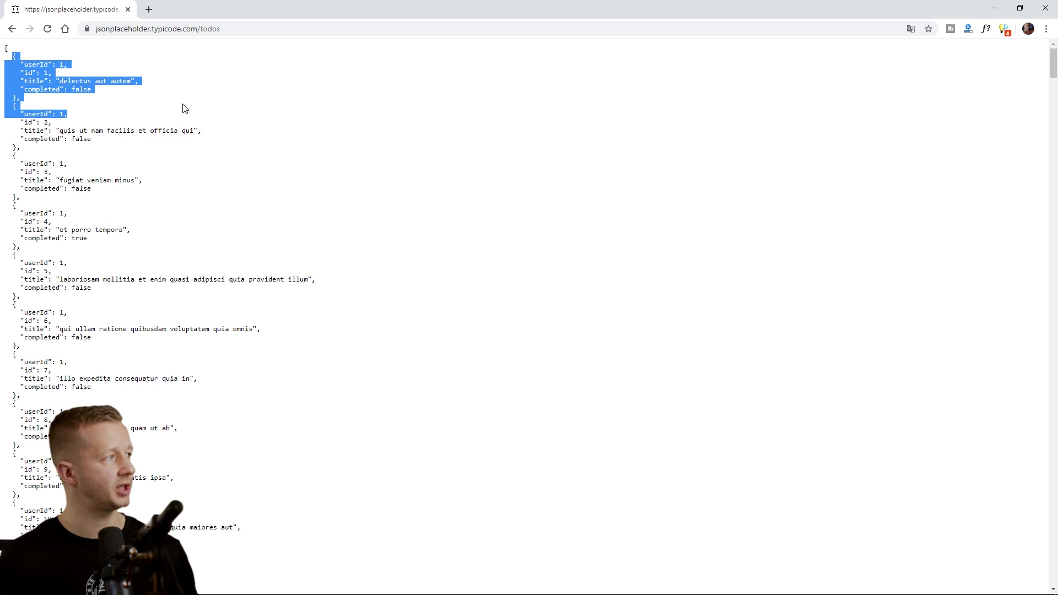
left_click(187, 121)
left_click(12, 28)
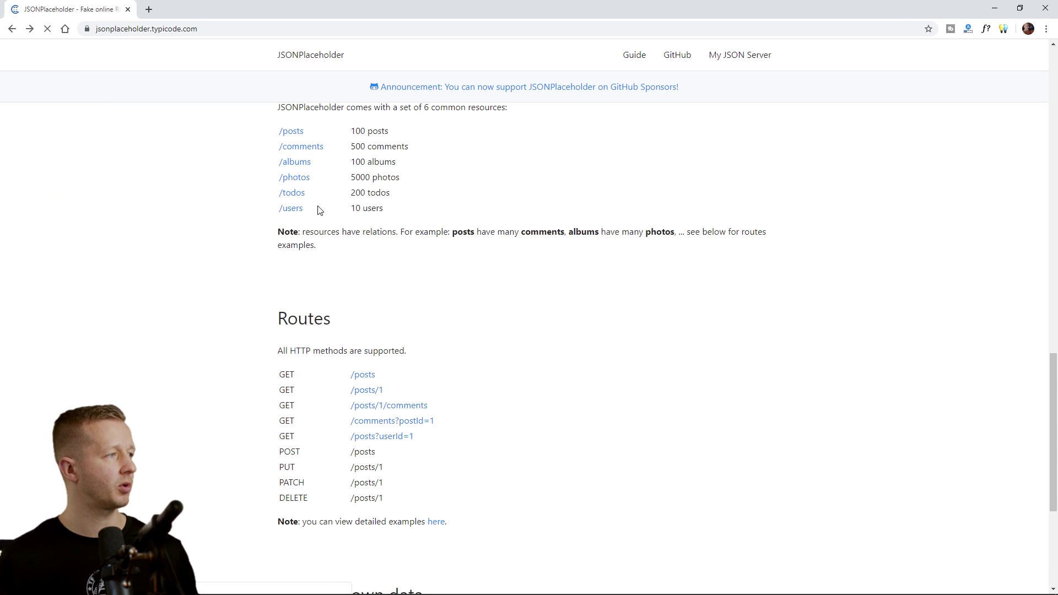
Open the /users sample data, scroll through it, and highlight the first user's company details
left_click(295, 290)
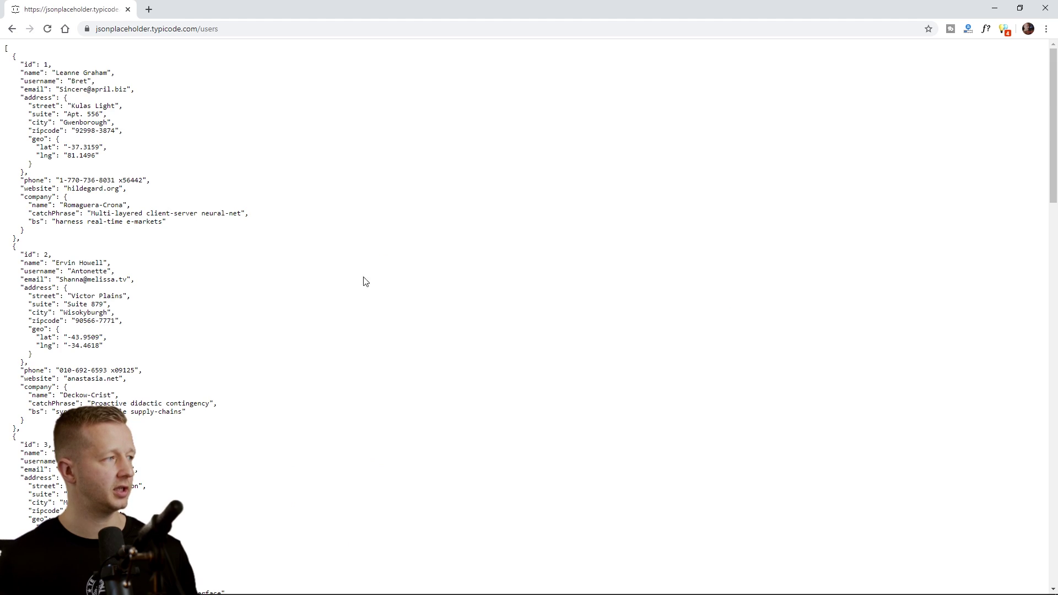
scroll(136, 240, "down", 7)
scroll(136, 240, "down", 16)
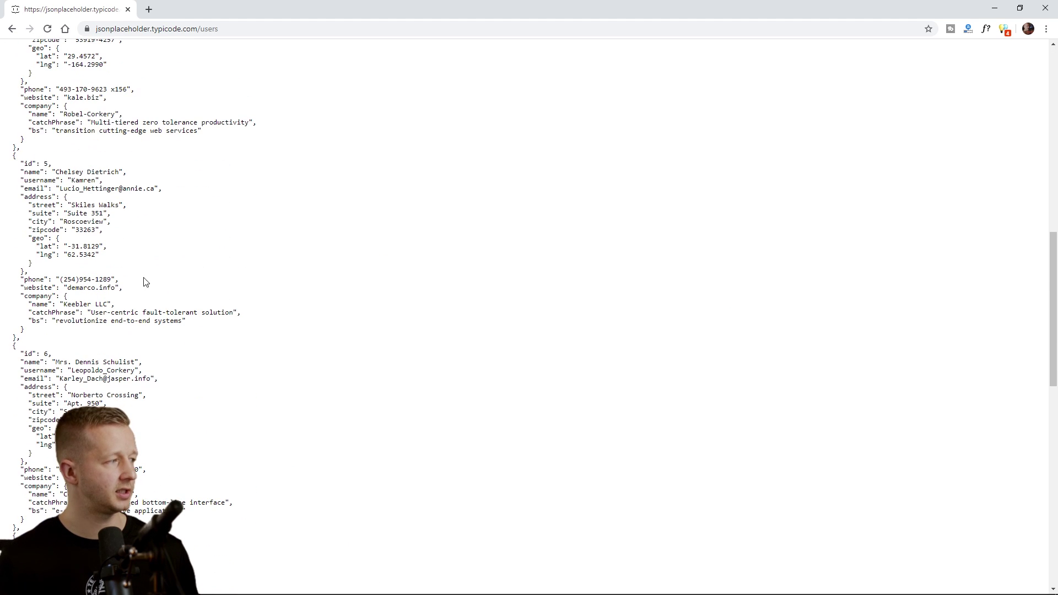
scroll(155, 302, "down", 2)
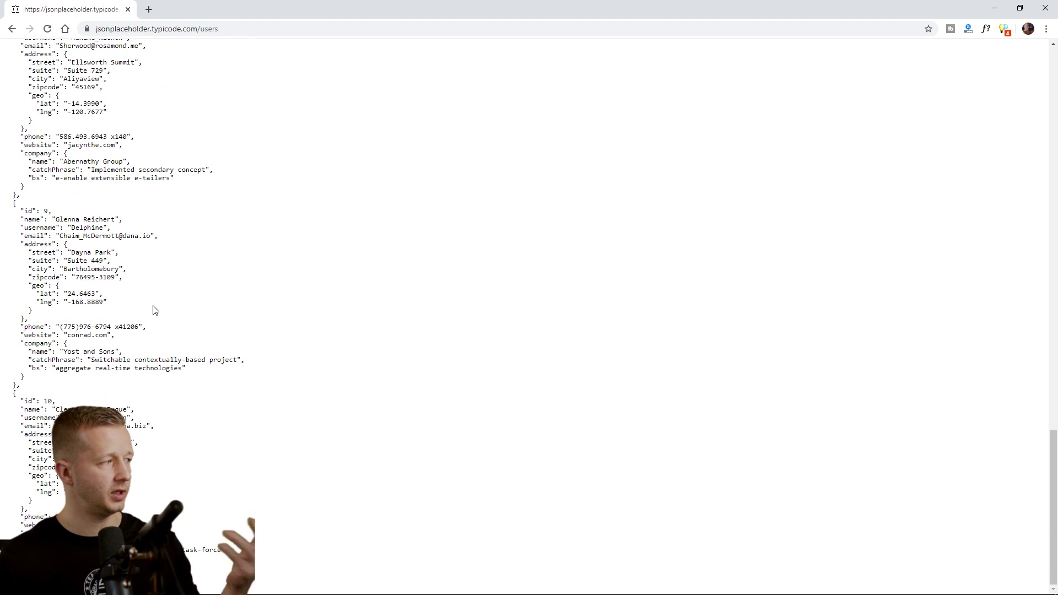
scroll(154, 310, "up", 15)
scroll(157, 323, "up", 9)
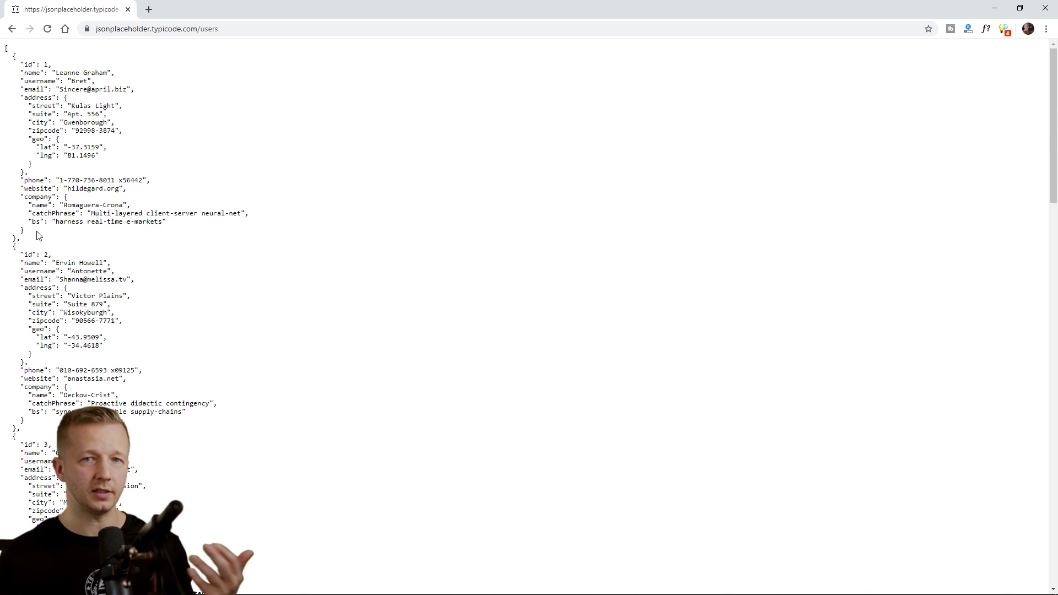
left_click_drag(37, 232, 11, 65)
left_click(105, 104)
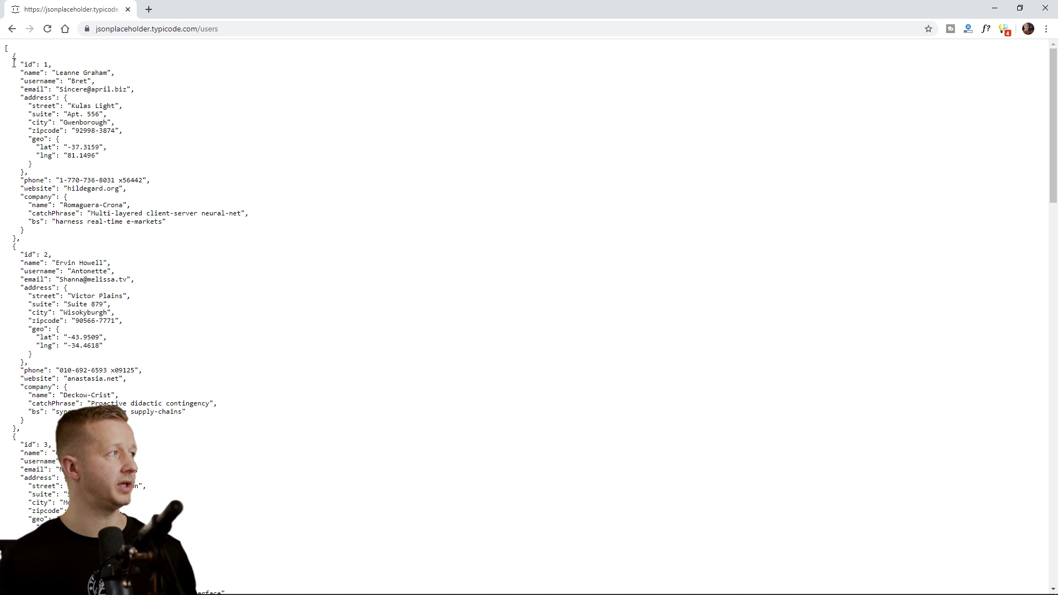
Highlight the first user record, then restore the browser window to reveal Figma behind
left_click_drag(8, 59, 147, 246)
left_click(168, 241)
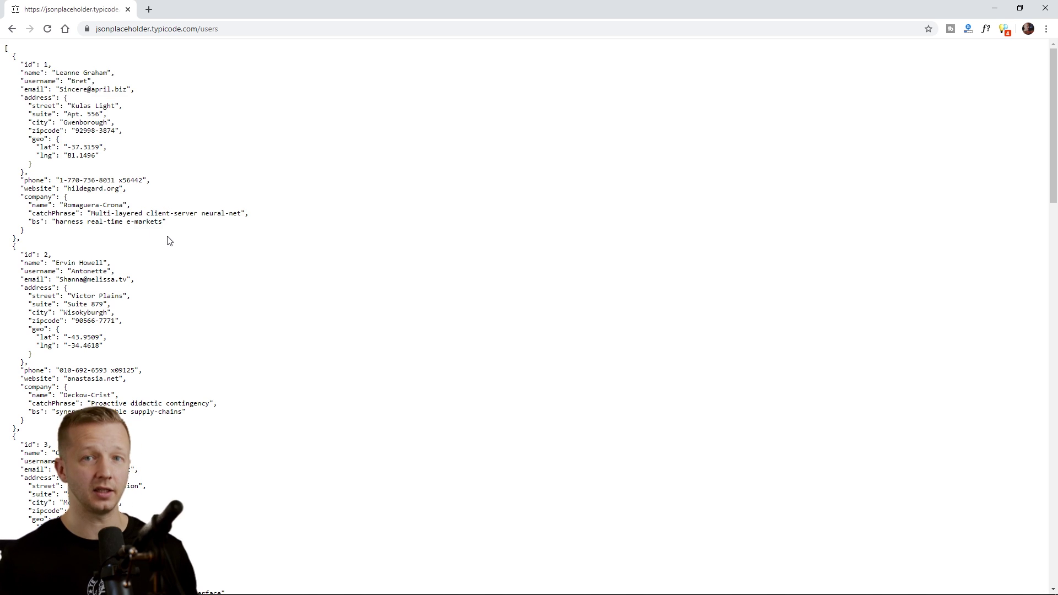
left_click_drag(40, 240, 234, 301)
left_click(32, 66)
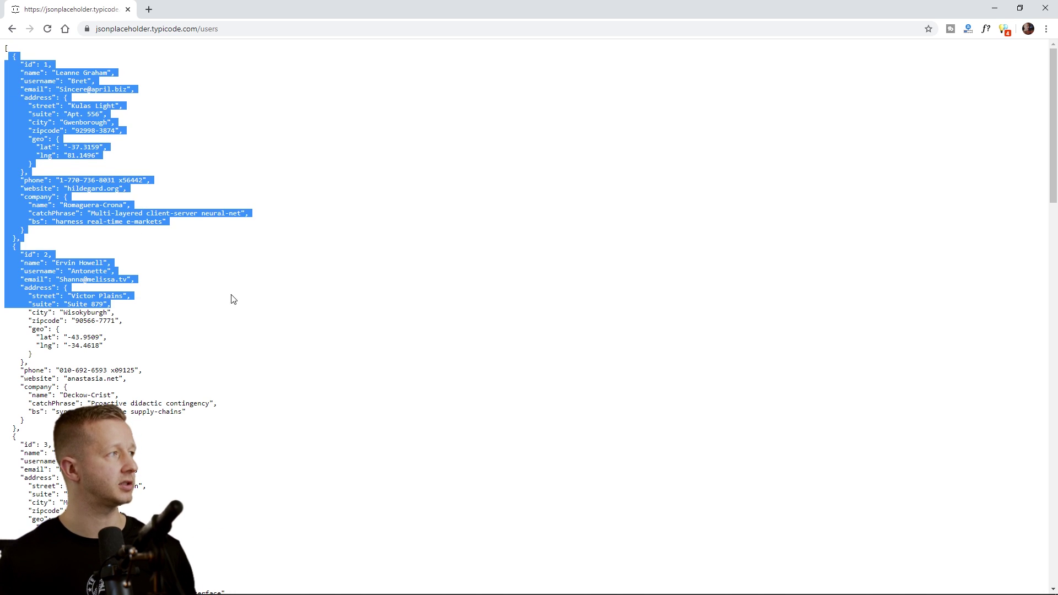
left_click(241, 233)
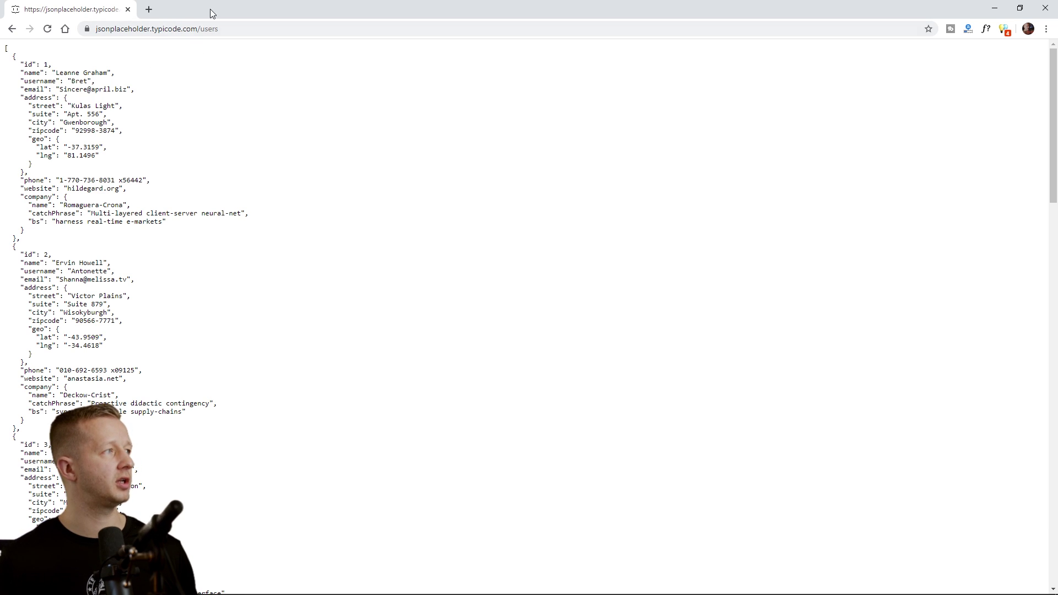
left_click_drag(210, 9, 682, 194)
Move the JSON window over the canvas and zoom the users JSON to 200%
left_click_drag(511, 279, 496, 439)
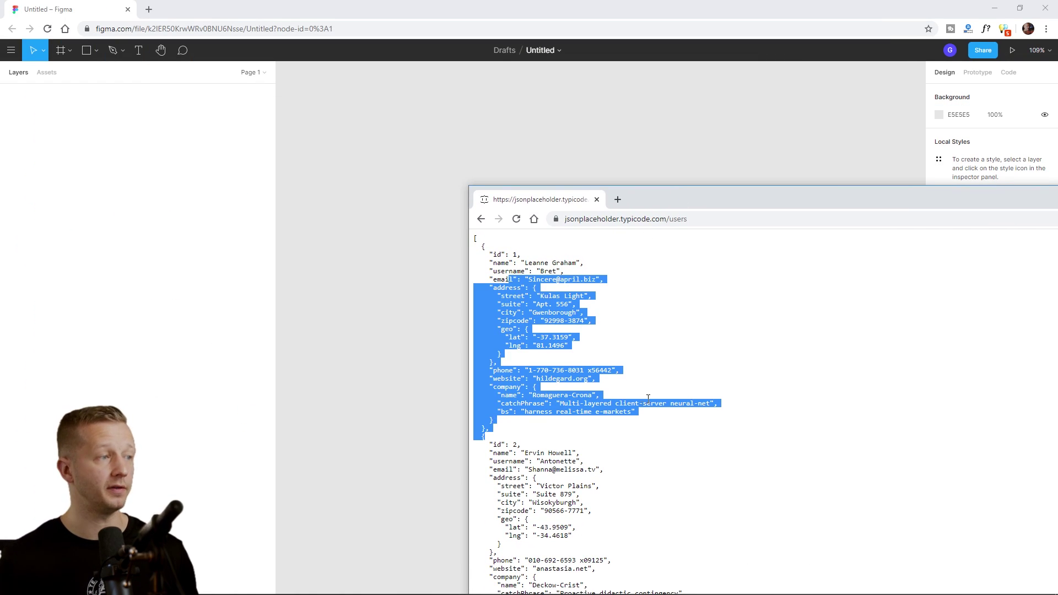
left_click(667, 380)
left_click_drag(617, 190, 498, 122)
left_click_drag(356, 193, 451, 193)
key("ctrl+plus")
key("ctrl+plus")
key("ctrl+plus")
key("ctrl+plus")
key("ctrl+plus")
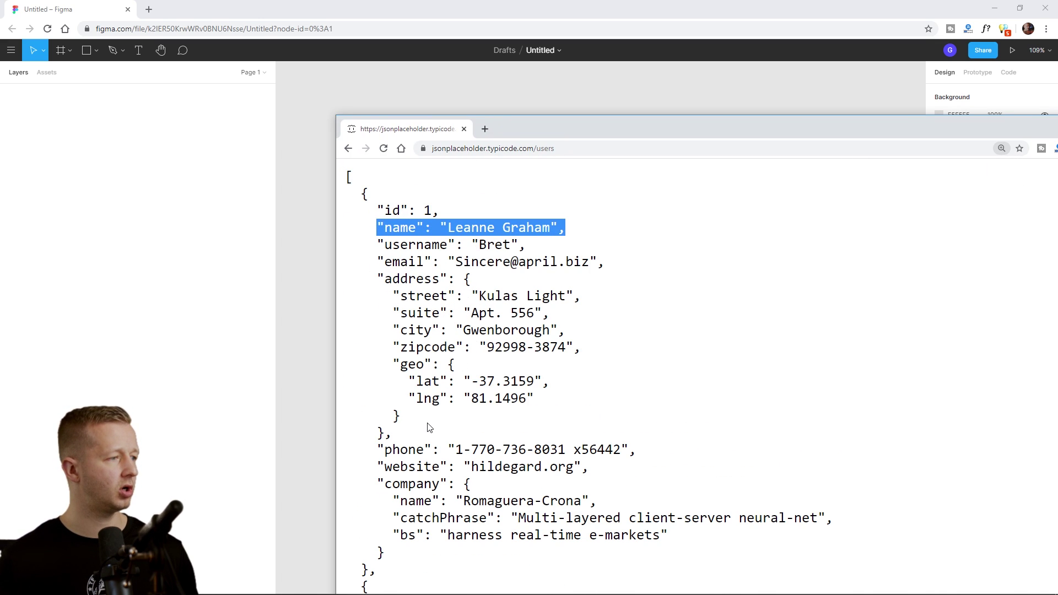
scroll(419, 419, "down", 1)
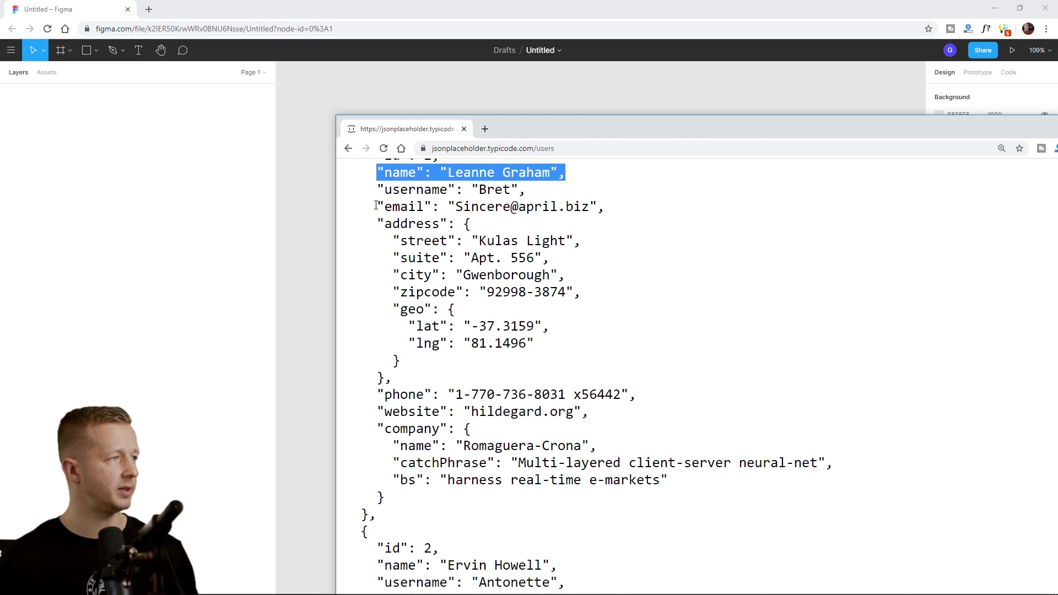
Highlight the first user's email line, then minimize the JSON window
left_click_drag(376, 206, 617, 210)
left_click(617, 211)
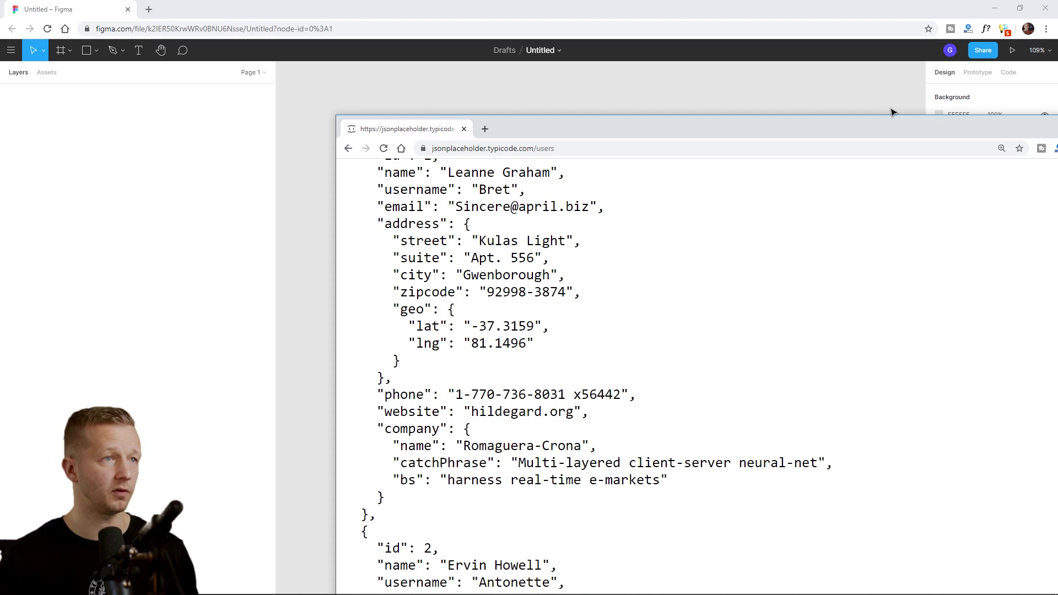
left_click_drag(884, 121, 755, 113)
left_click(953, 113)
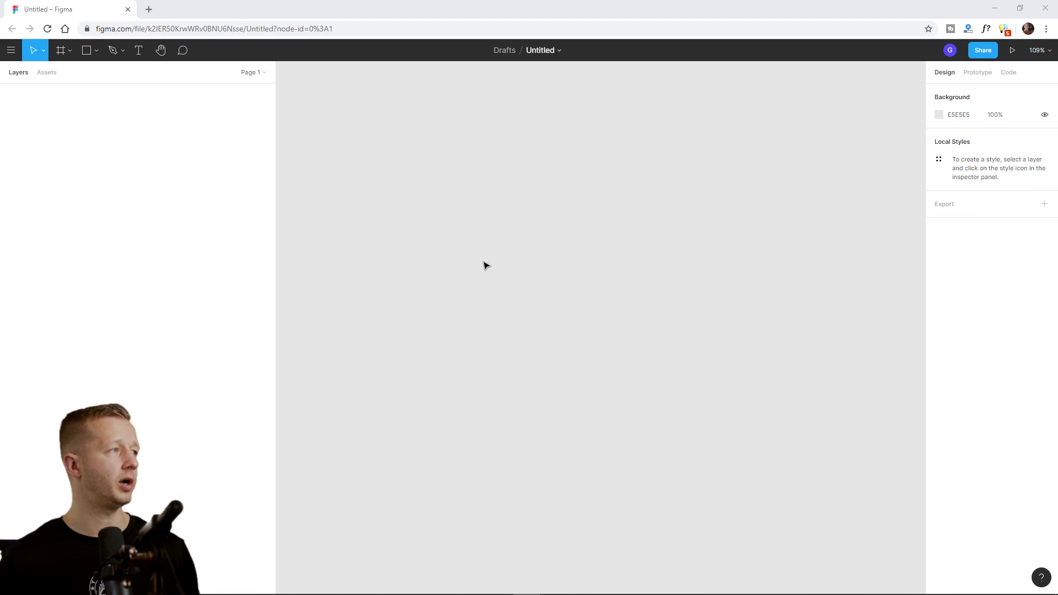
Narrow the Layers panel and add a 414×896 iPhone 11 Pro Max frame
left_click_drag(276, 161, 171, 161)
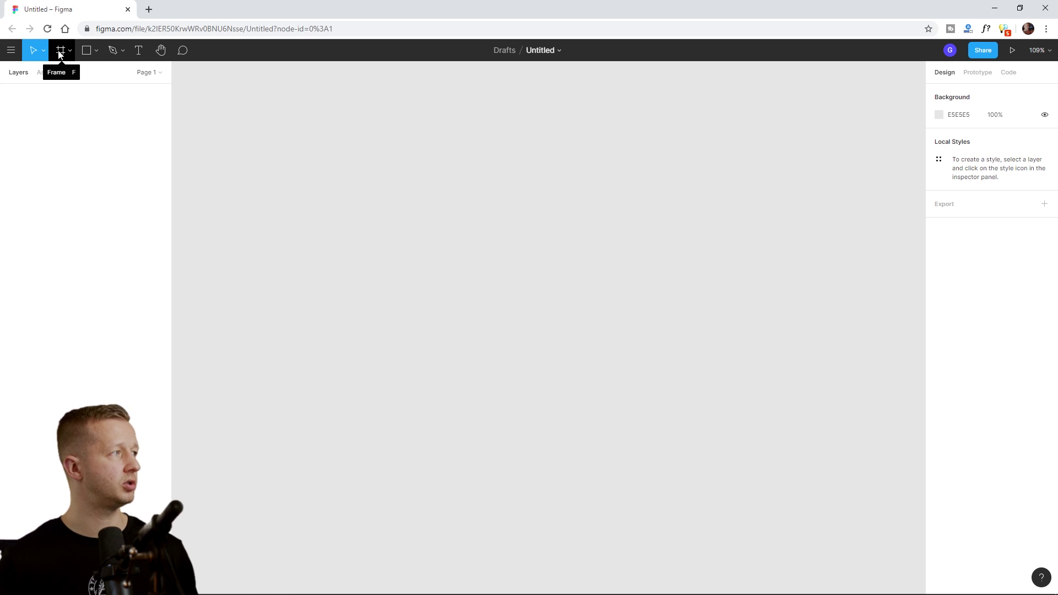
left_click(60, 53)
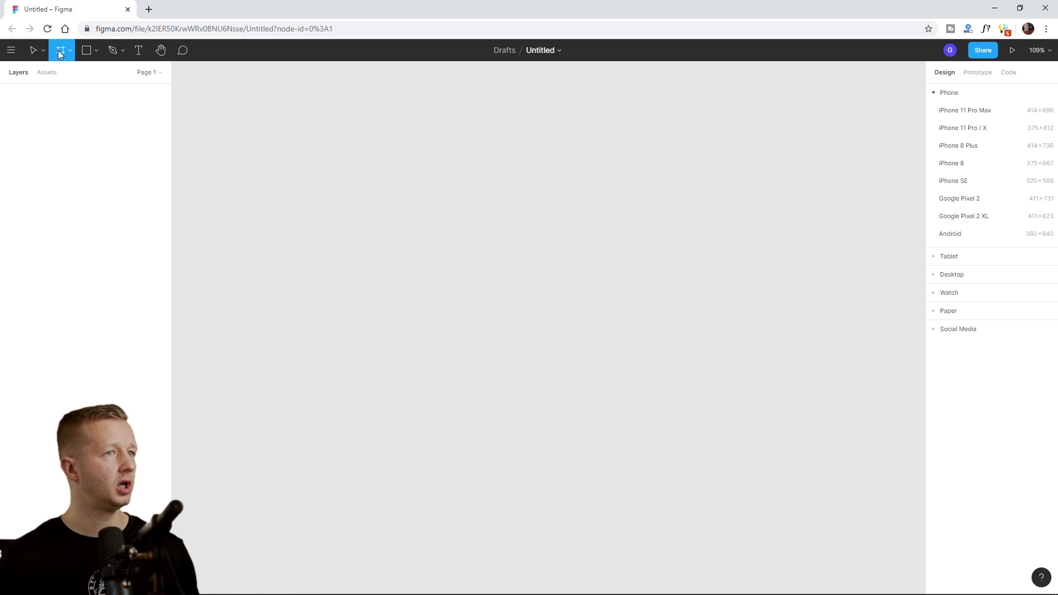
left_click(980, 112)
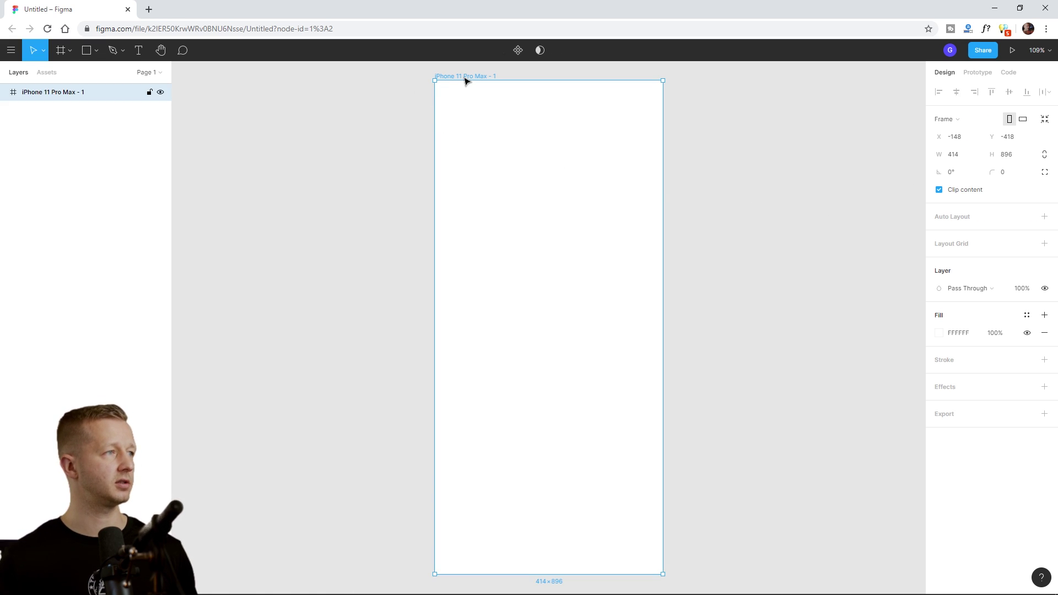
Change the frame's fill from white to light grey F8F8F8
scroll(371, 194, "down", 1)
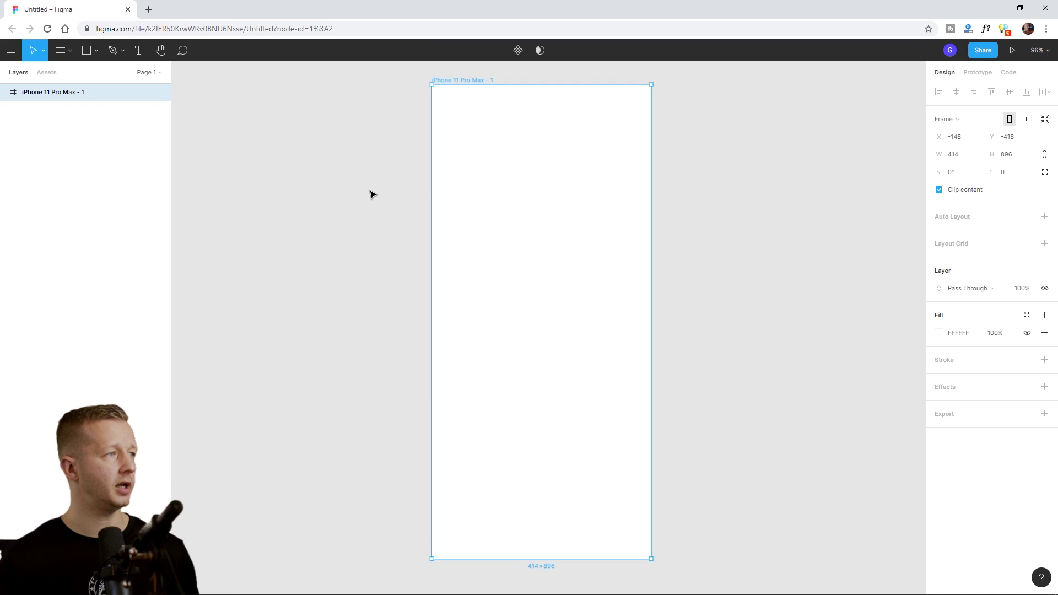
left_click(939, 333)
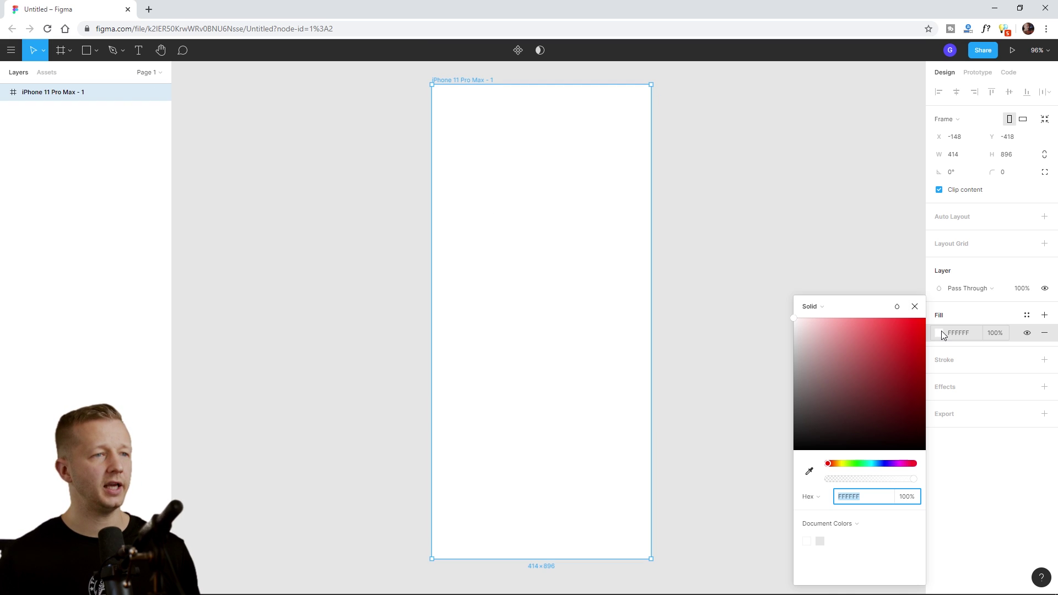
left_click(794, 328)
left_click_drag(614, 145, 617, 147)
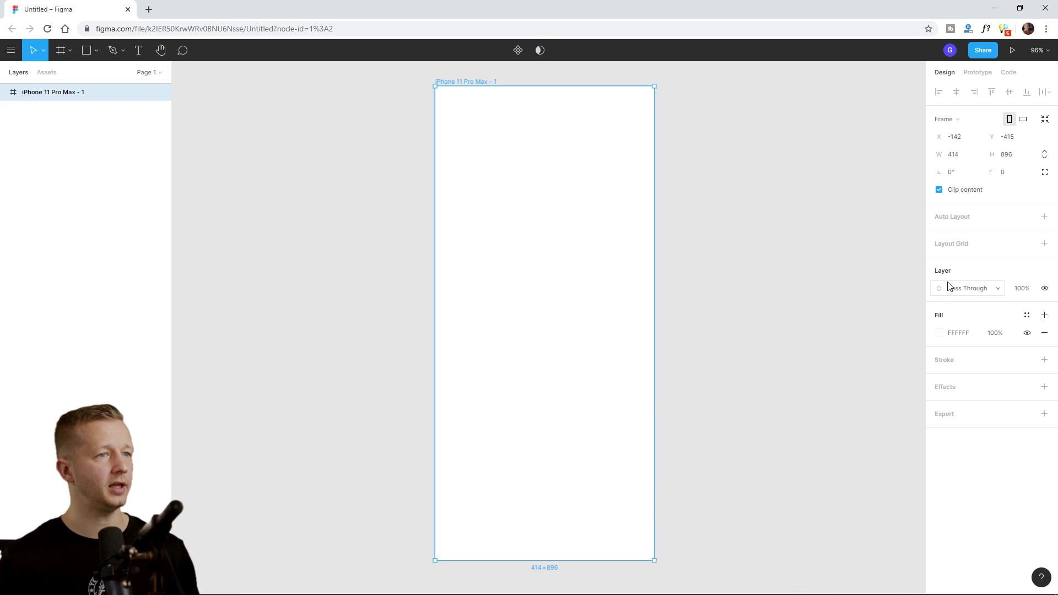
left_click(939, 334)
type("F8F8F8")
key("Return")
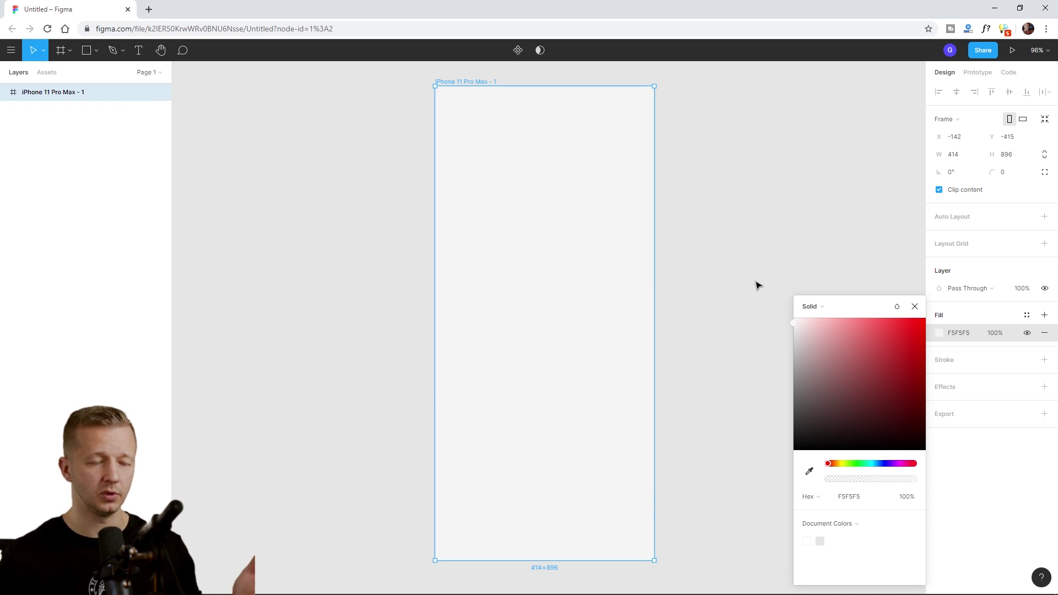
left_click(757, 285)
left_click(476, 133)
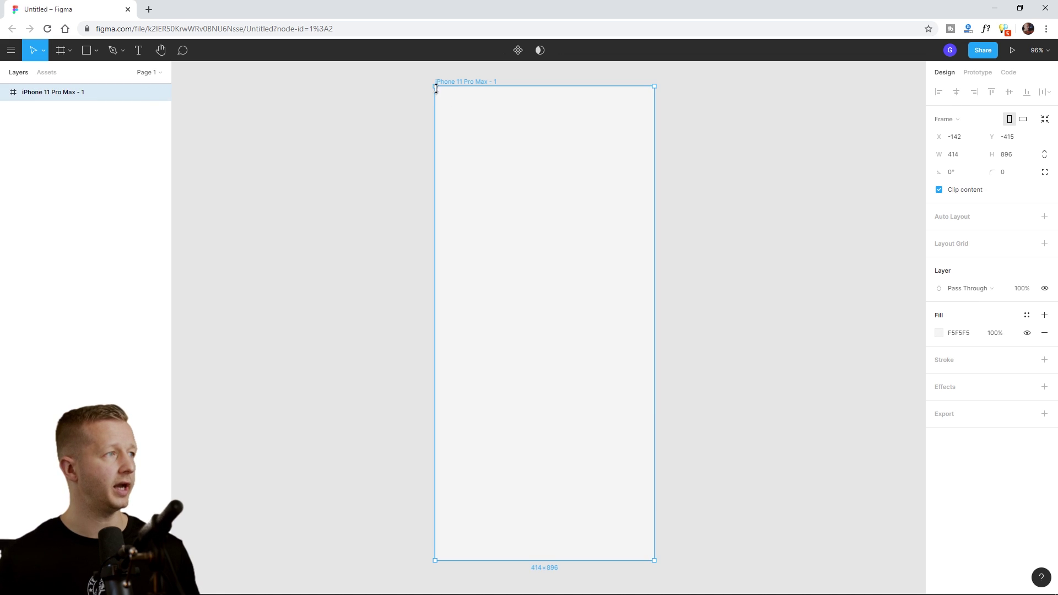
left_click(386, 97)
left_click(479, 135)
left_click(377, 144)
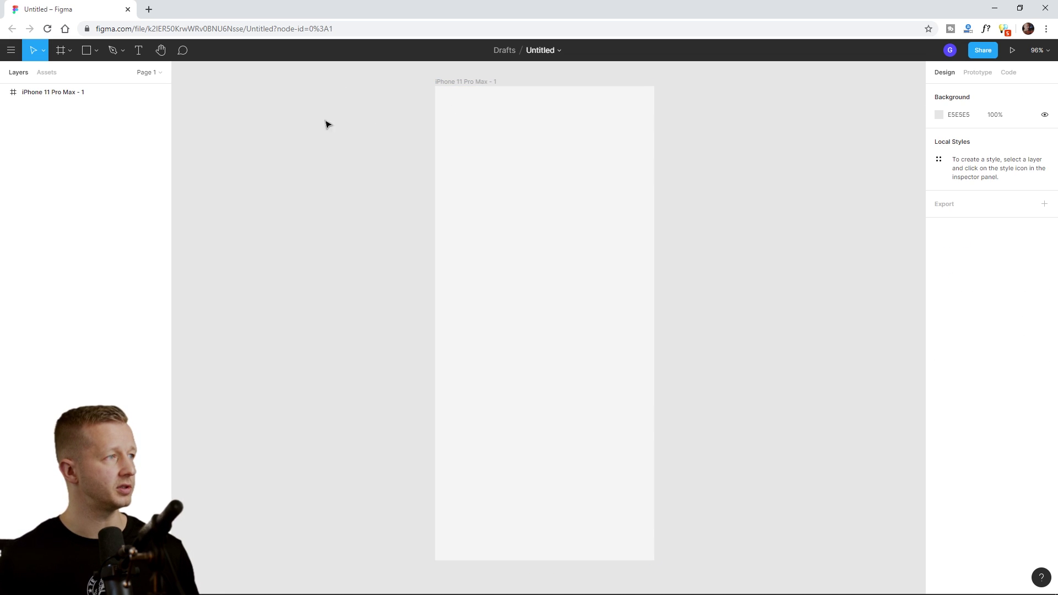
Draw Rectangle 1 from the frame's top-left and stretch it to 414×187 full width
left_click(86, 50)
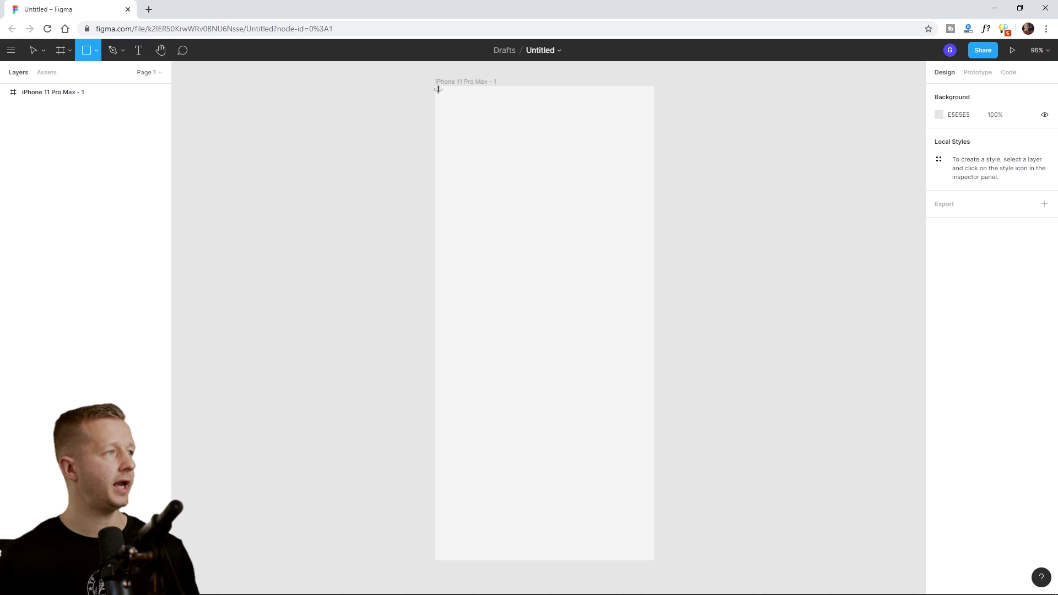
mouse_move(438, 90)
left_mouse_down()
mouse_move(626, 227)
mouse_move(652, 185)
left_mouse_up()
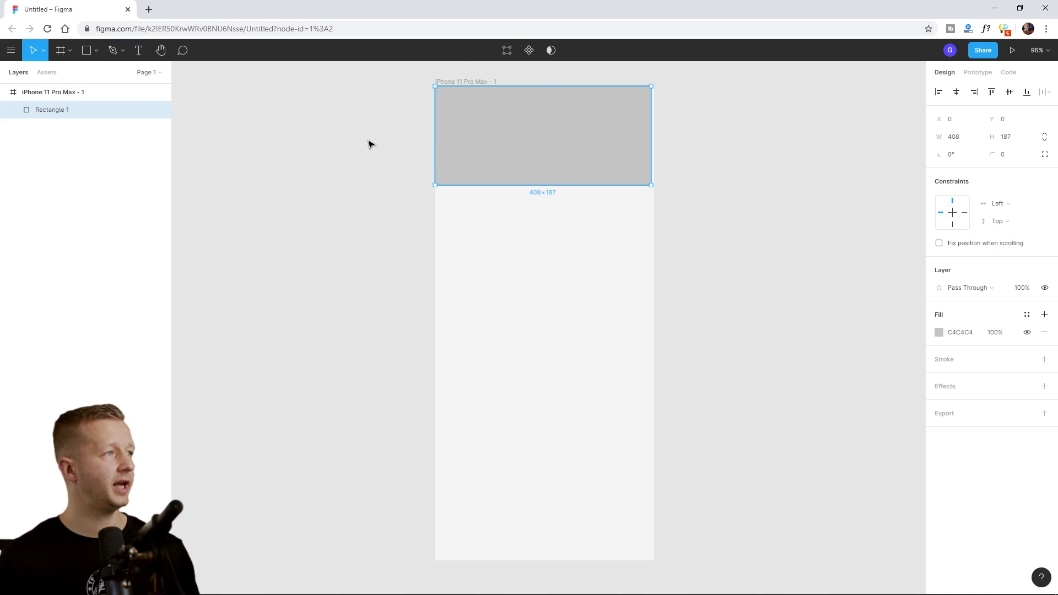
left_click_drag(653, 139, 656, 138)
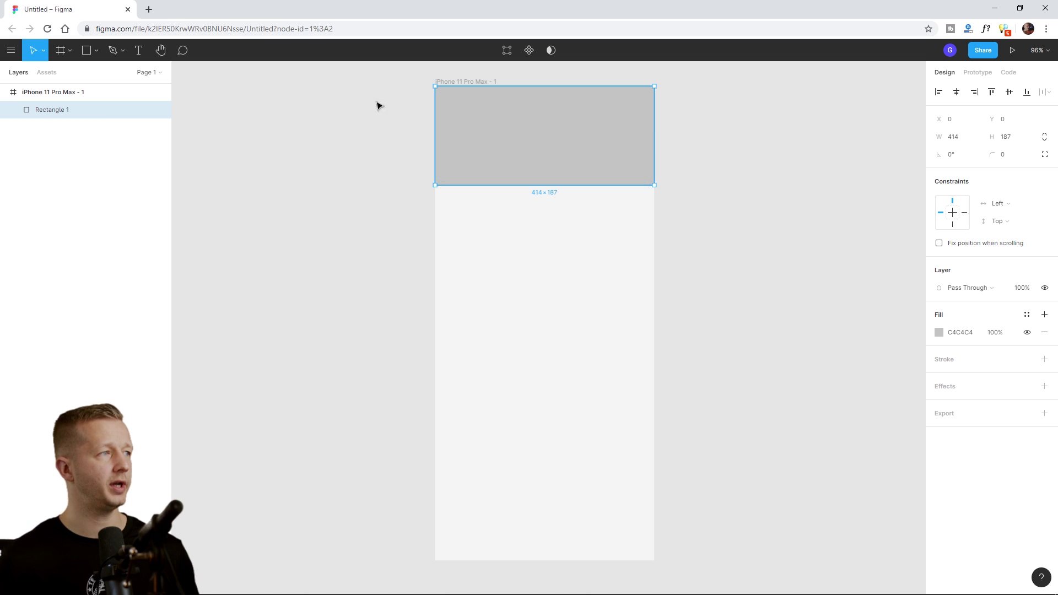
left_click(336, 149)
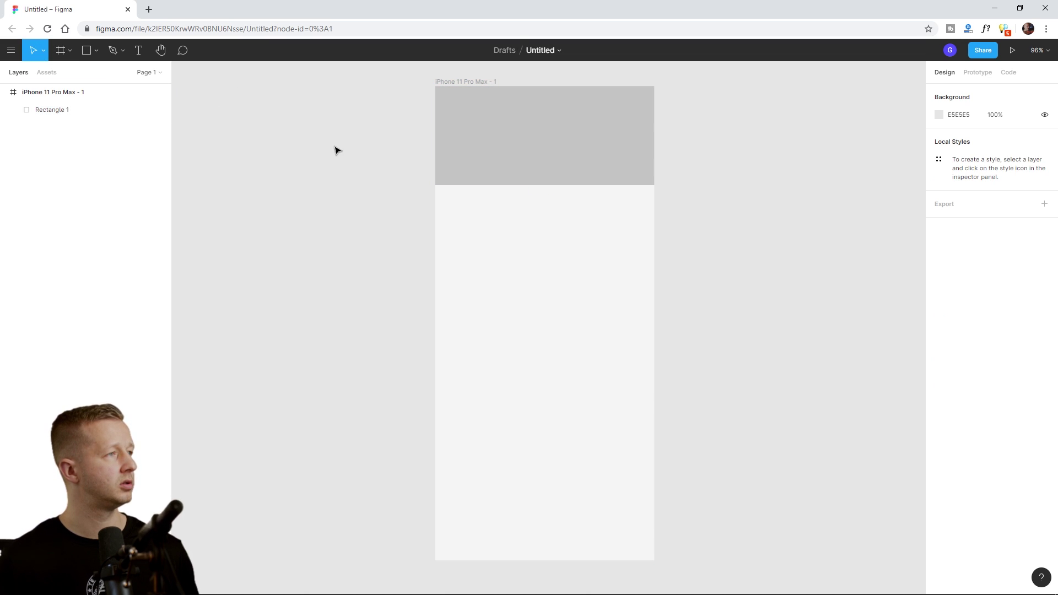
left_click(546, 141)
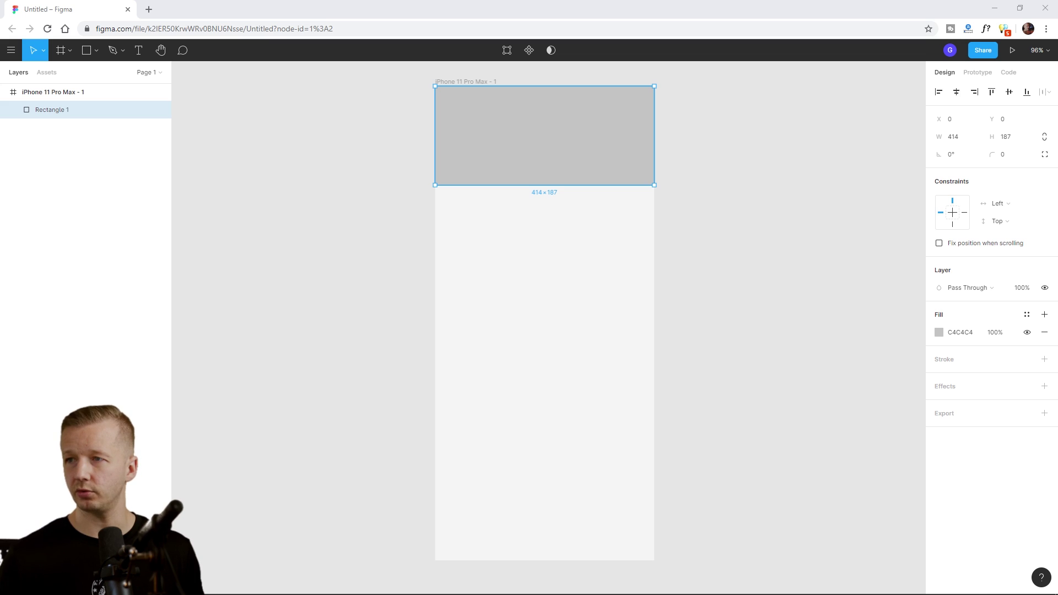
Bring up and maximize the Bravo Studio window, log in, and open the Help Guide
left_click_drag(220, 594, 276, 110)
double_click(284, 101)
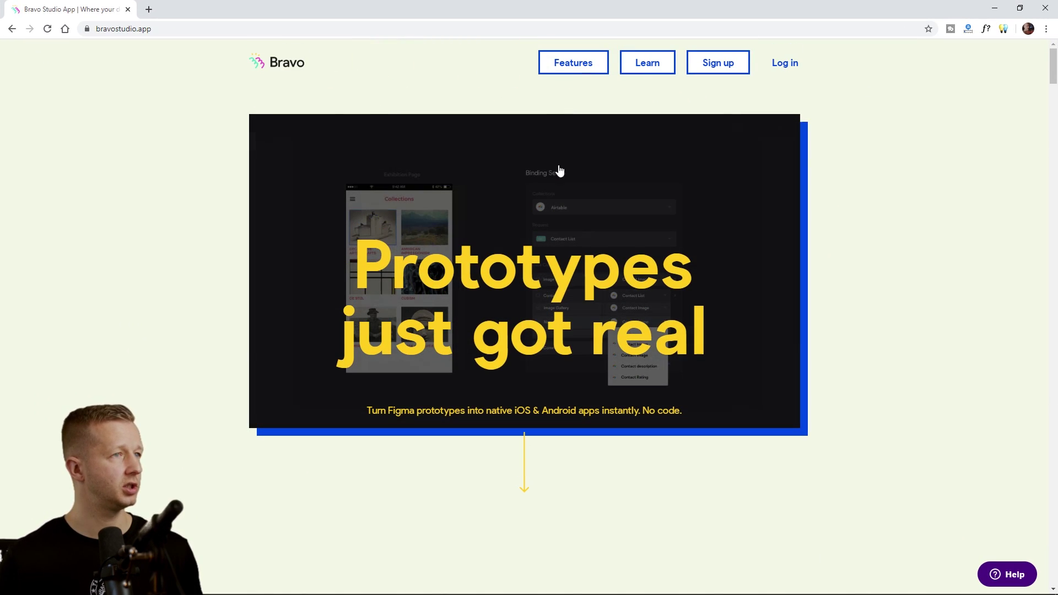
left_click(789, 72)
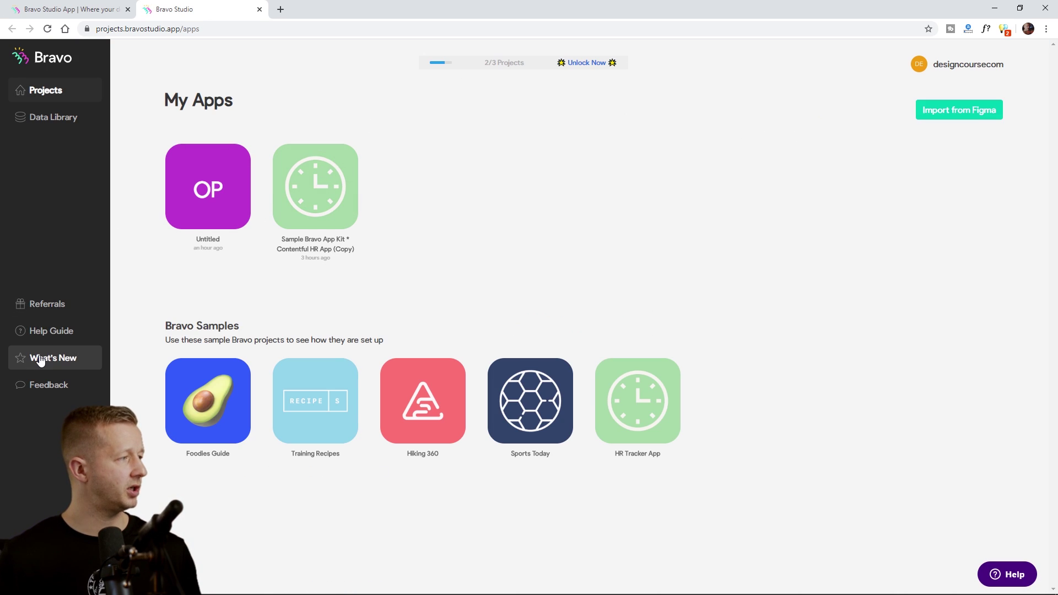
left_click(50, 332)
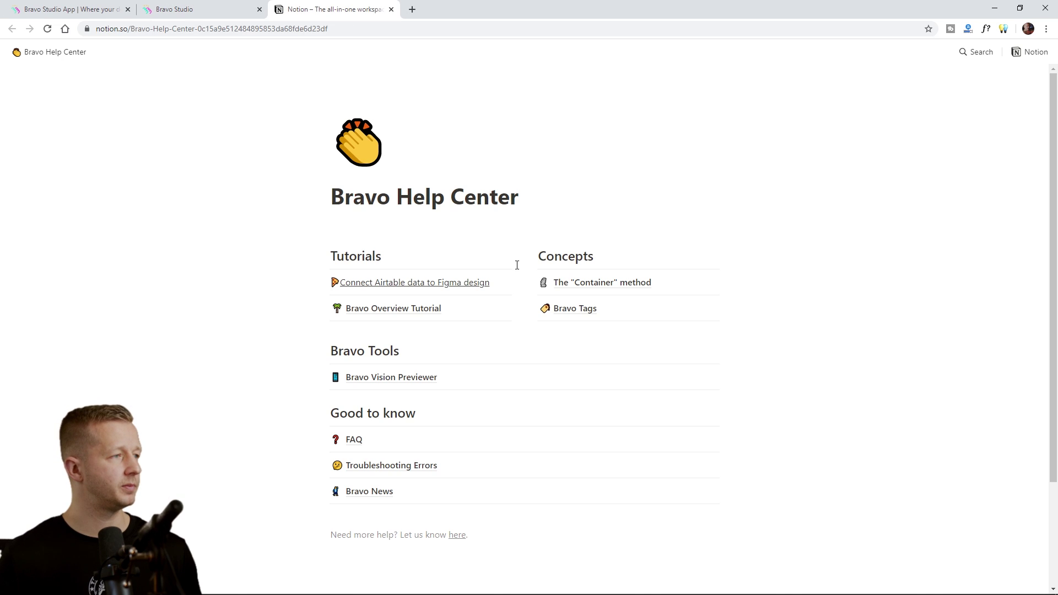
Open the Bravo Tags reference page and scroll through its tag table
left_click(562, 307)
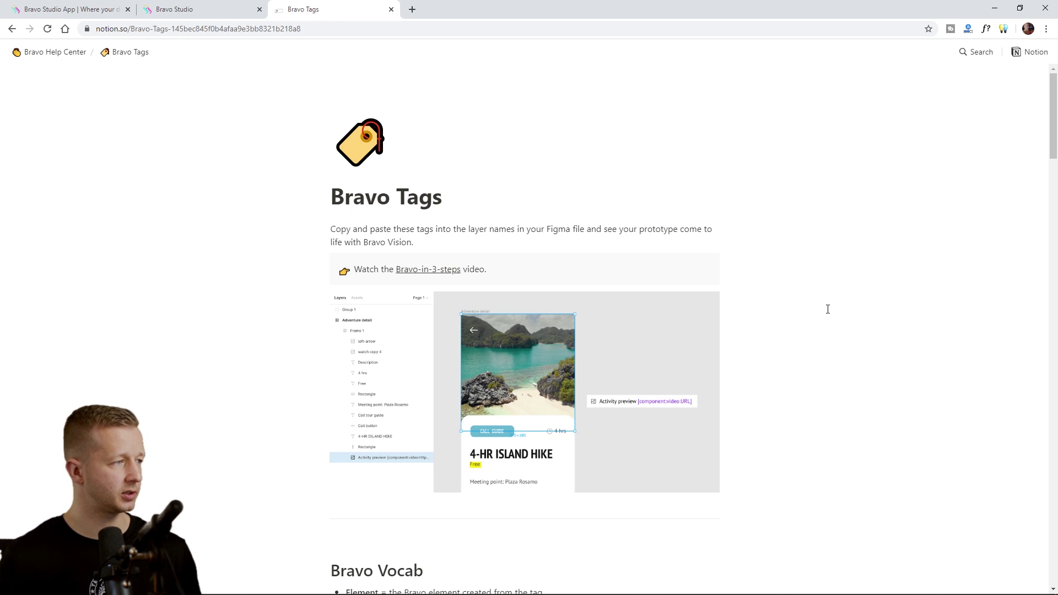
scroll(827, 307, "down", 10)
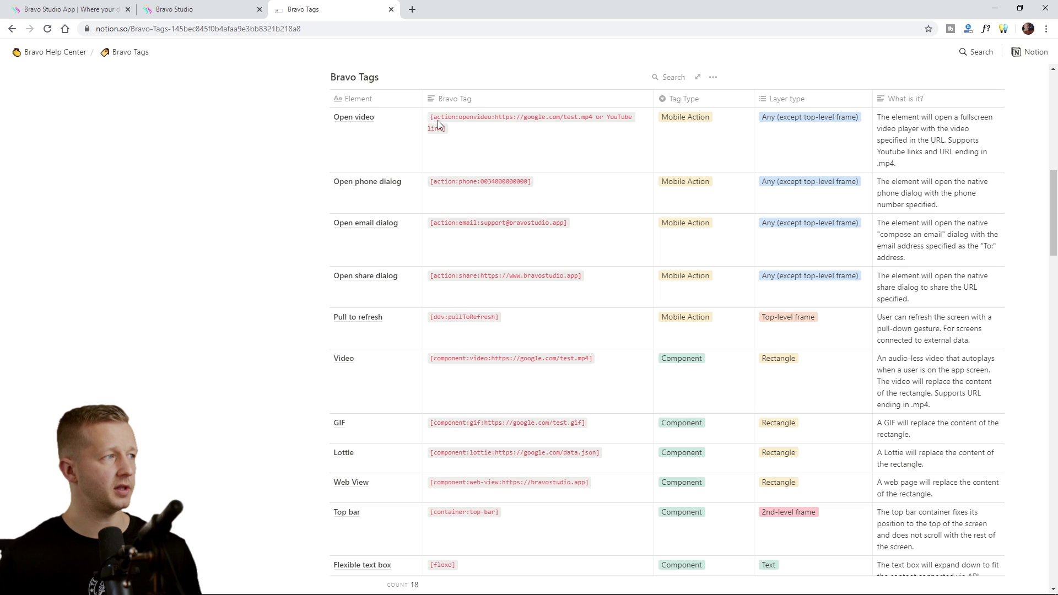
left_click_drag(439, 123, 643, 116)
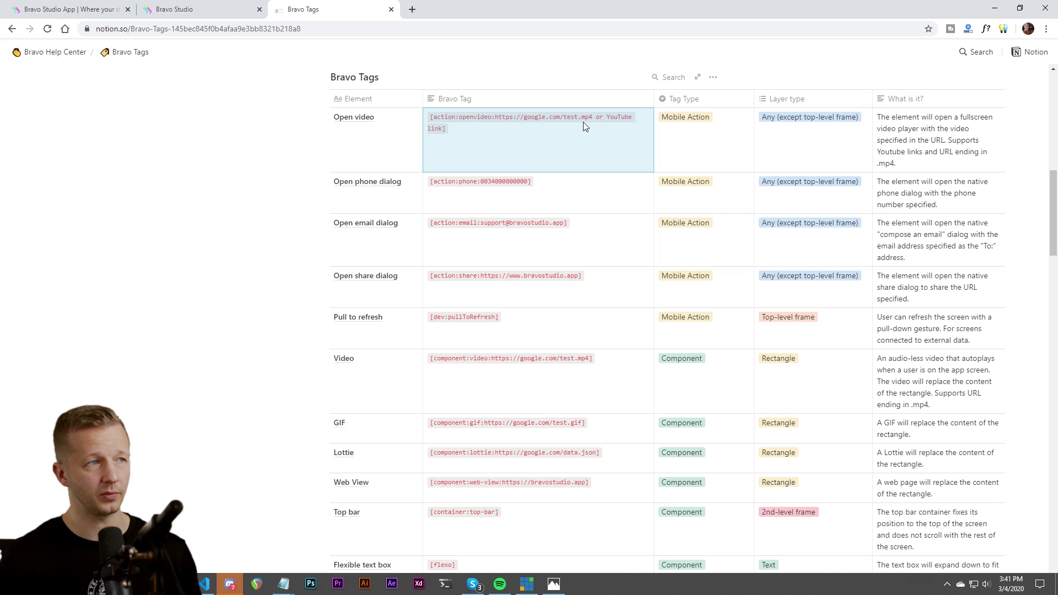
scroll(899, 254, "down", 3)
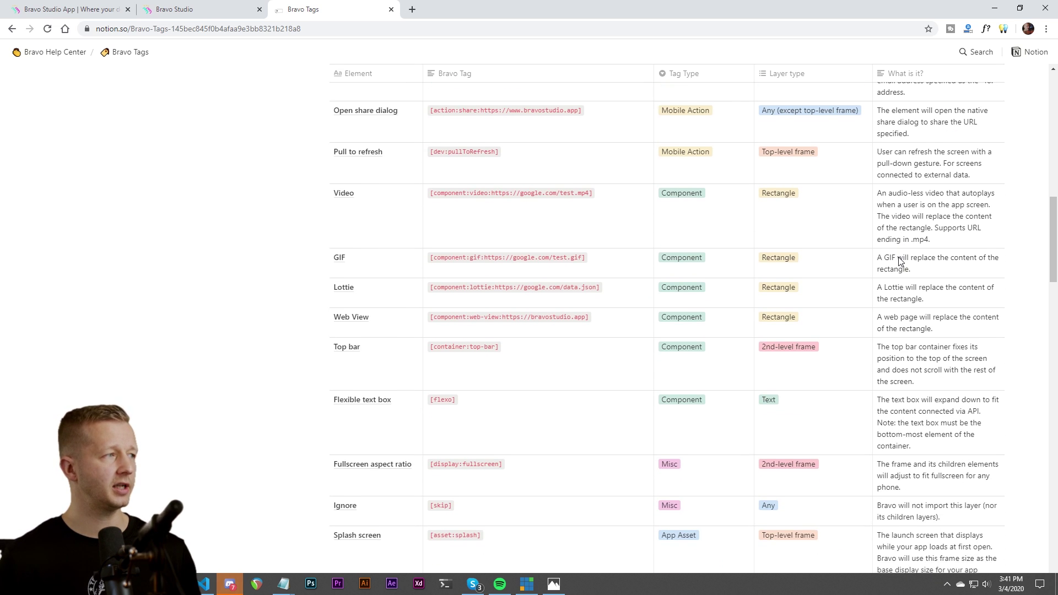
scroll(883, 264, "up", 3)
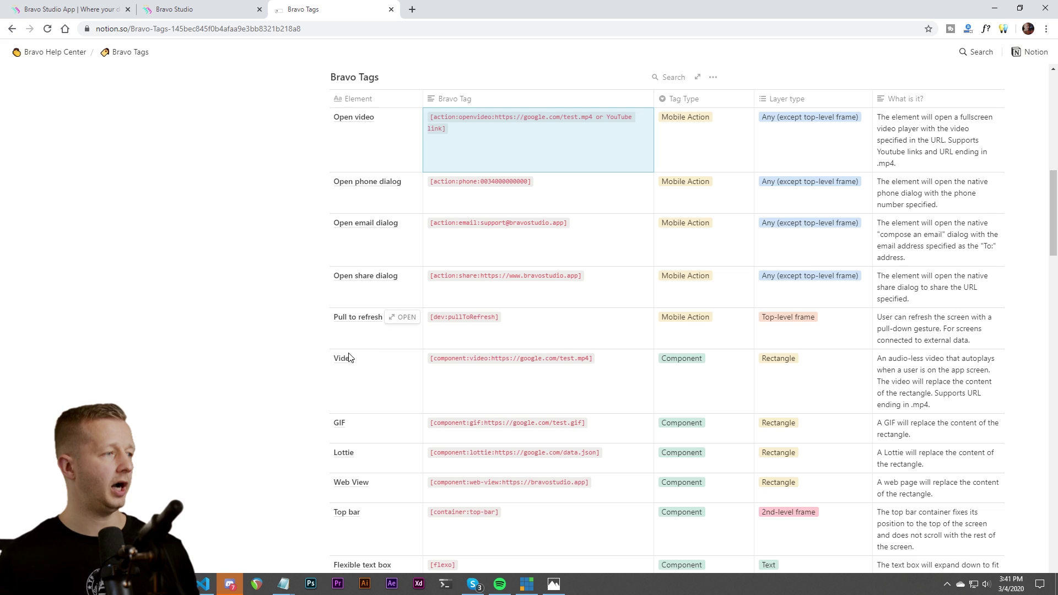
scroll(348, 358, "down", 1)
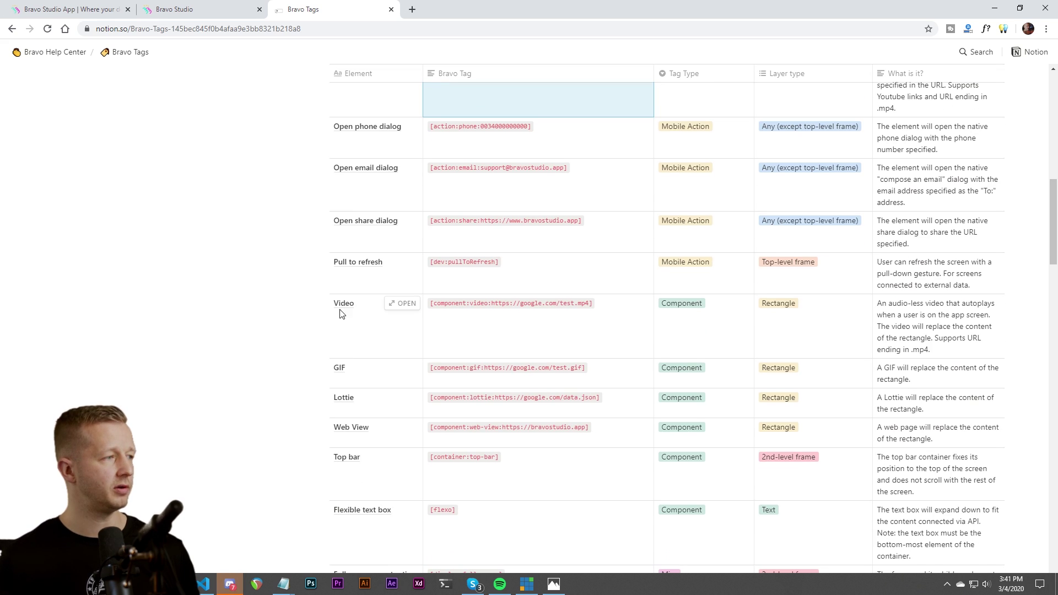
Inspect the Video tag's sample URL and the Lottie tag cell without editing them
left_click(481, 302)
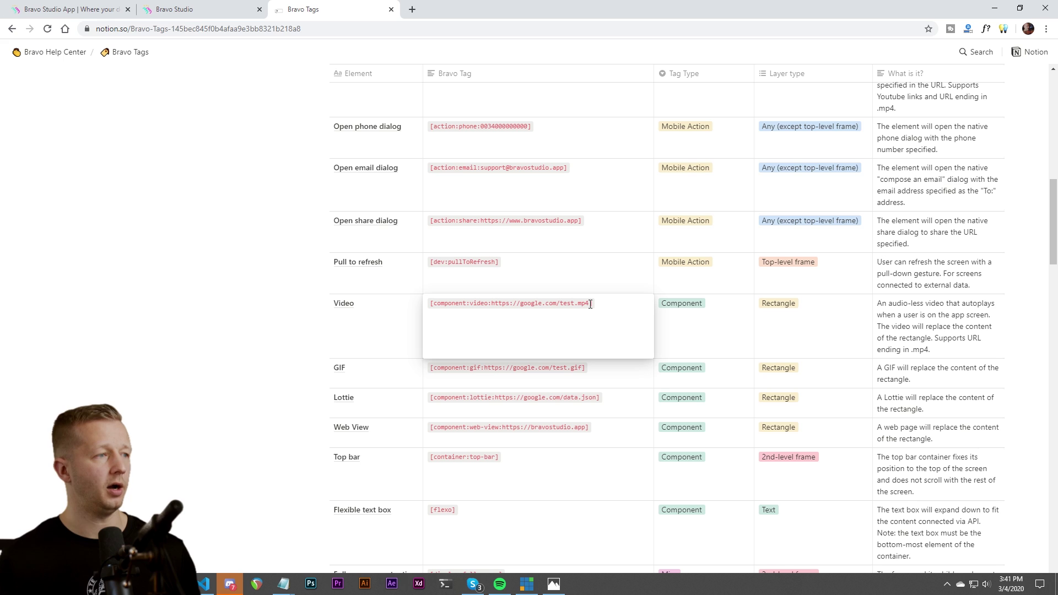
left_click_drag(590, 304, 492, 302)
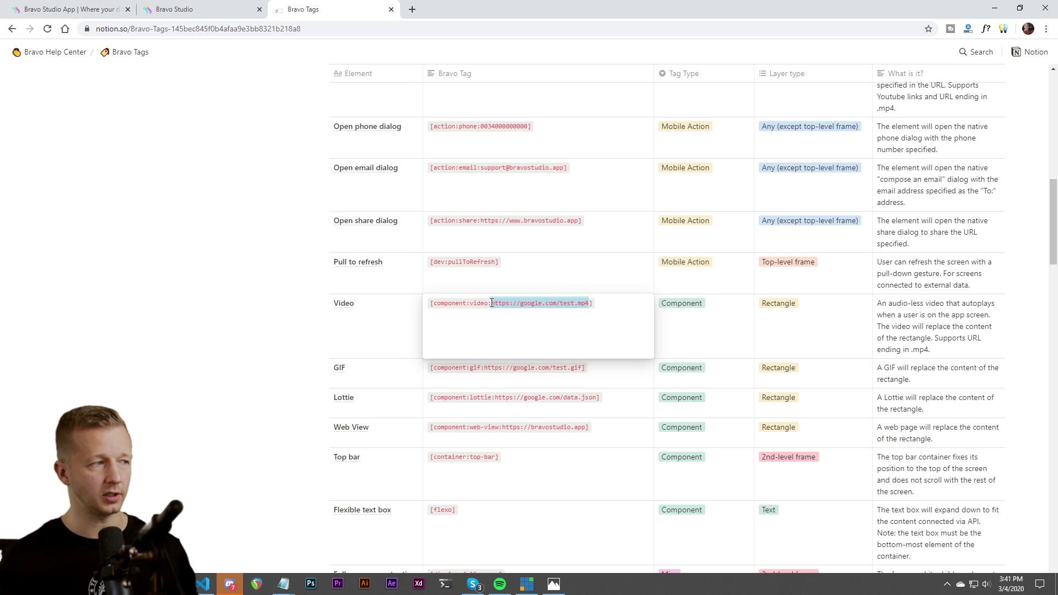
left_click(492, 303)
left_click_drag(492, 302, 432, 306)
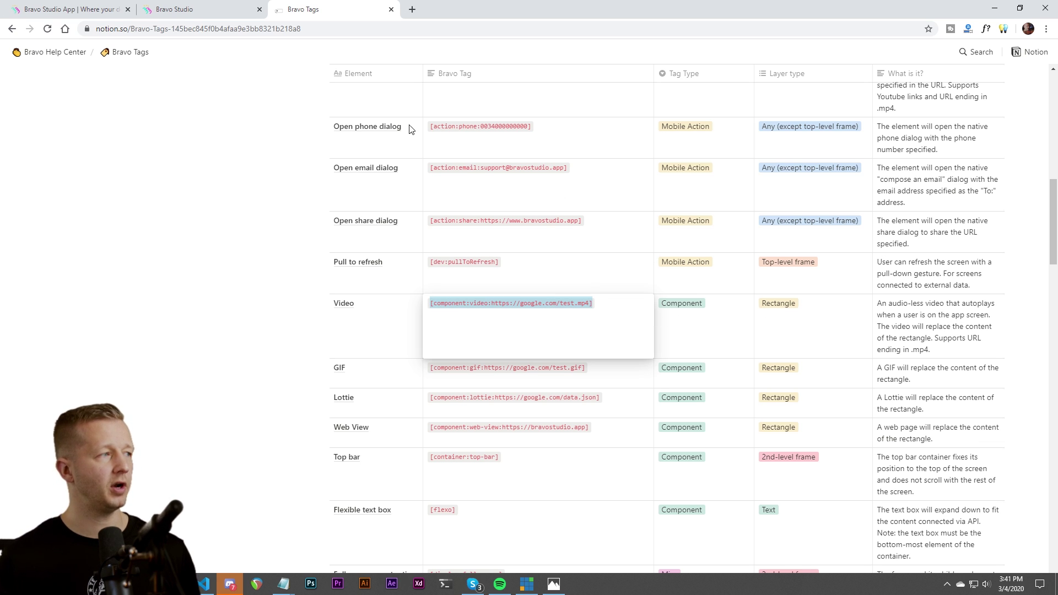
key("Escape")
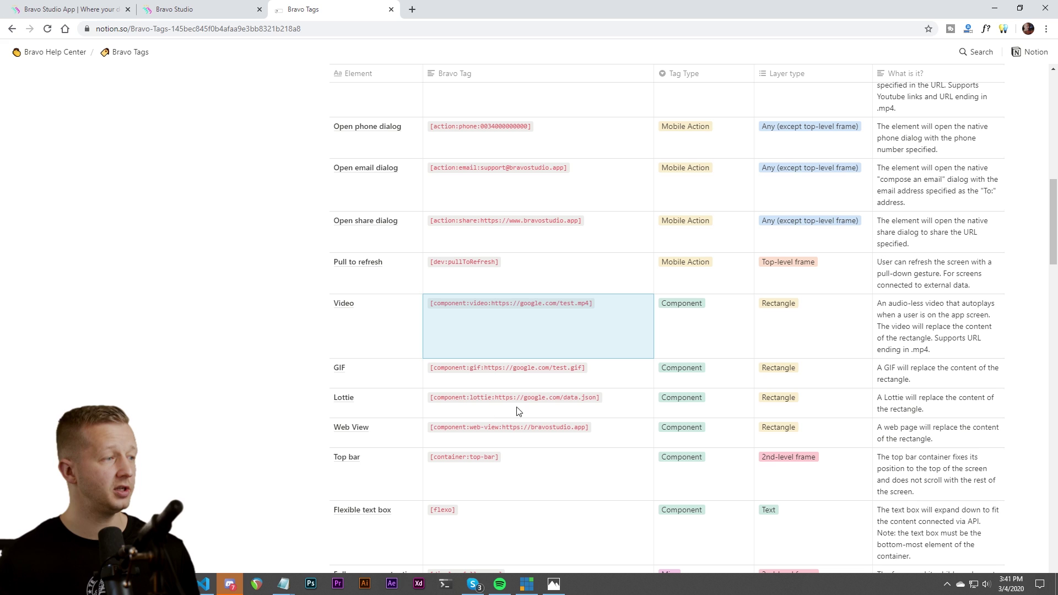
left_click(643, 406)
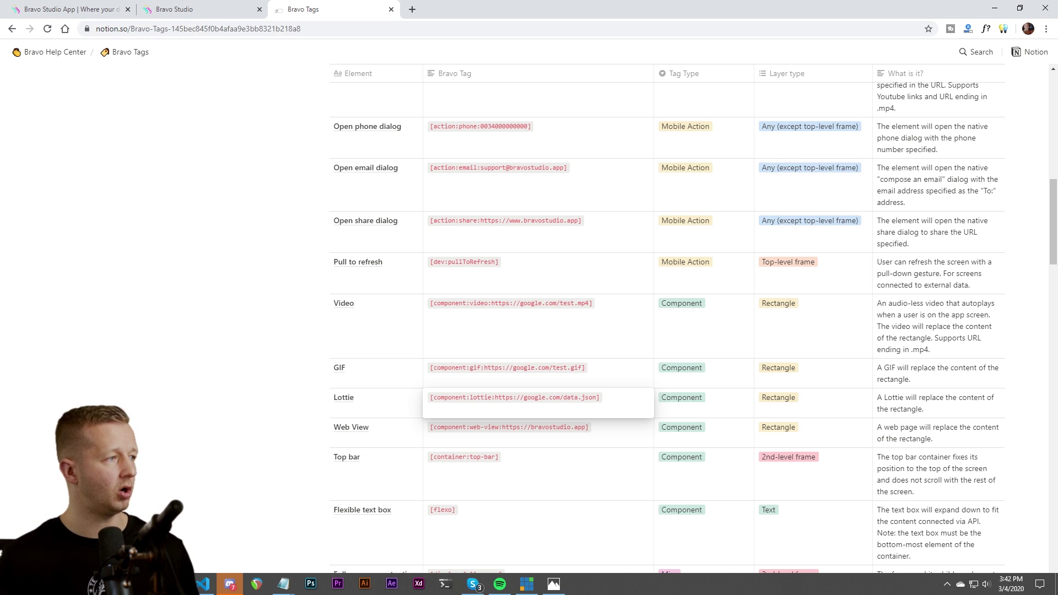
key("Escape")
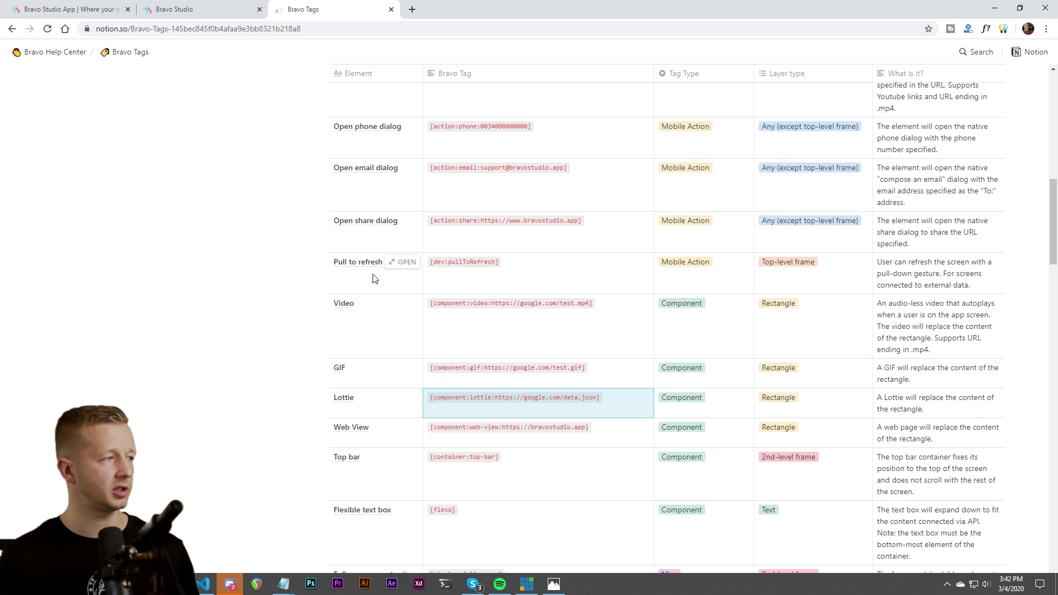
scroll(355, 375, "down", 3)
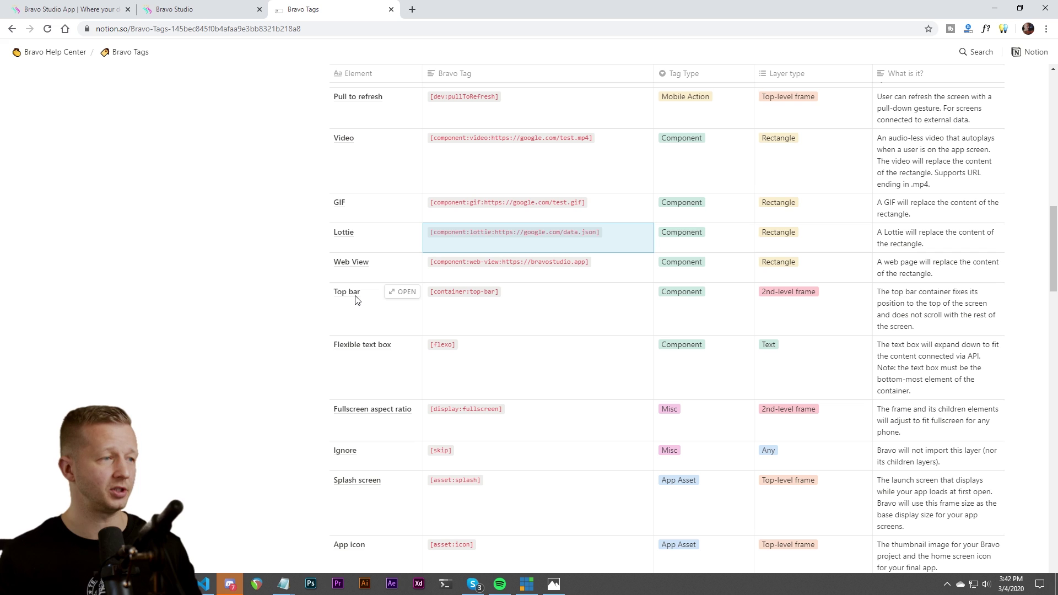
scroll(427, 325, "down", 6)
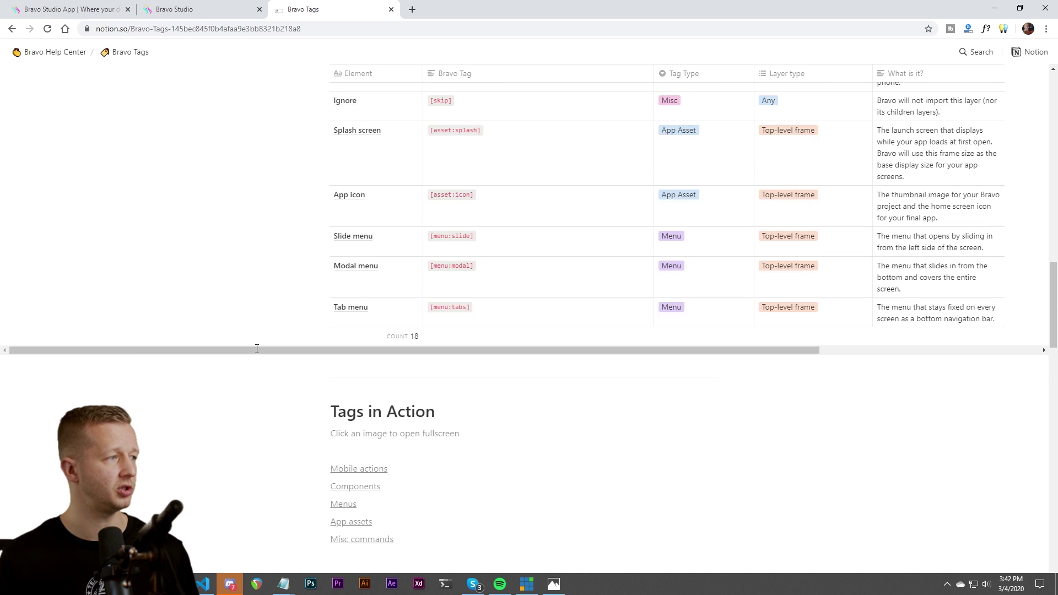
scroll(257, 349, "down", 5)
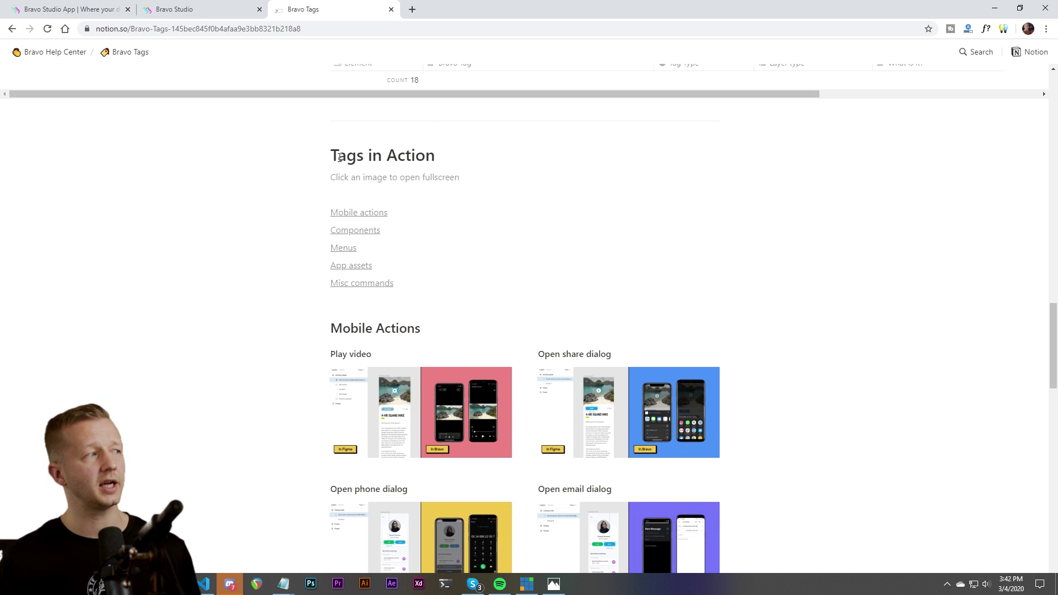
left_click_drag(331, 157, 435, 158)
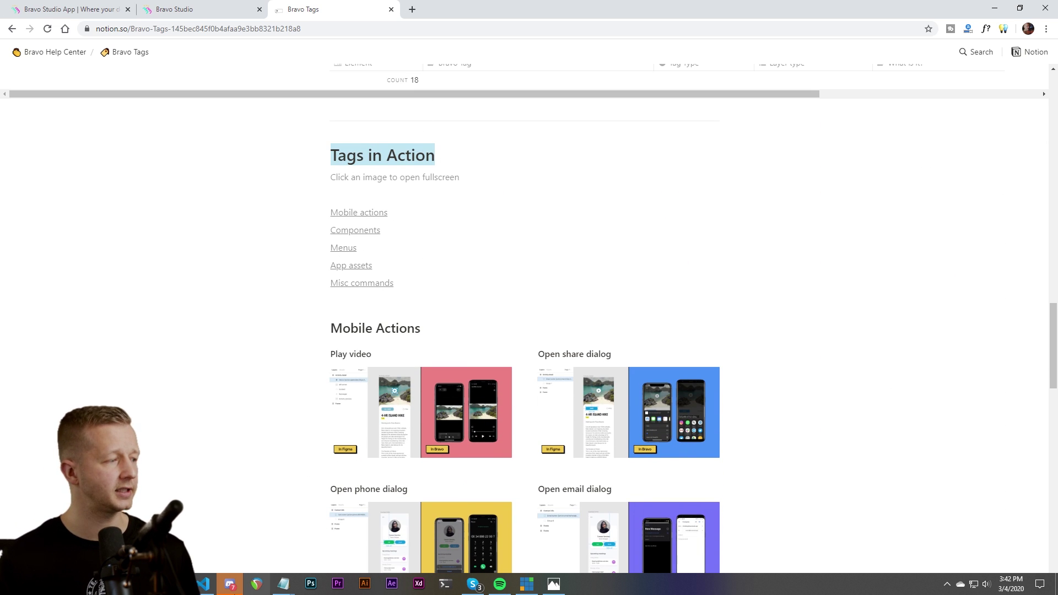
left_click(238, 582)
left_click(238, 582)
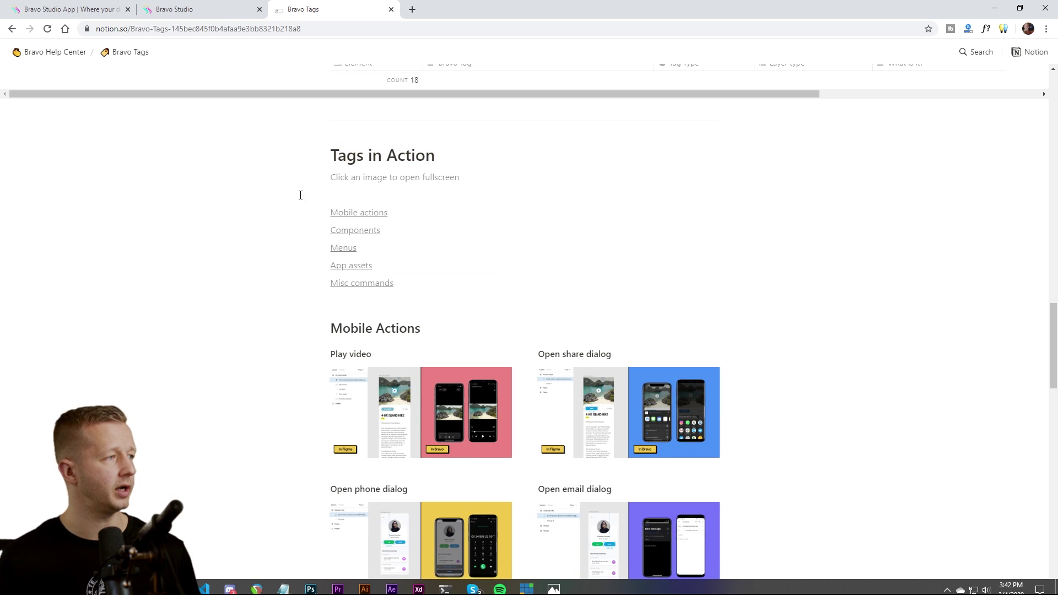
scroll(250, 337, "down", 2)
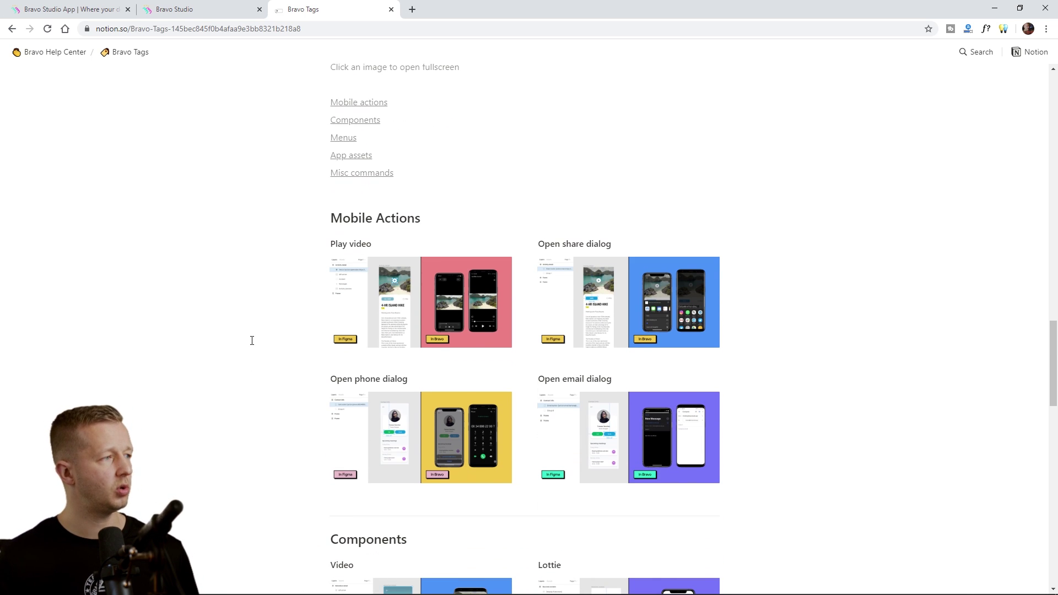
scroll(394, 293, "down", 2)
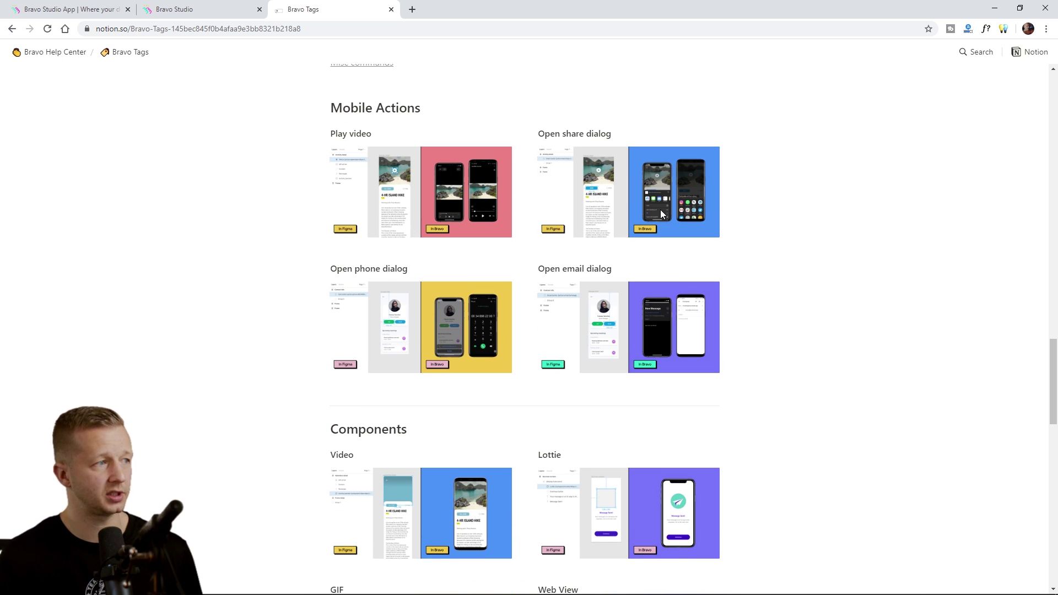
scroll(631, 266, "down", 5)
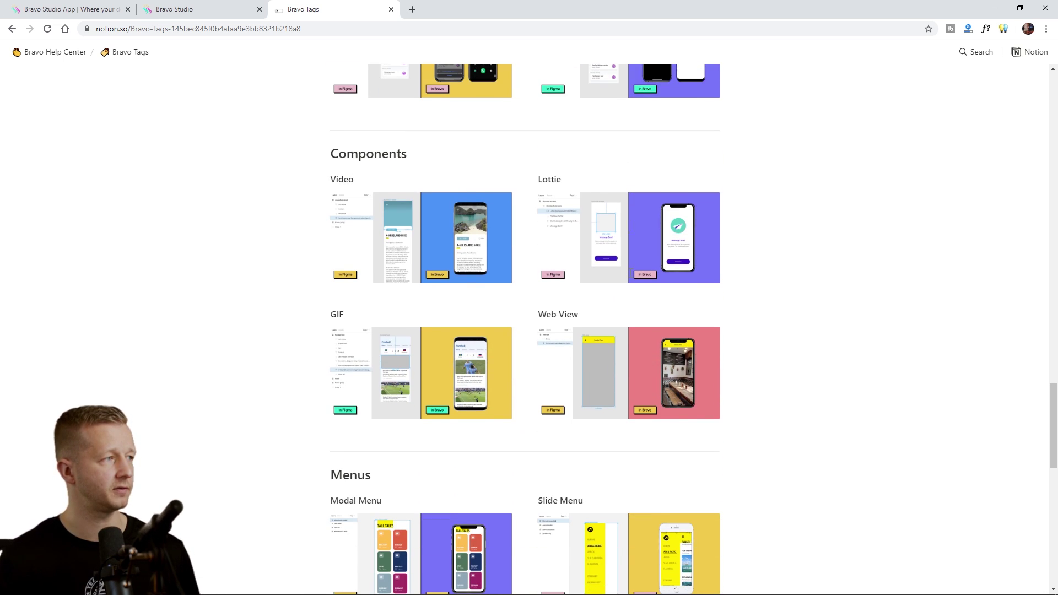
left_click(426, 243)
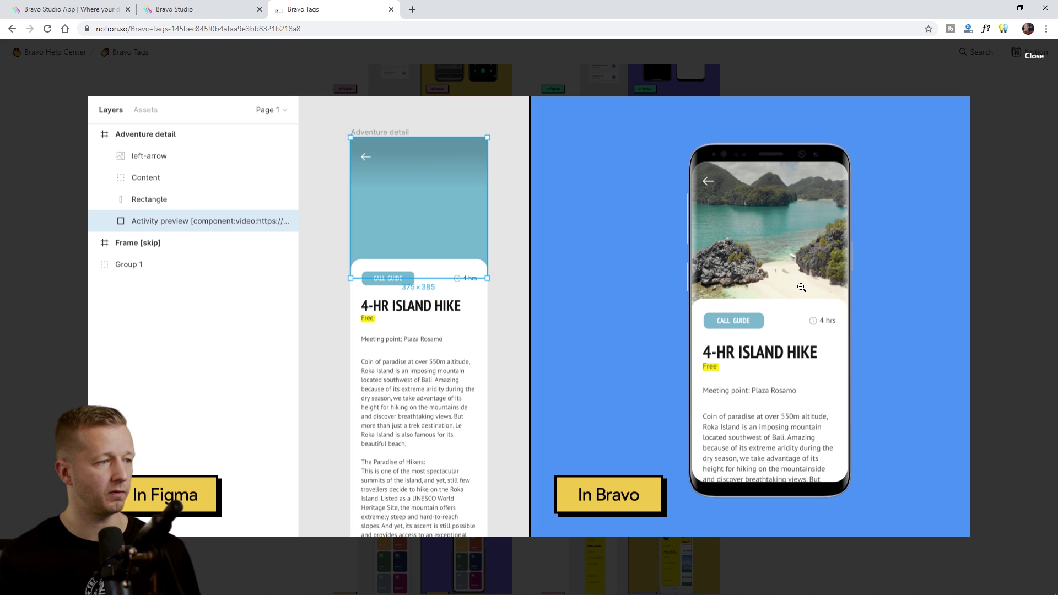
left_click(1006, 295)
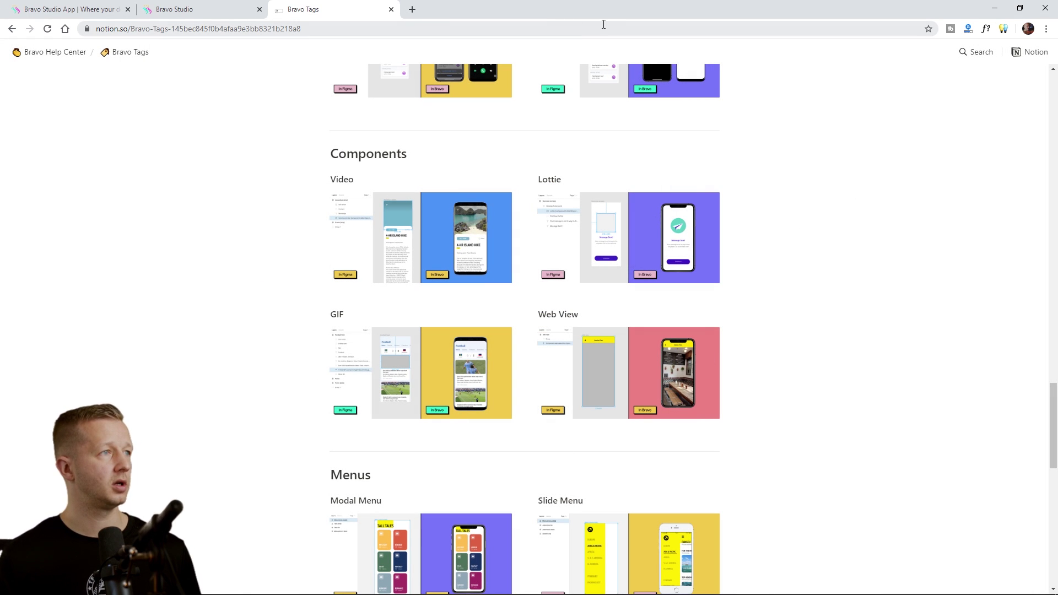
Back in Figma, add a subscribers title text box inside the grey header
left_click(995, 9)
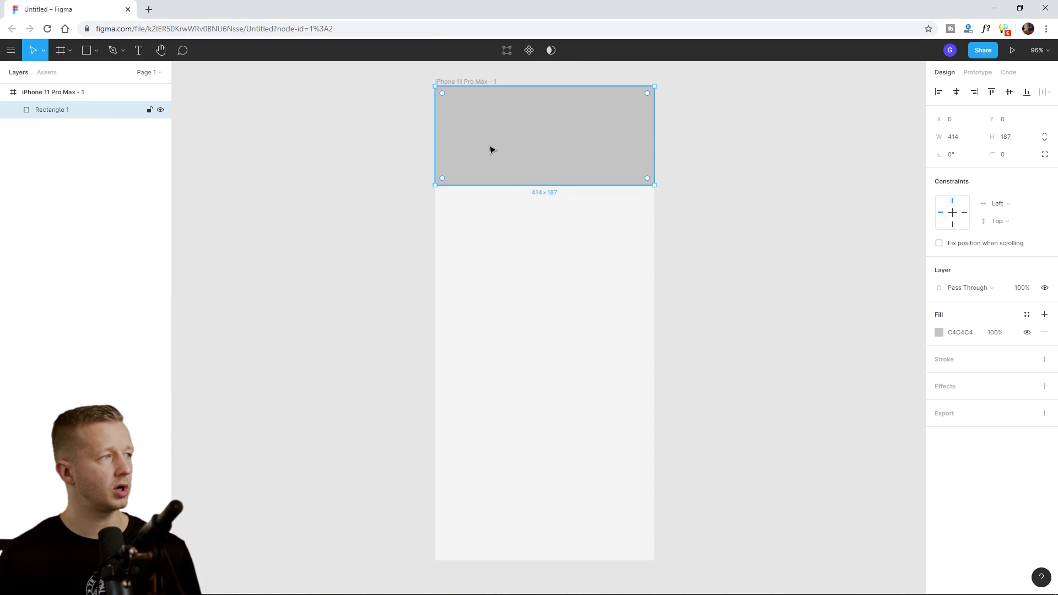
left_click(366, 163)
left_click(138, 50)
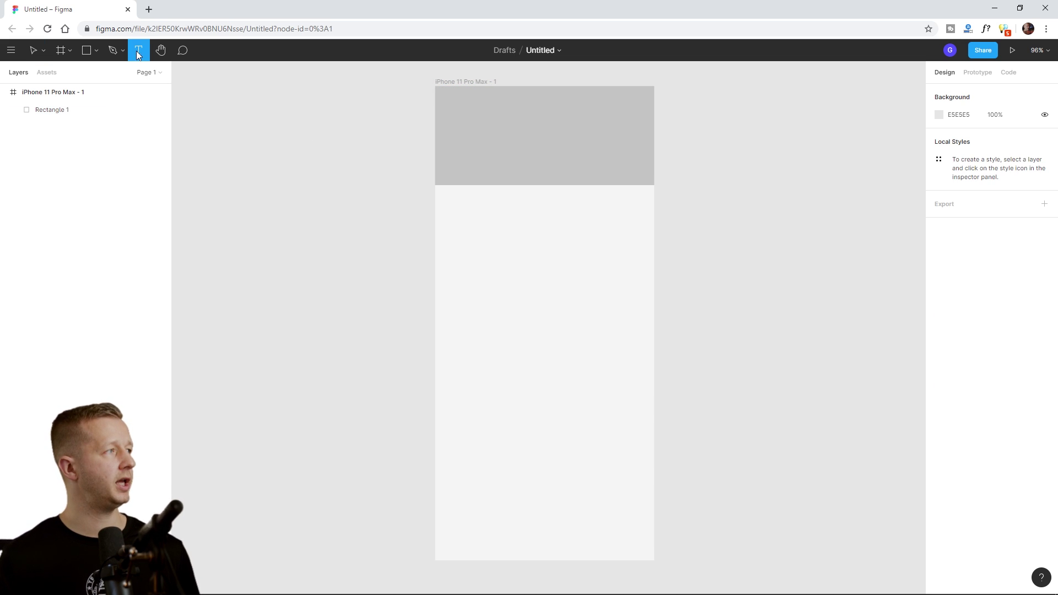
left_click(459, 156)
type("Gary")
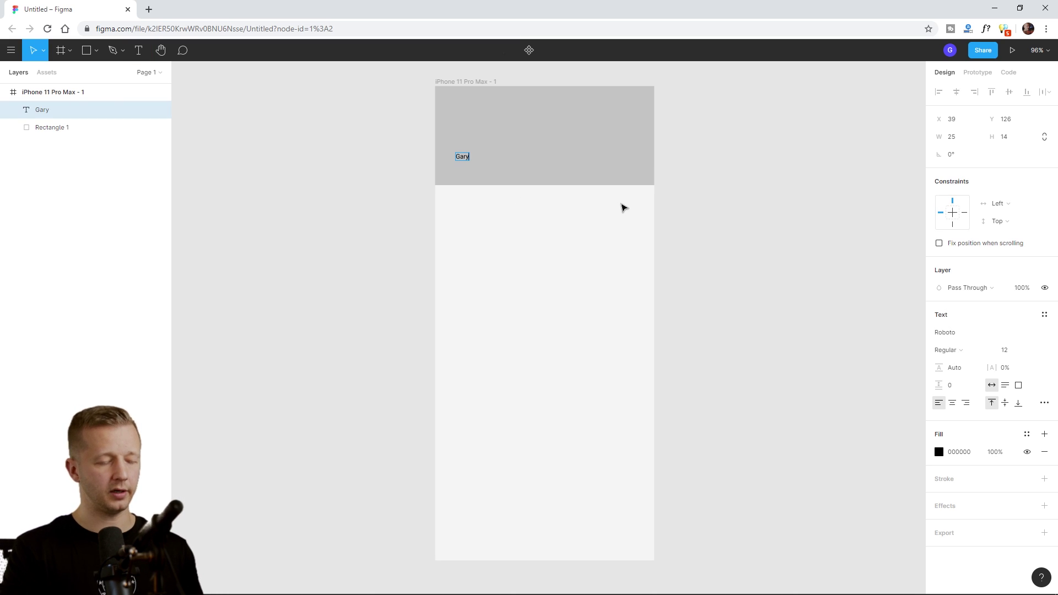
type(" Simo")
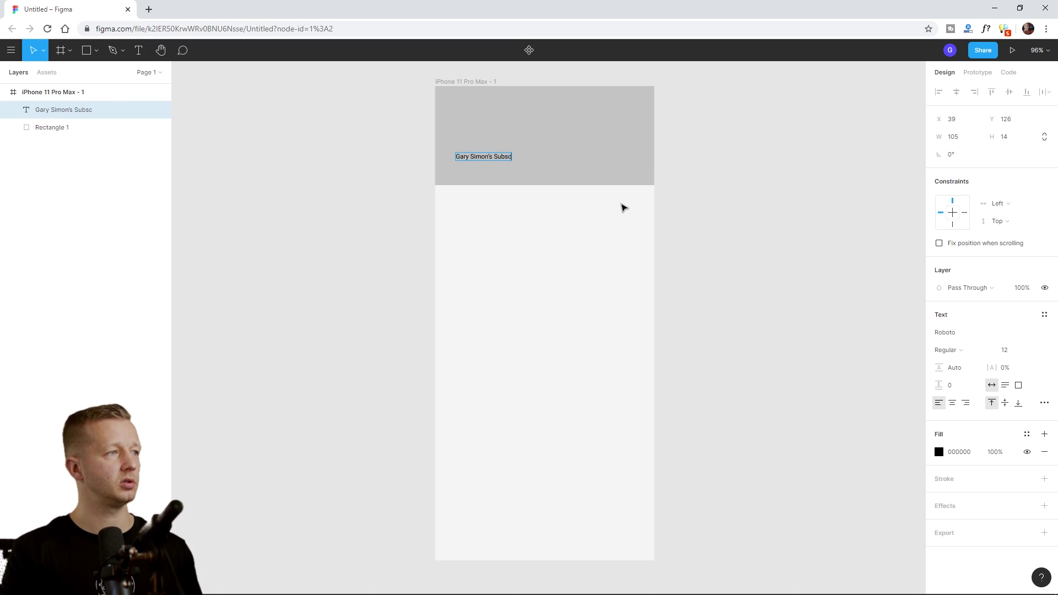
type("n's Subsf")
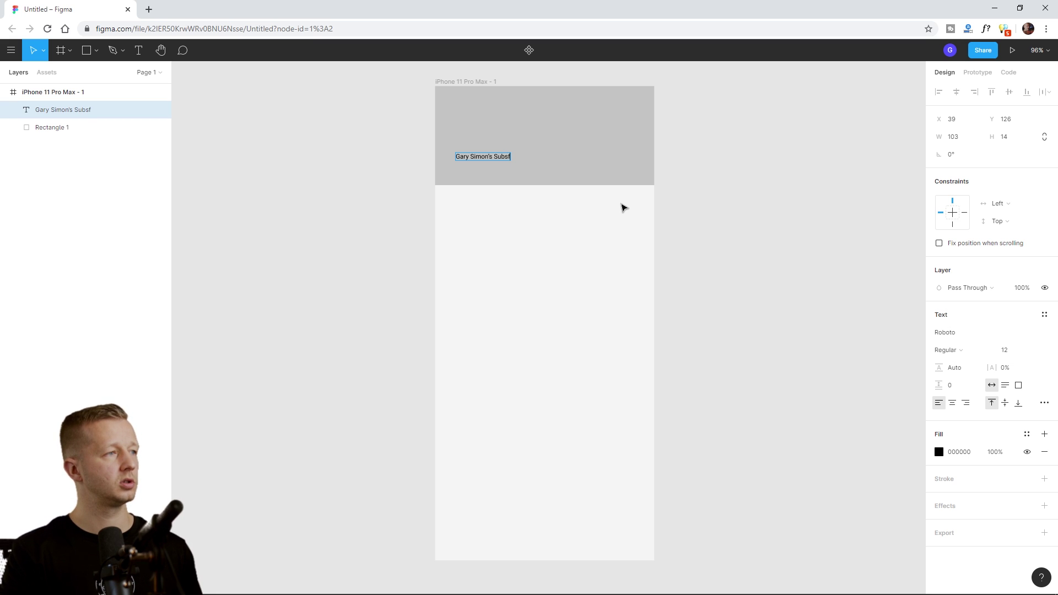
key("BackSpace")
type("cribers")
key("Escape")
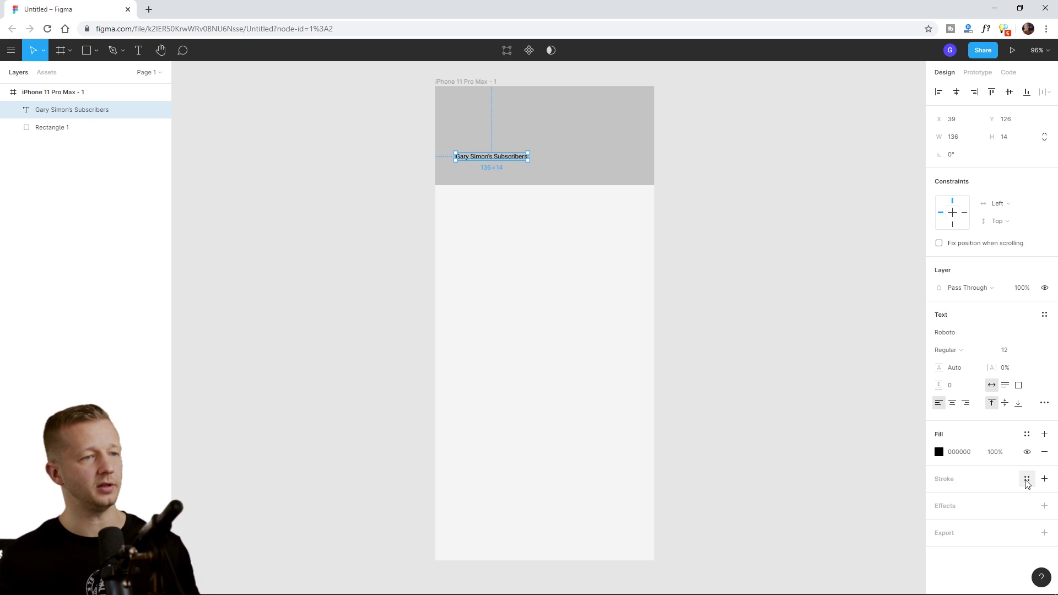
Make the title text white and move it lower in the header
left_click(939, 452)
left_click(794, 320)
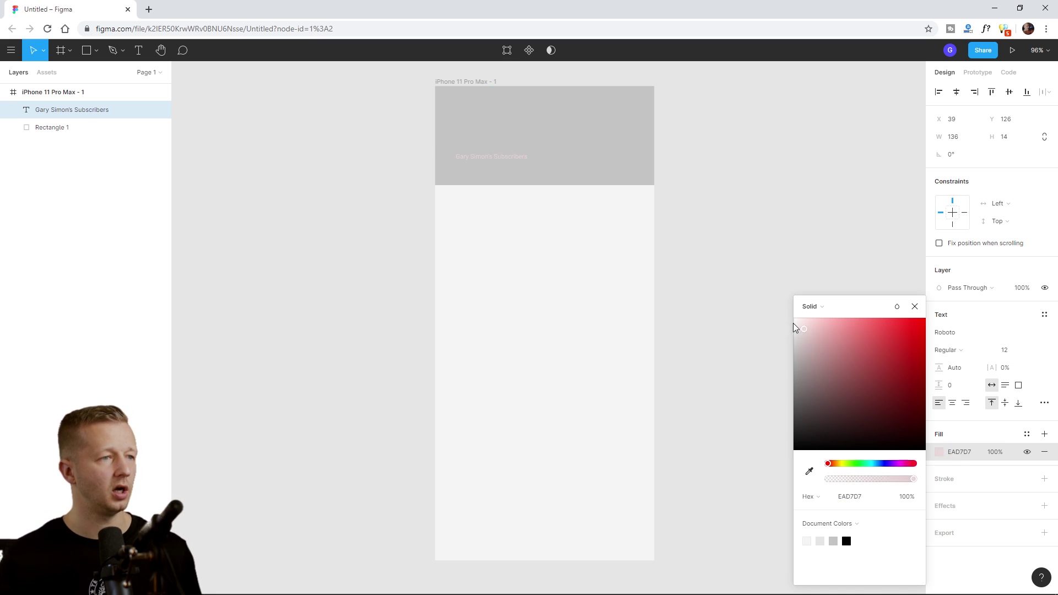
left_click(343, 148)
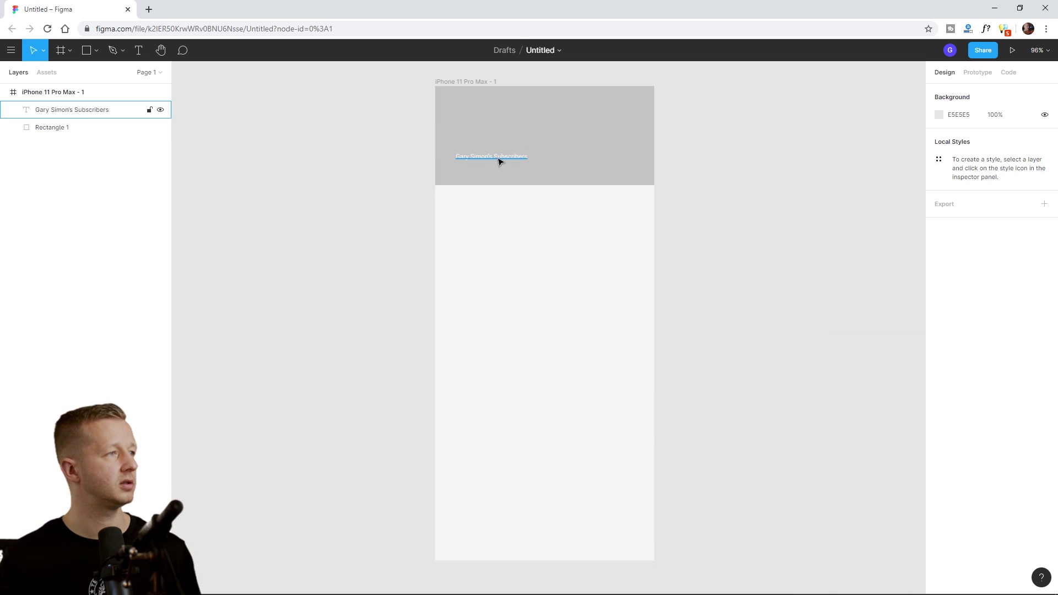
left_click_drag(498, 160, 497, 171)
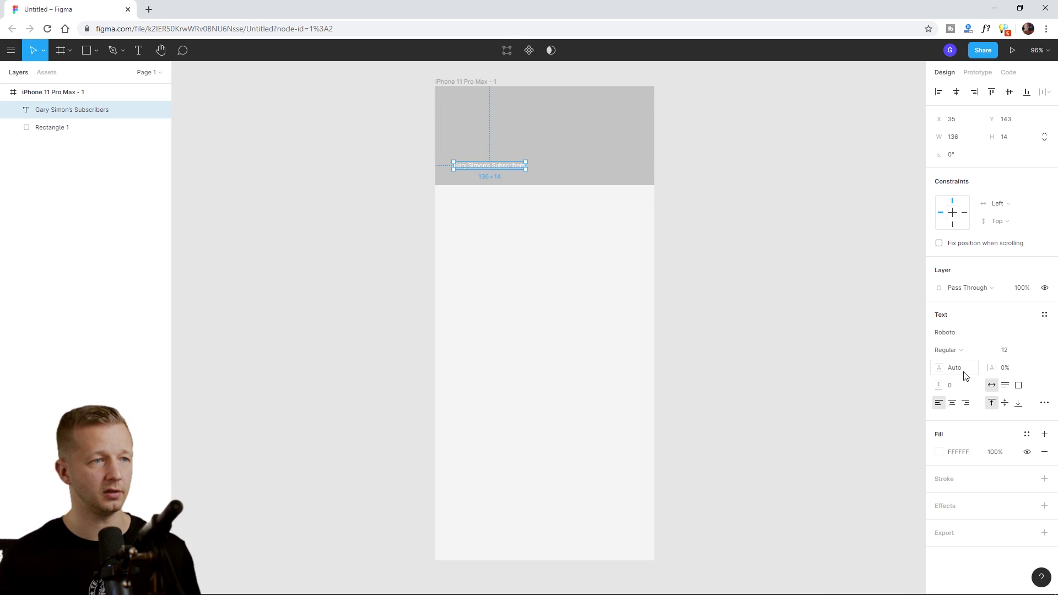
Set the title to Nunito at size 21 and nudge it into place
left_click(1014, 351)
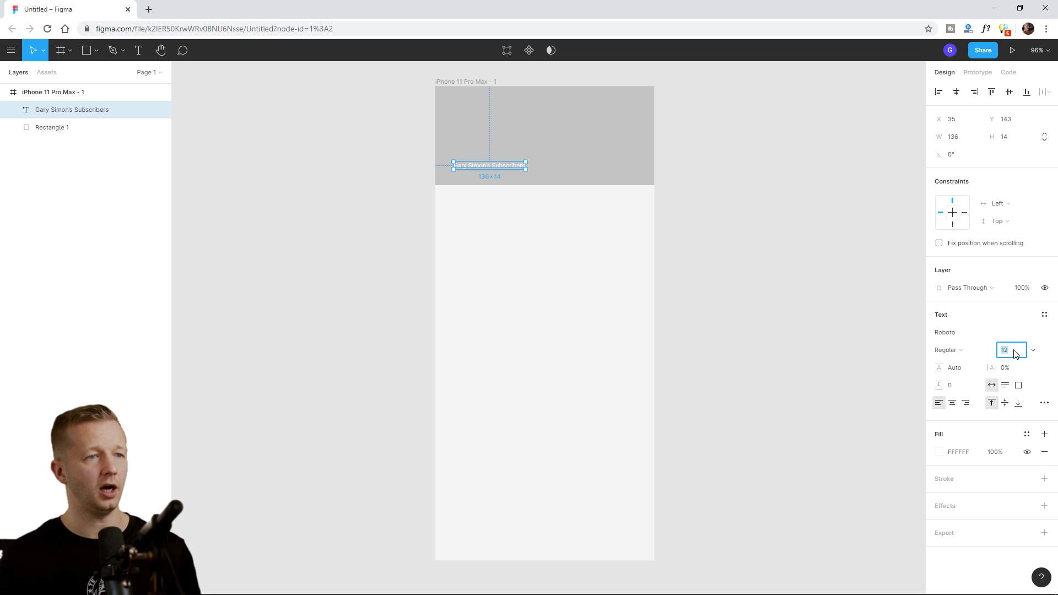
type("16")
key("Return")
key("Up")
key("Up")
key("Up")
key("Up")
key("Up")
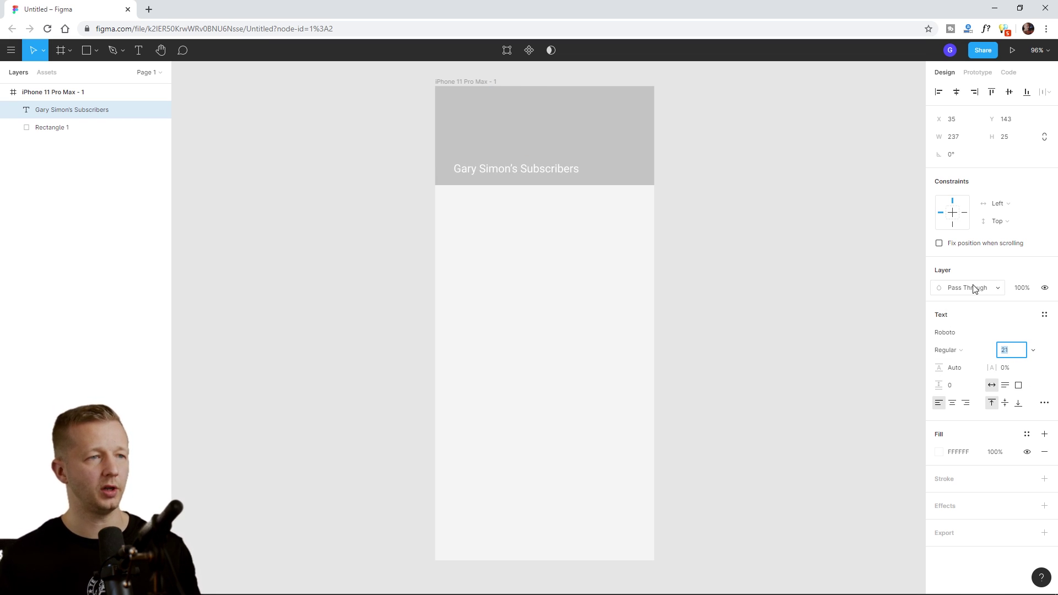
left_click(949, 334)
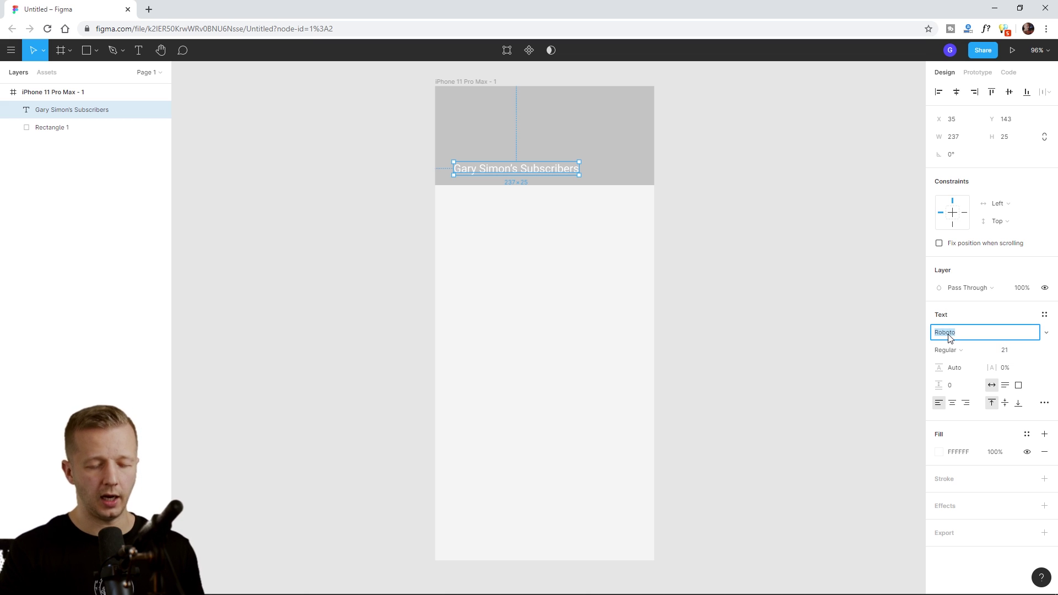
type("Nuni")
key("Return")
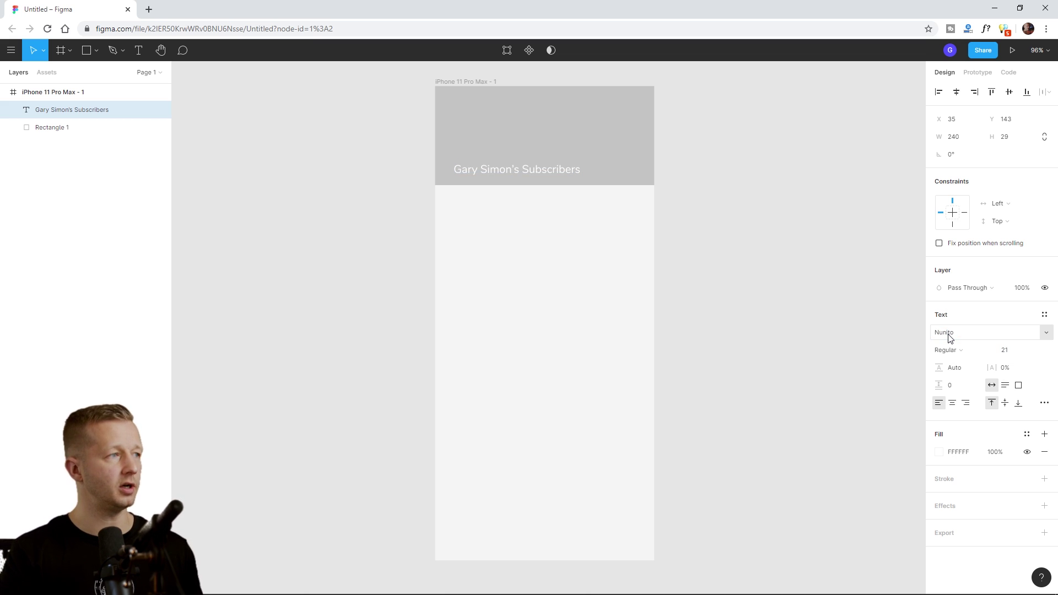
left_click_drag(512, 173, 508, 168)
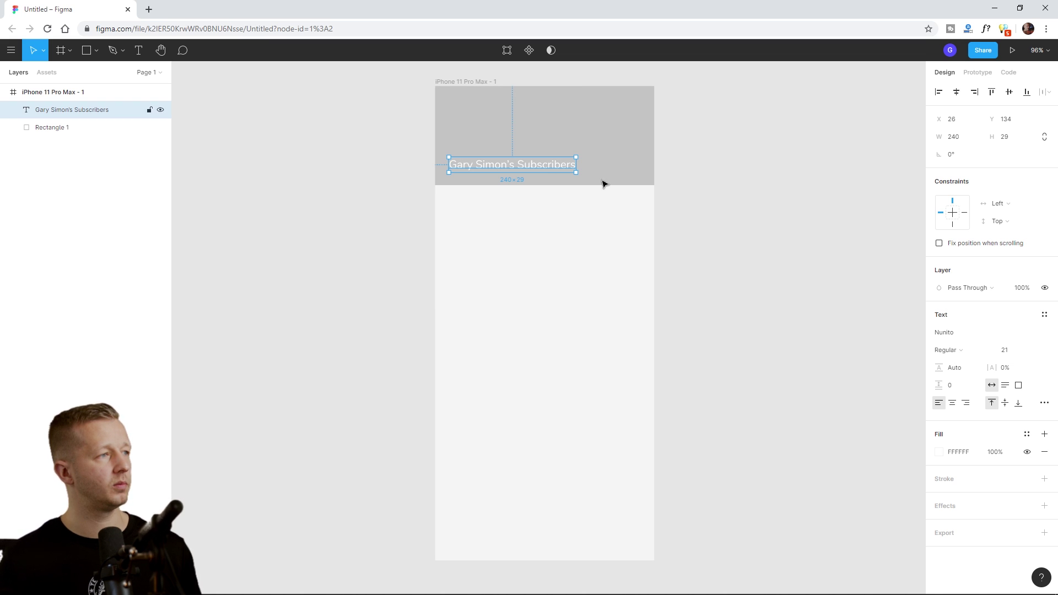
Change the title's font weight from Regular to Bold
left_click(964, 350)
left_click(962, 379)
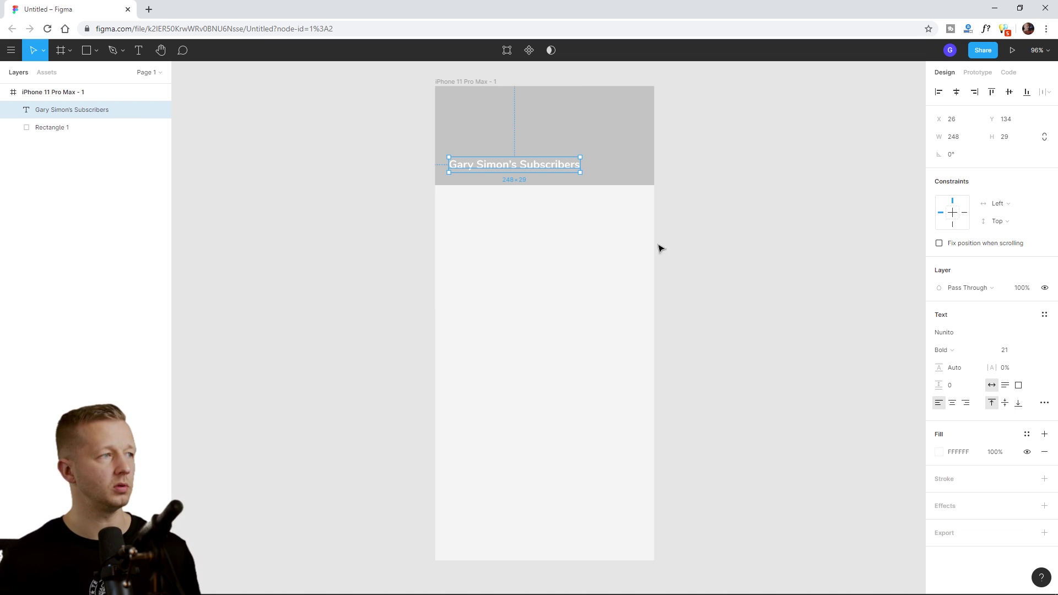
left_click(369, 185)
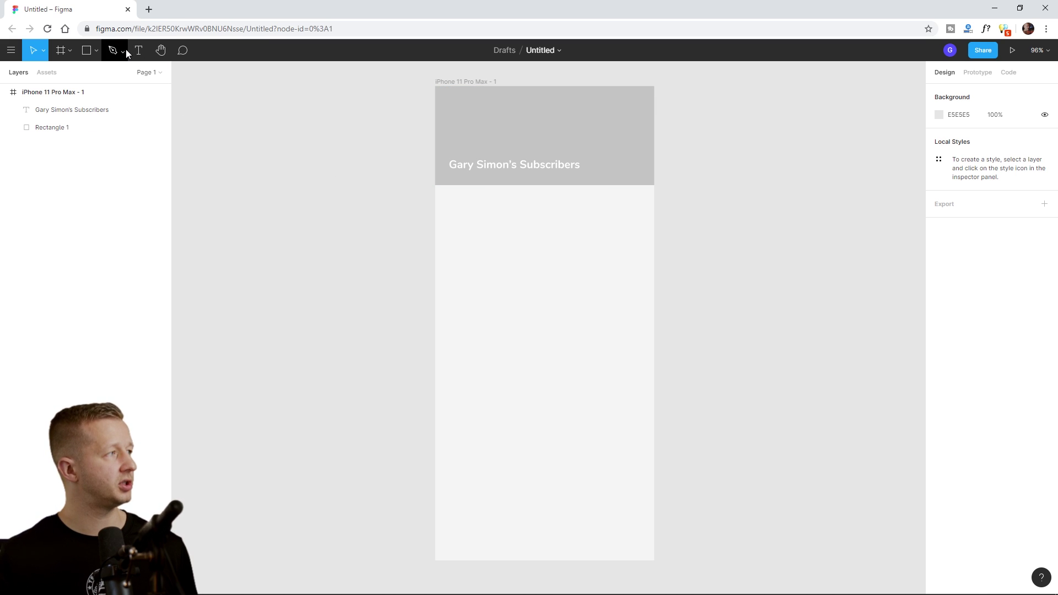
Draw a white FFFFFF card rectangle, 364 wide, below the header
left_click(86, 50)
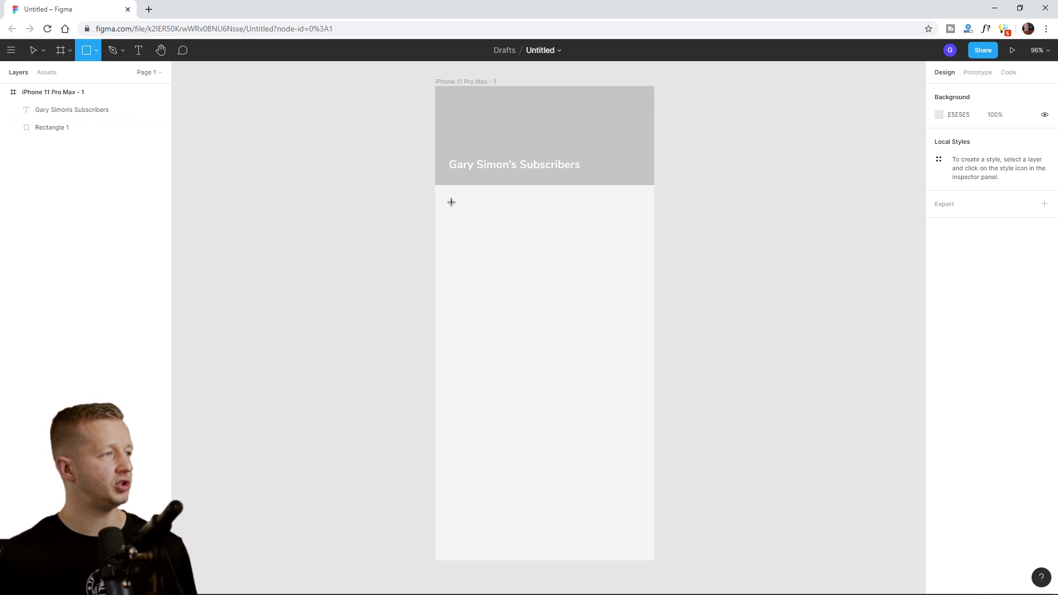
left_click_drag(448, 199, 640, 233)
left_click(939, 332)
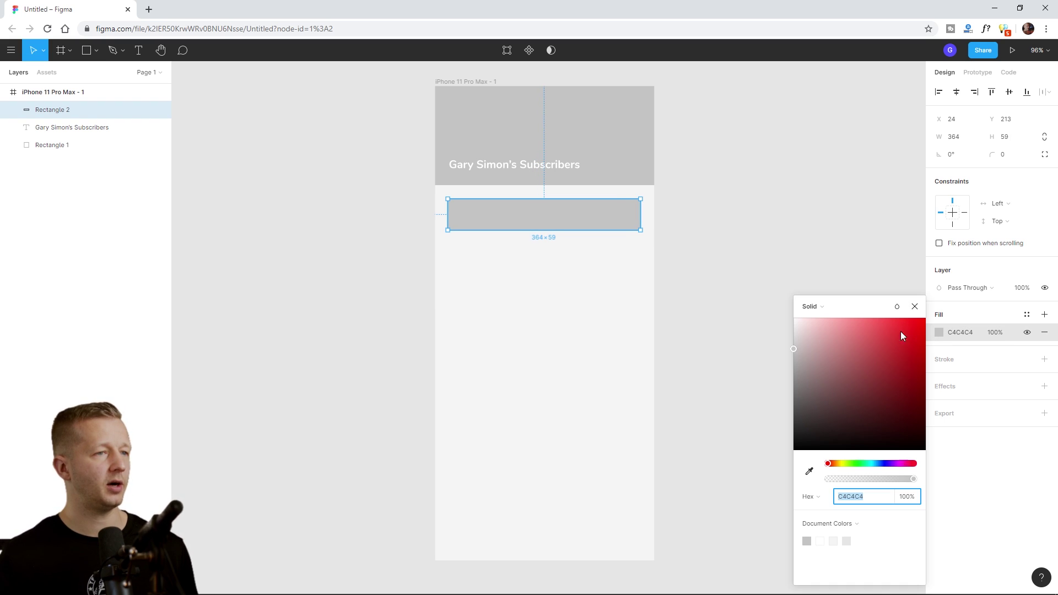
type("ffffff")
key("Return")
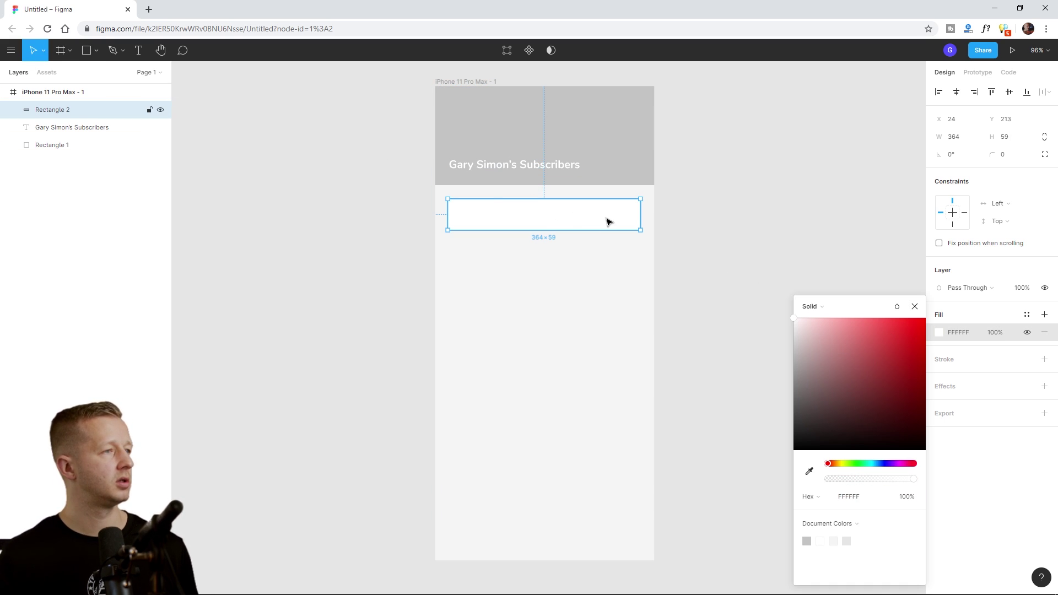
key("ctrl+d")
mouse_move(643, 217)
left_mouse_down()
mouse_move(460, 218)
mouse_move(641, 221)
left_mouse_up()
key("ctrl+d")
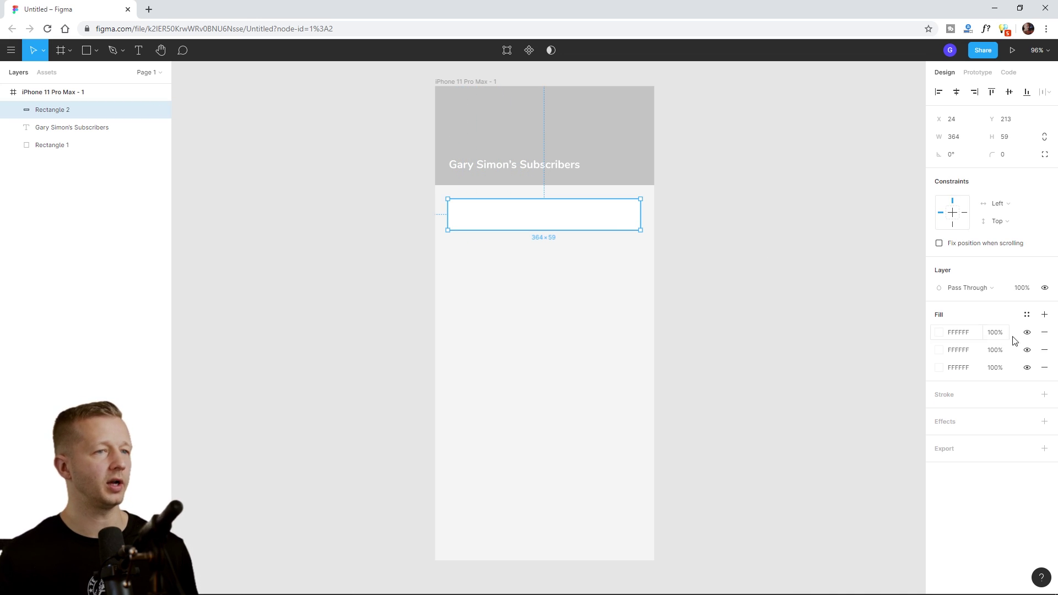
left_click(1045, 332)
left_click(1045, 333)
left_click(771, 290)
Duplicate the card and narrow the copy into a thin green 24C778 left-edge bar
left_click(541, 215)
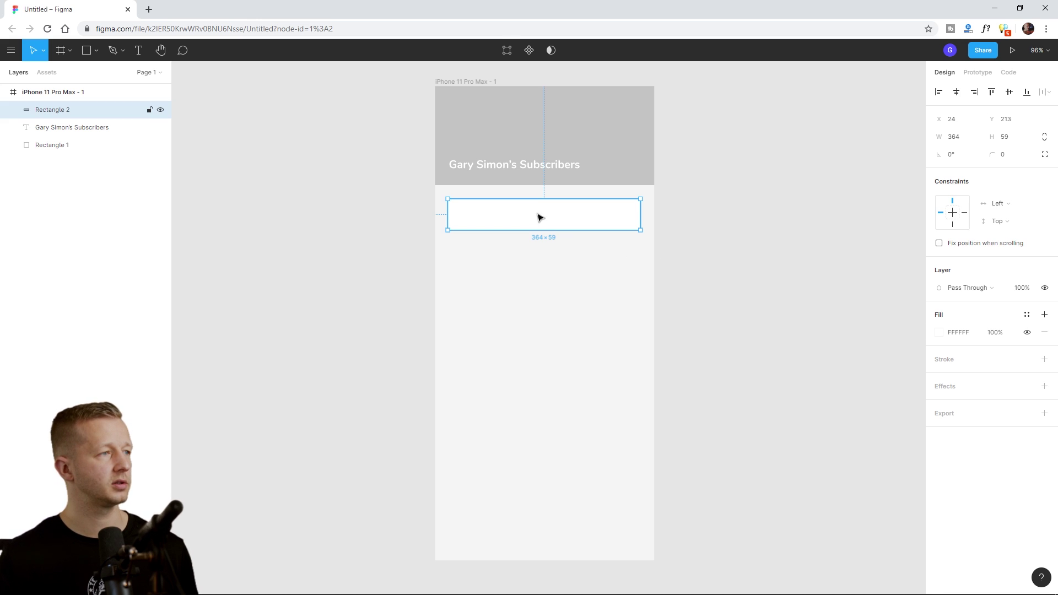
key("ctrl+d")
left_click_drag(641, 216, 455, 219)
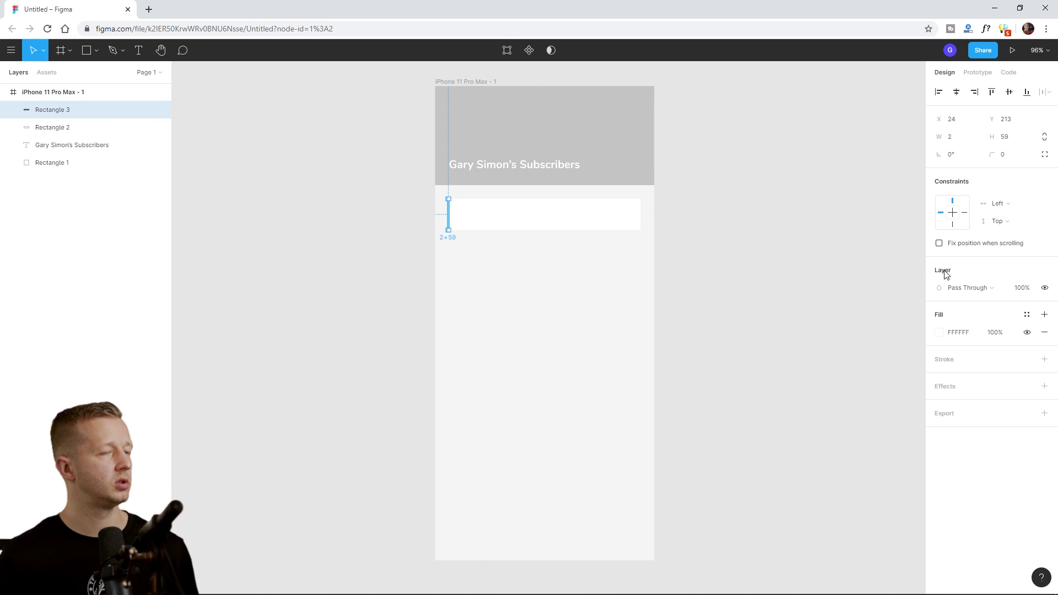
left_click(939, 333)
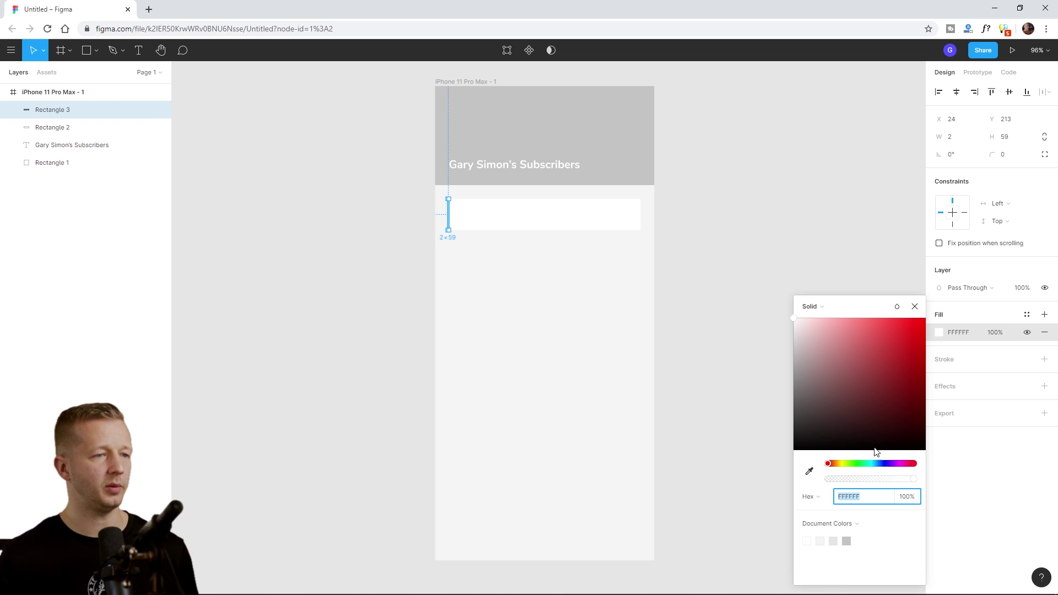
left_click_drag(873, 468, 865, 469)
left_click_drag(905, 384, 902, 347)
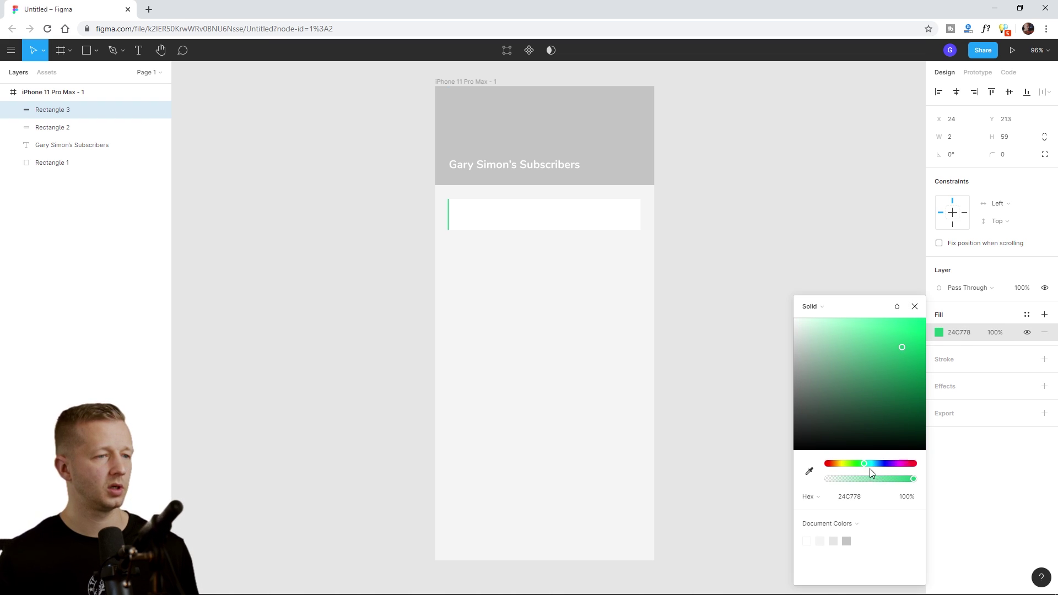
left_click(411, 218)
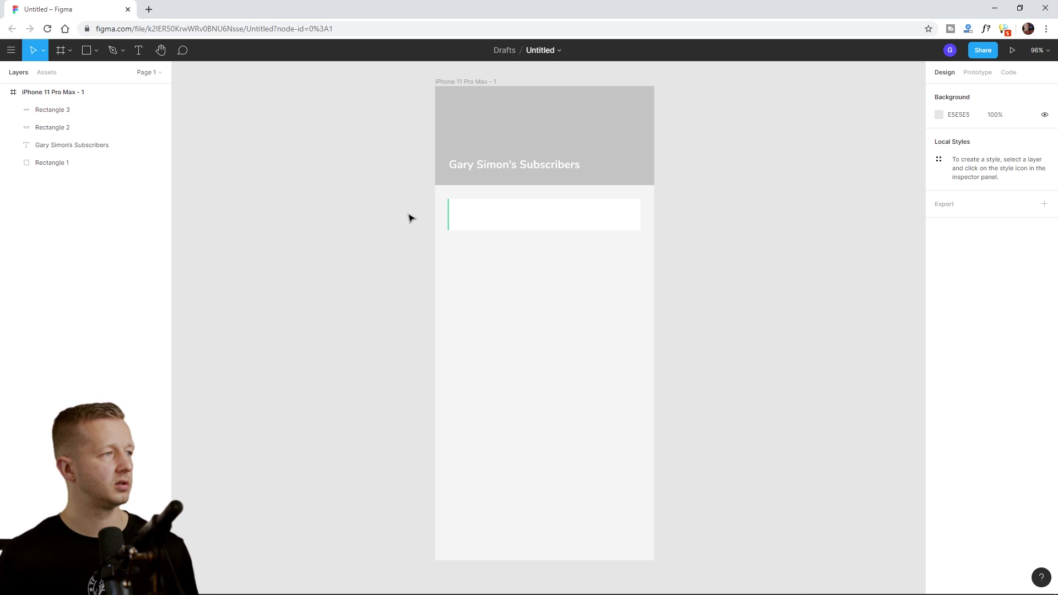
Adjust the green accent bar to a 2×59 strip along the card's edge
scroll(478, 249, "up", 3)
scroll(436, 408, "up", 5)
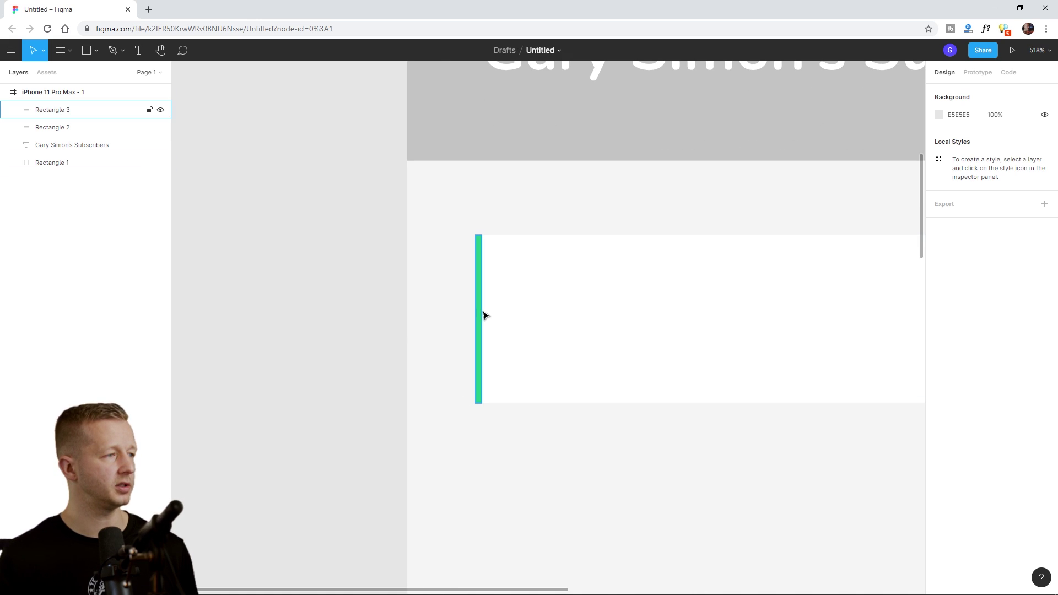
left_click_drag(485, 316, 492, 323)
left_click(371, 303)
scroll(371, 314, "down", 3)
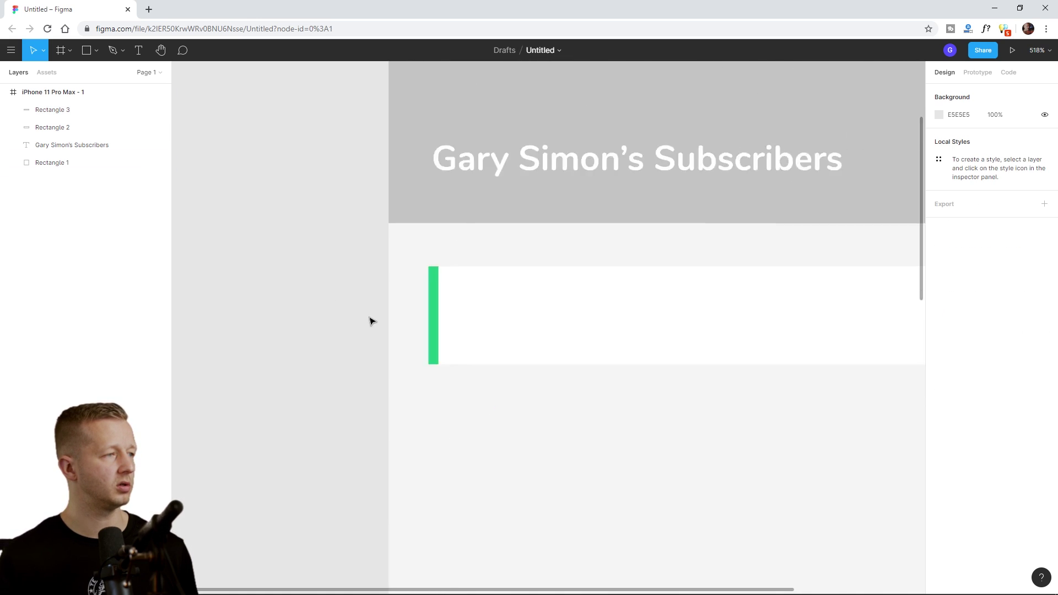
scroll(371, 321, "down", 5)
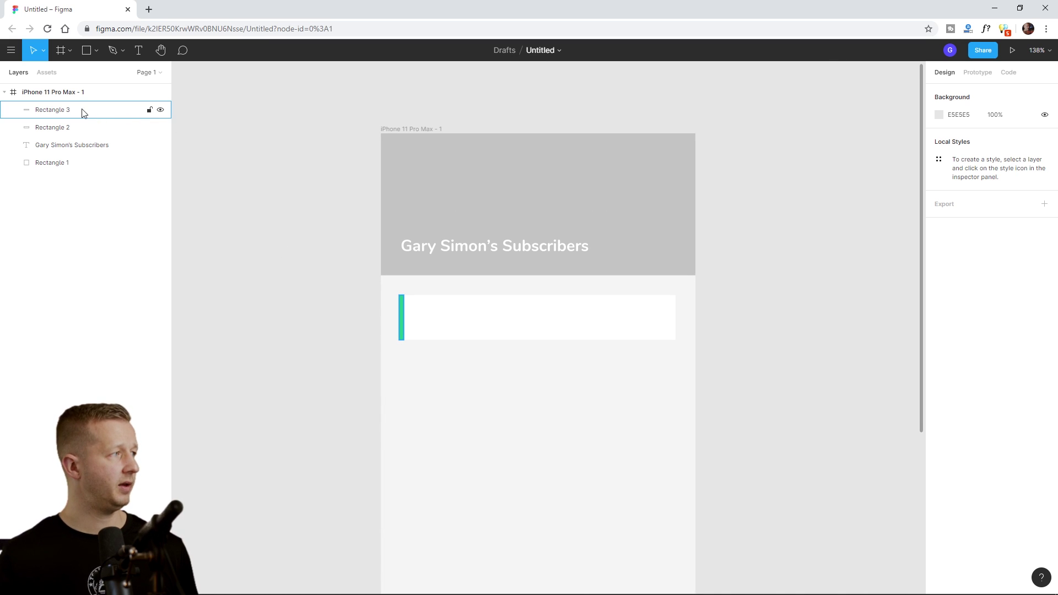
Add a 'First & Last Name' text layer at size 15 inside the card
left_click(150, 72)
left_click(138, 51)
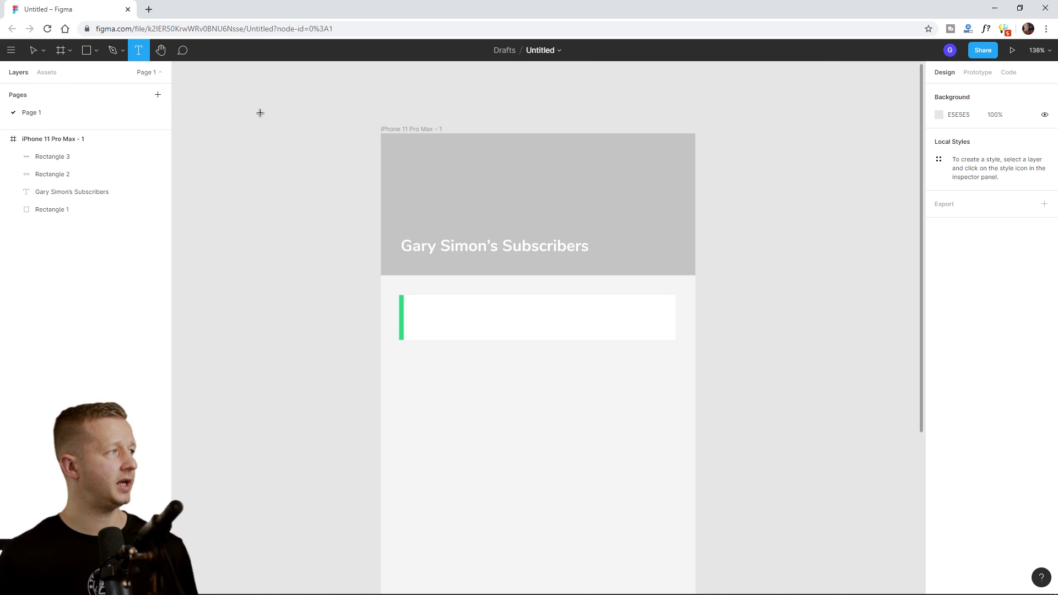
left_click(419, 310)
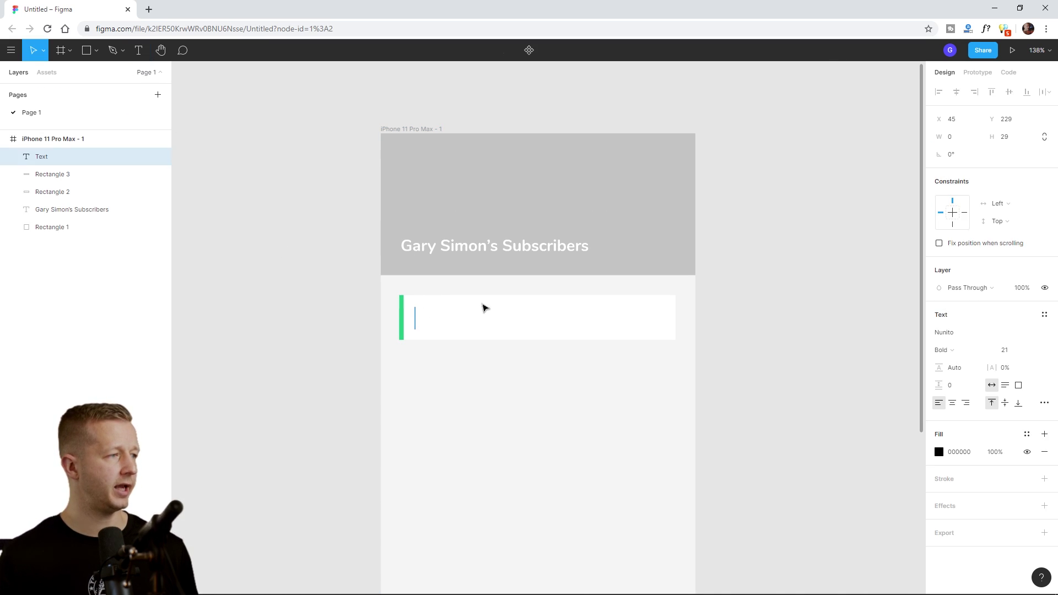
type("F")
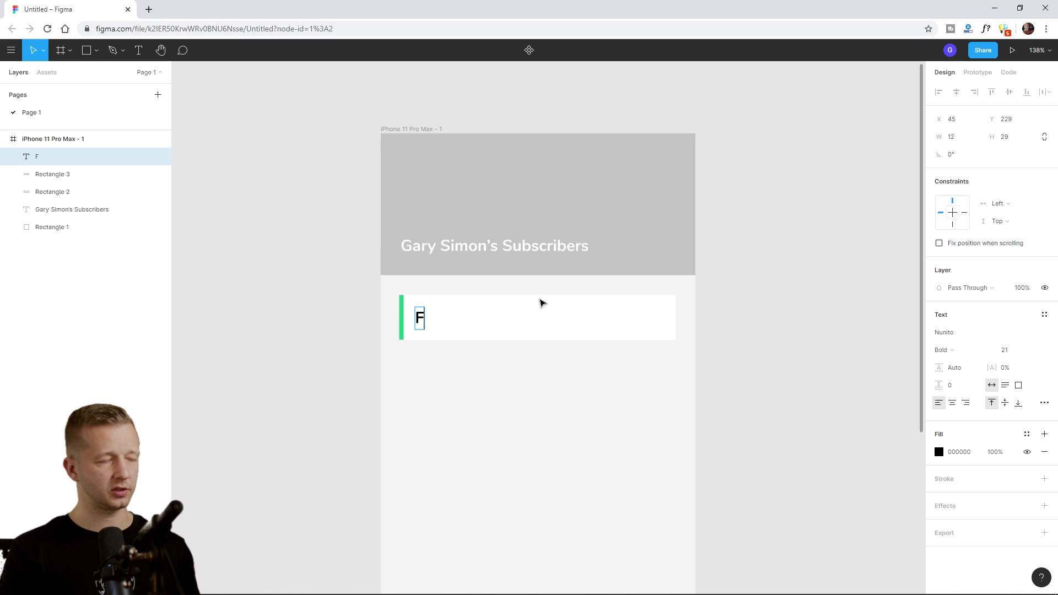
type("irst & Last Name")
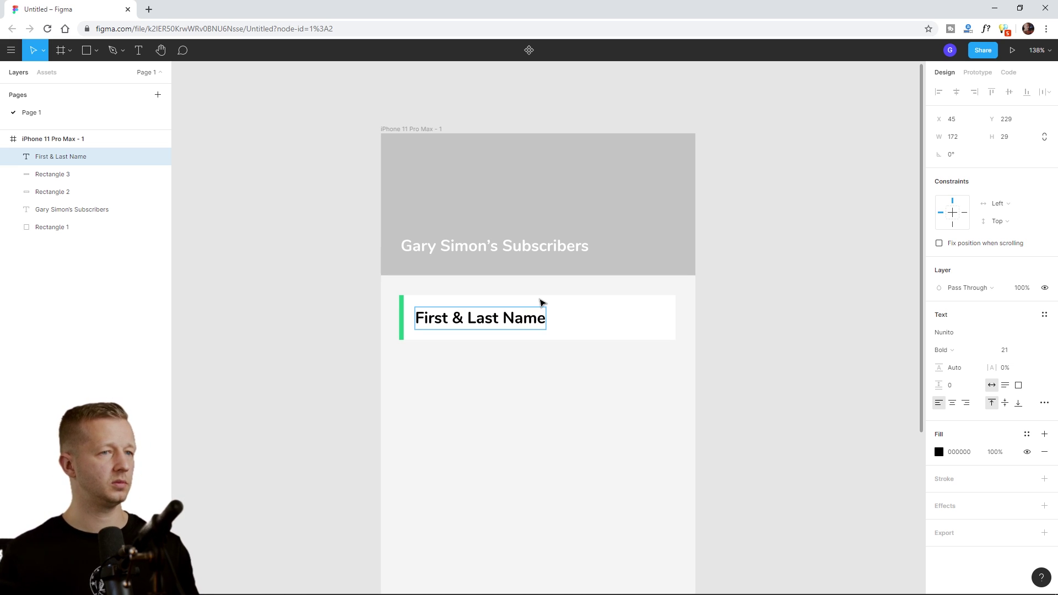
key("Escape")
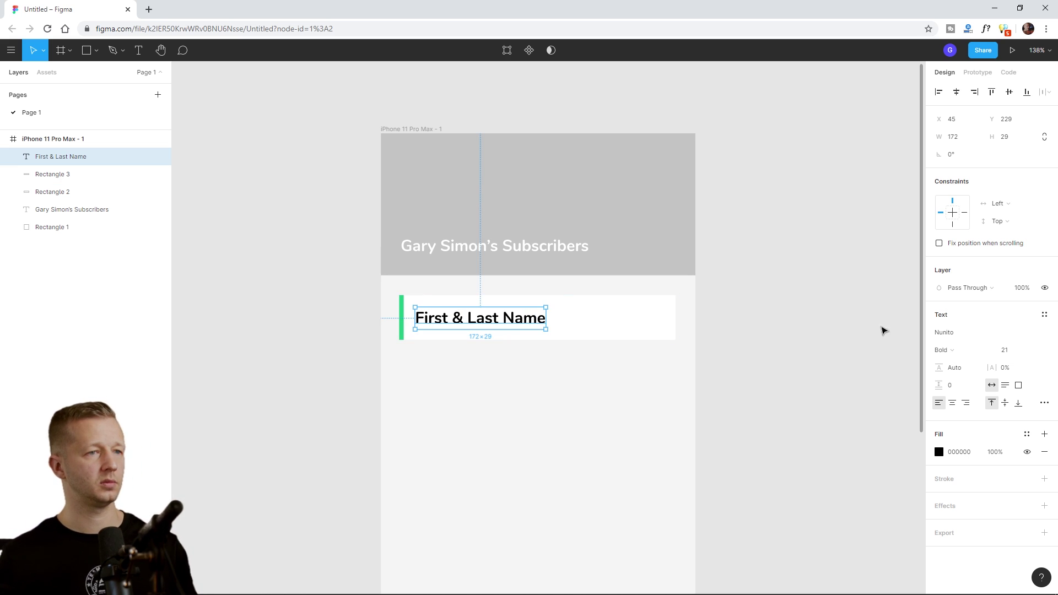
left_click(1018, 350)
type("15")
key("Return")
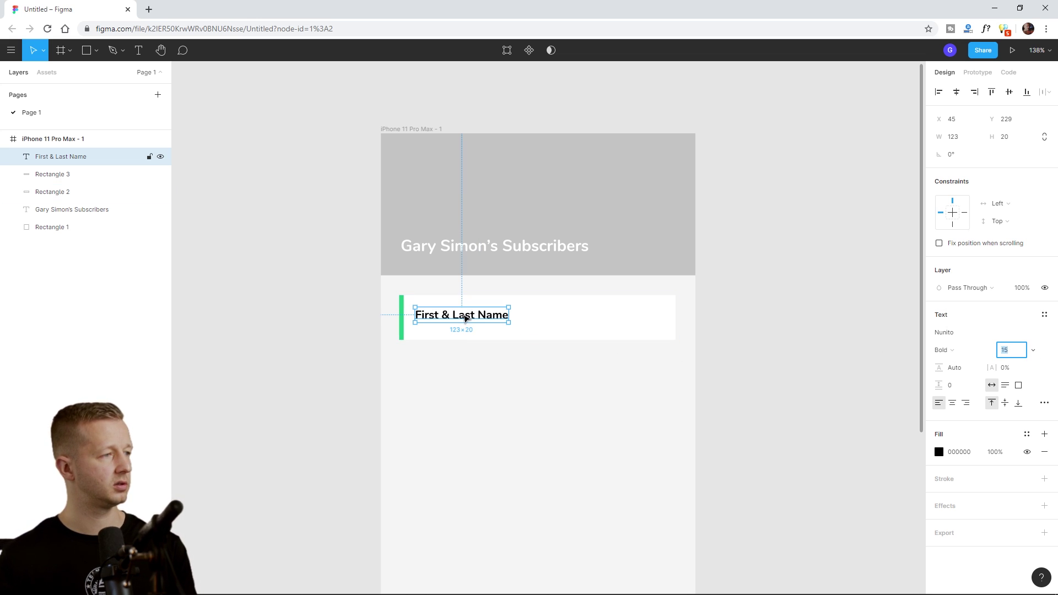
left_click_drag(468, 321, 471, 328)
Duplicate the name text and change the copy to 'Email Address'
key("ctrl+d")
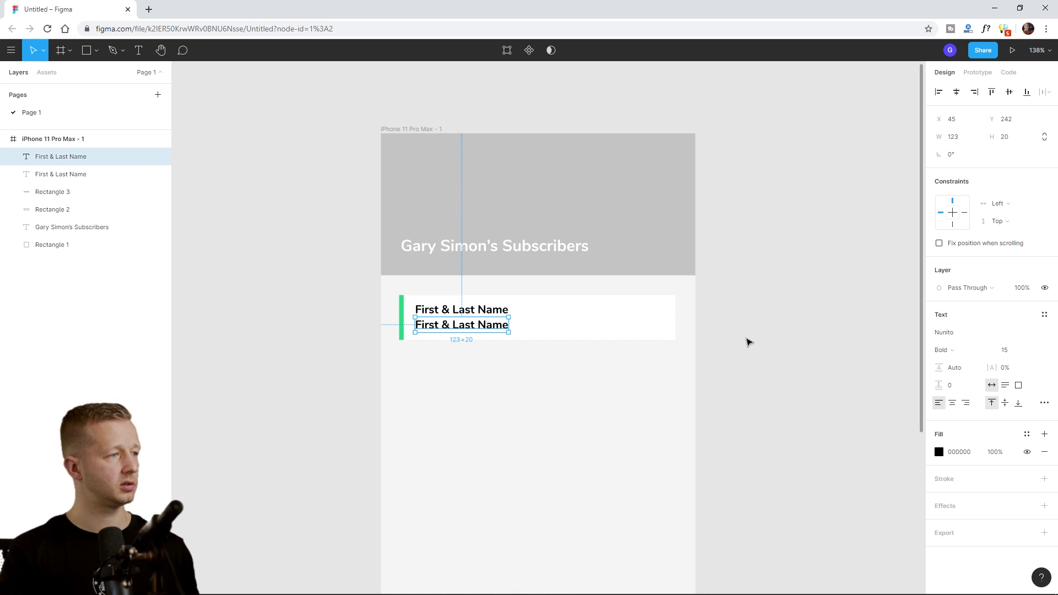
double_click(491, 330)
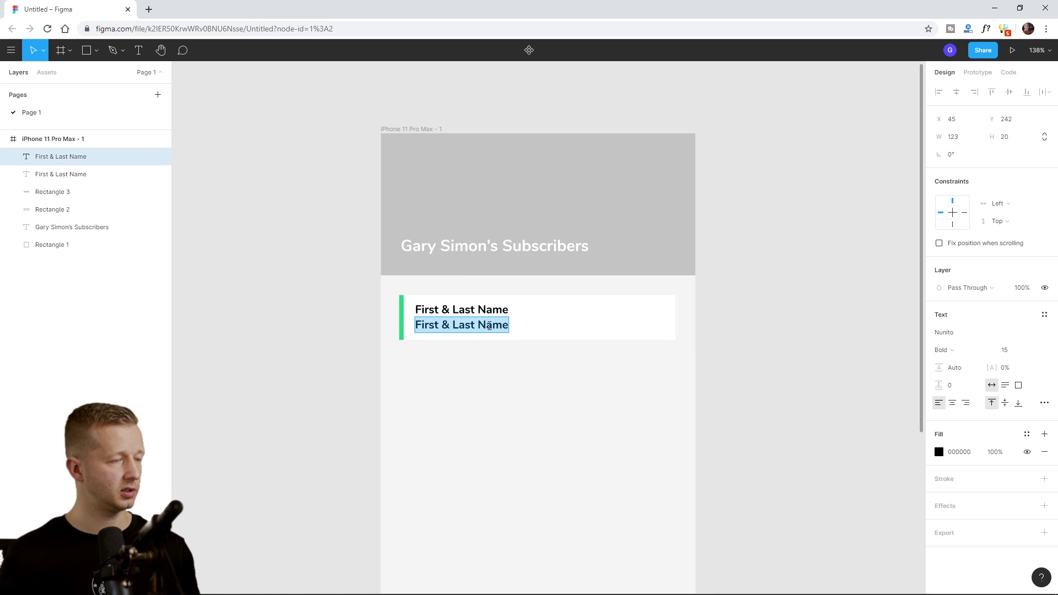
type("Email ADd")
key("BackSpace")
key("BackSpace")
type("d")
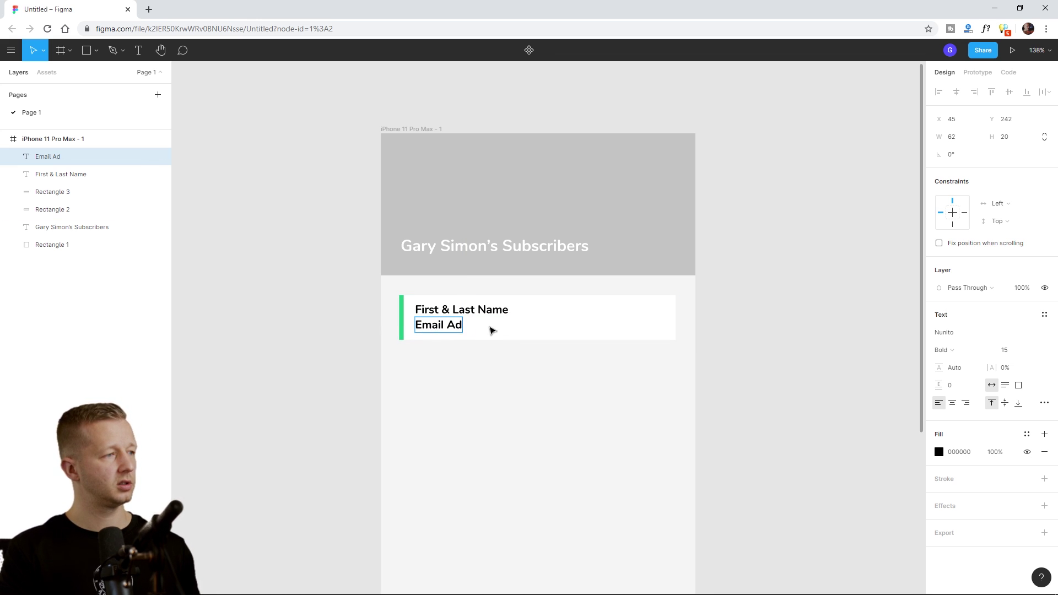
type("dress")
key("Escape")
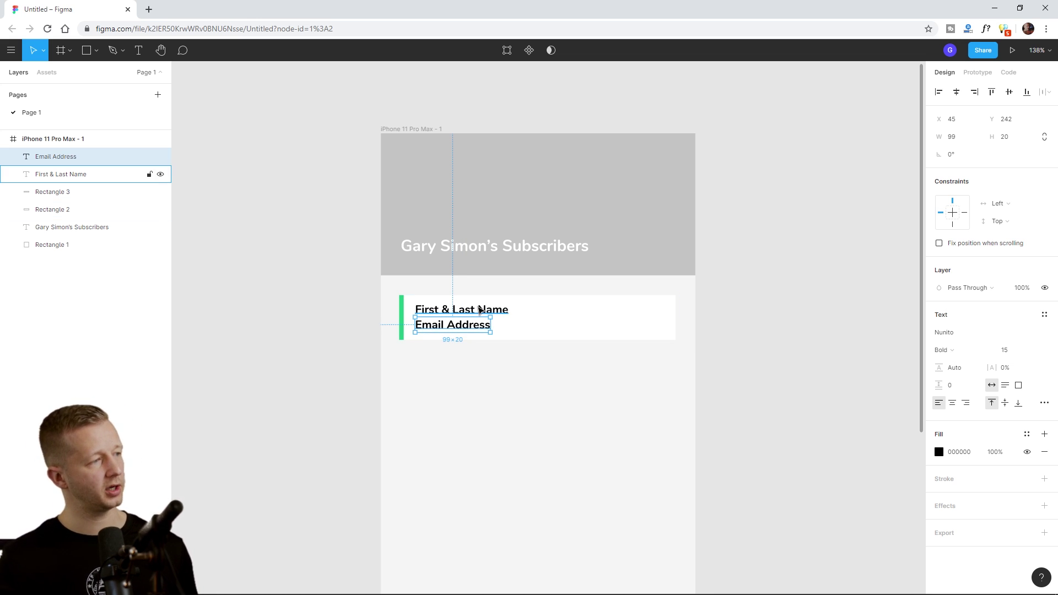
Make the Email Address text regular weight at size 13
left_click(480, 310)
left_click(473, 324)
left_click(487, 364)
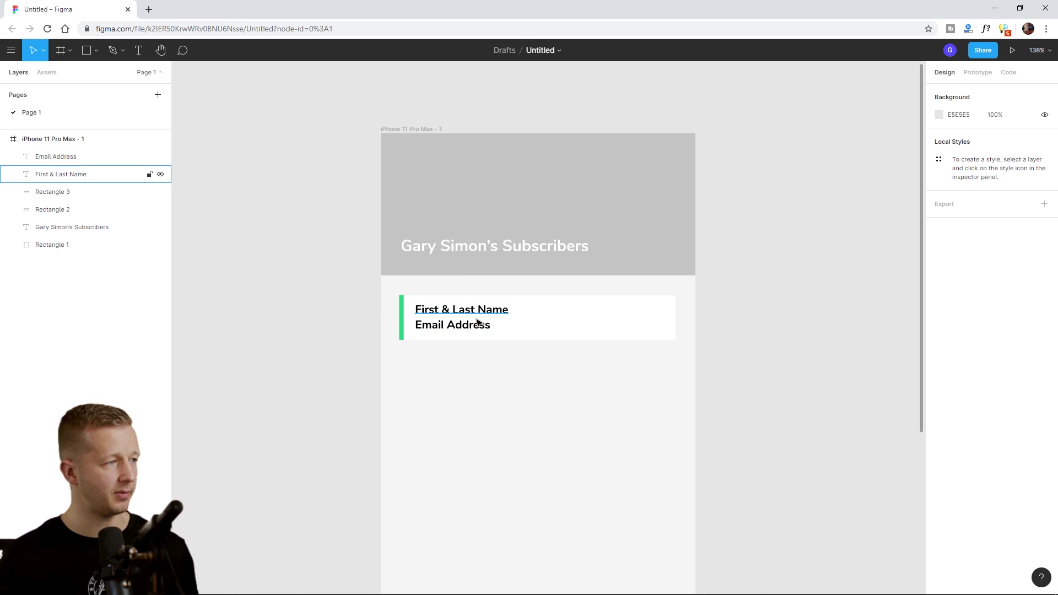
left_click(478, 324)
left_click(991, 351)
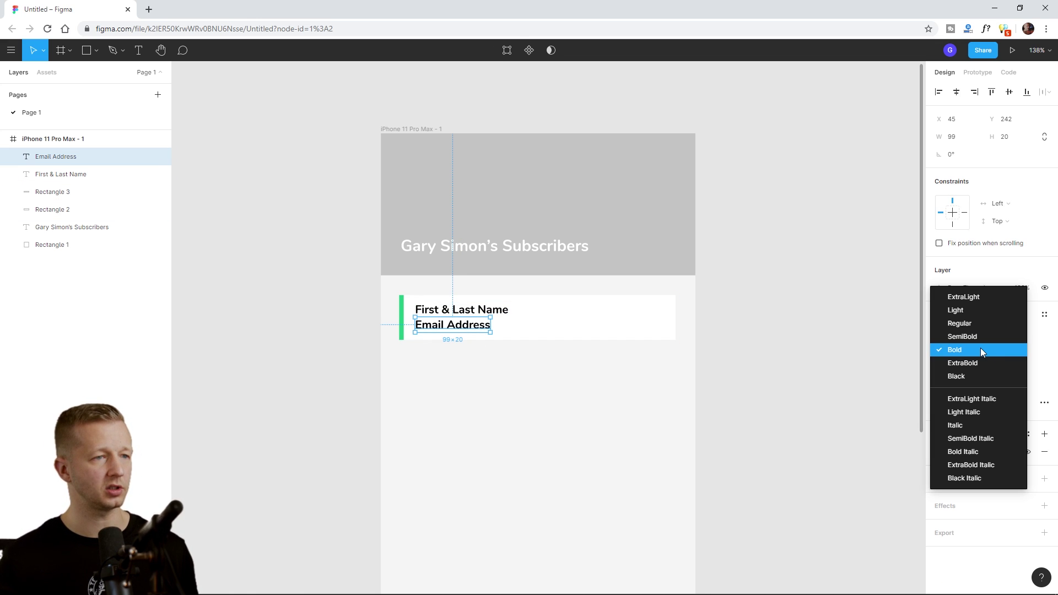
left_click(965, 323)
left_click(1009, 351)
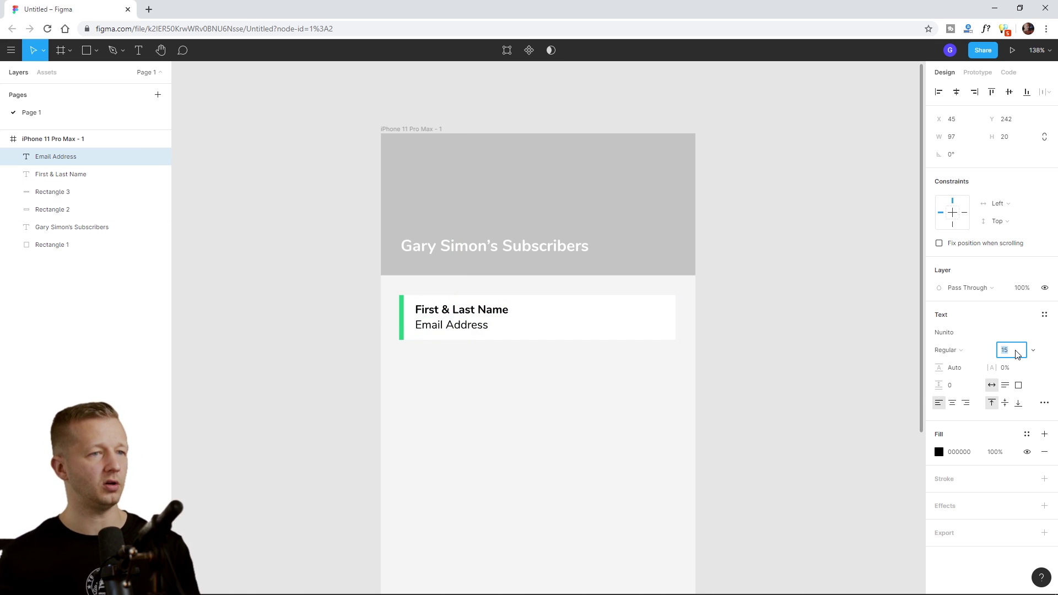
type("13")
key("Return")
left_click(437, 340)
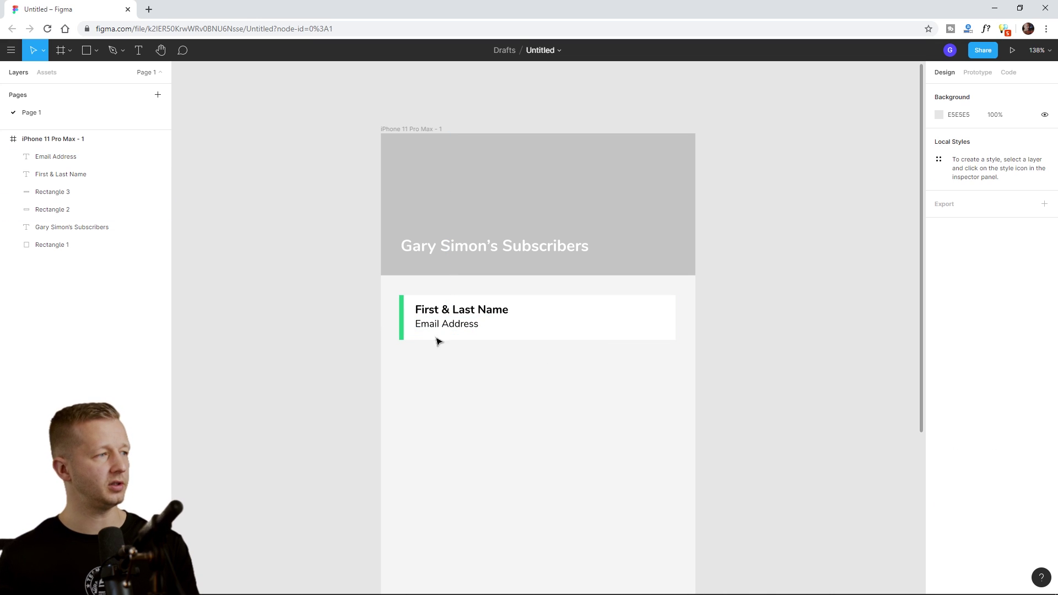
Make the card 81 high and set the name to size 17, widened onto one line
left_click_drag(386, 294, 726, 369)
left_click_drag(541, 343, 541, 359)
left_click(459, 316)
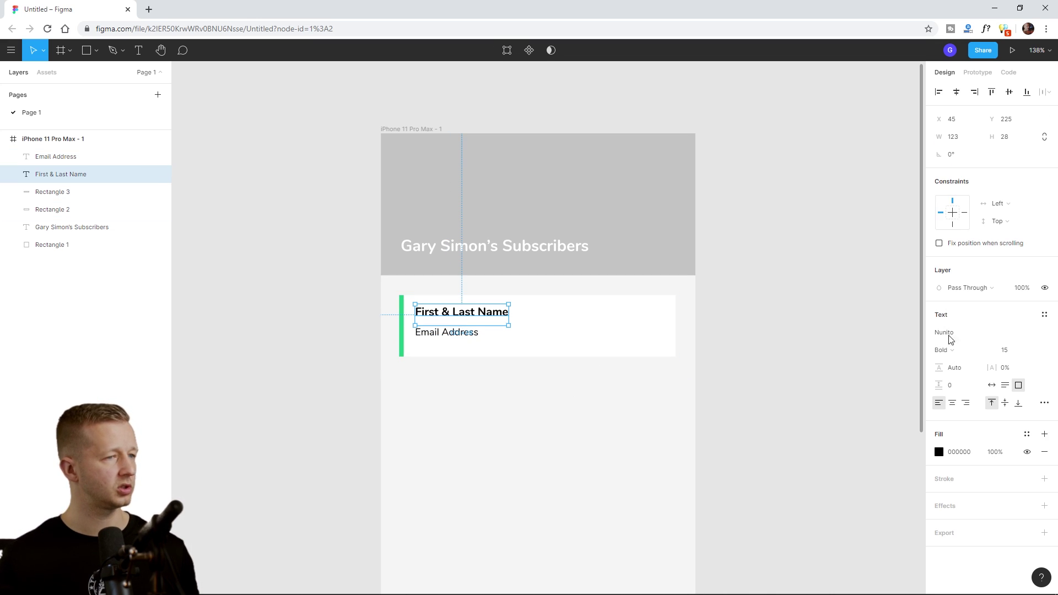
left_click(1004, 351)
type("16")
key("Return")
key("Up")
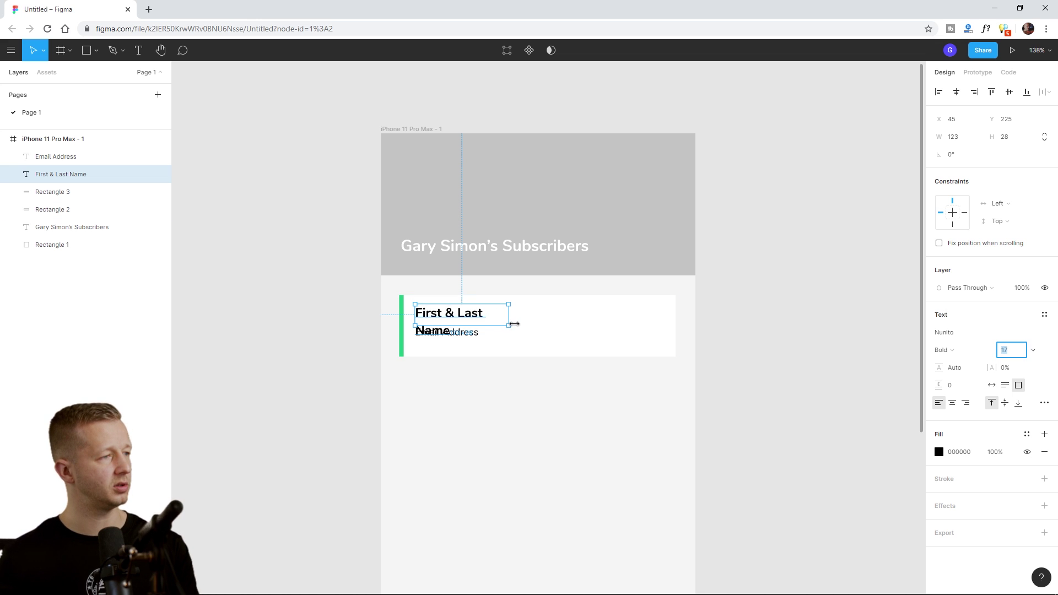
left_click_drag(509, 325, 662, 325)
left_click(510, 367)
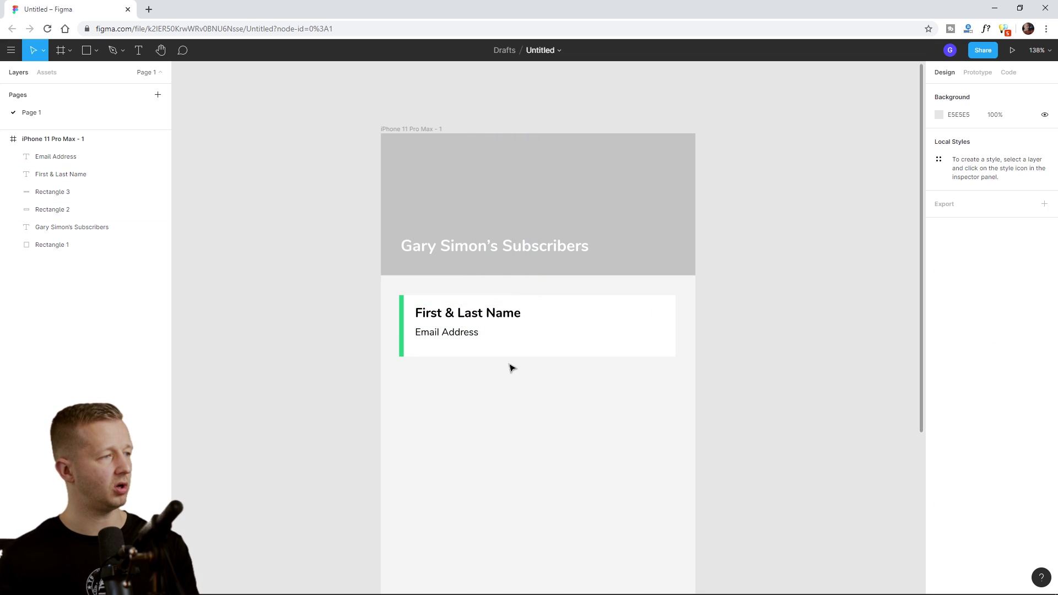
Change the Email Address text fill to grey
left_click(463, 340)
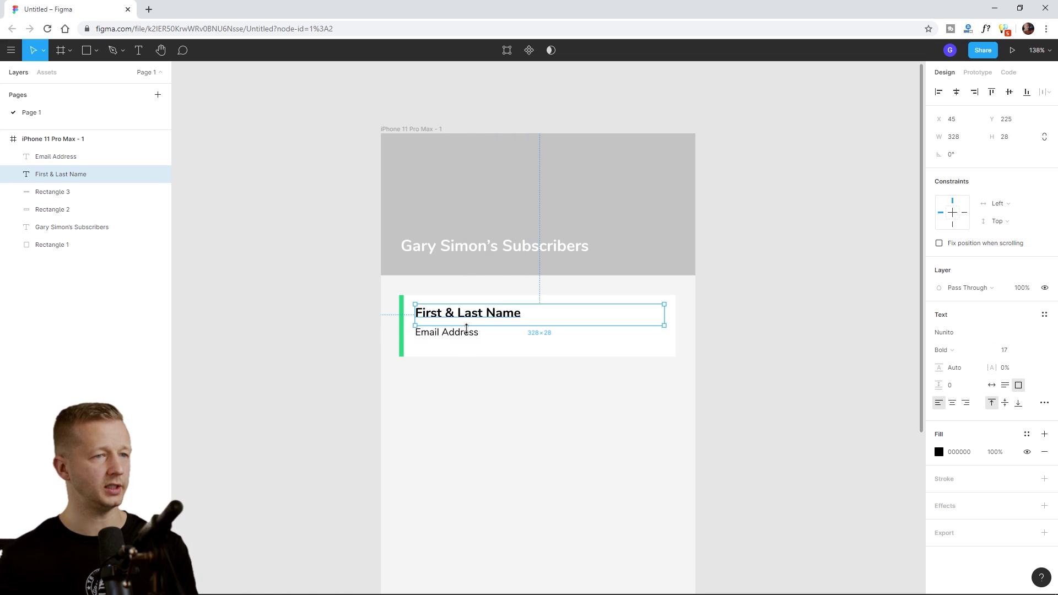
left_click(939, 452)
left_click(794, 381)
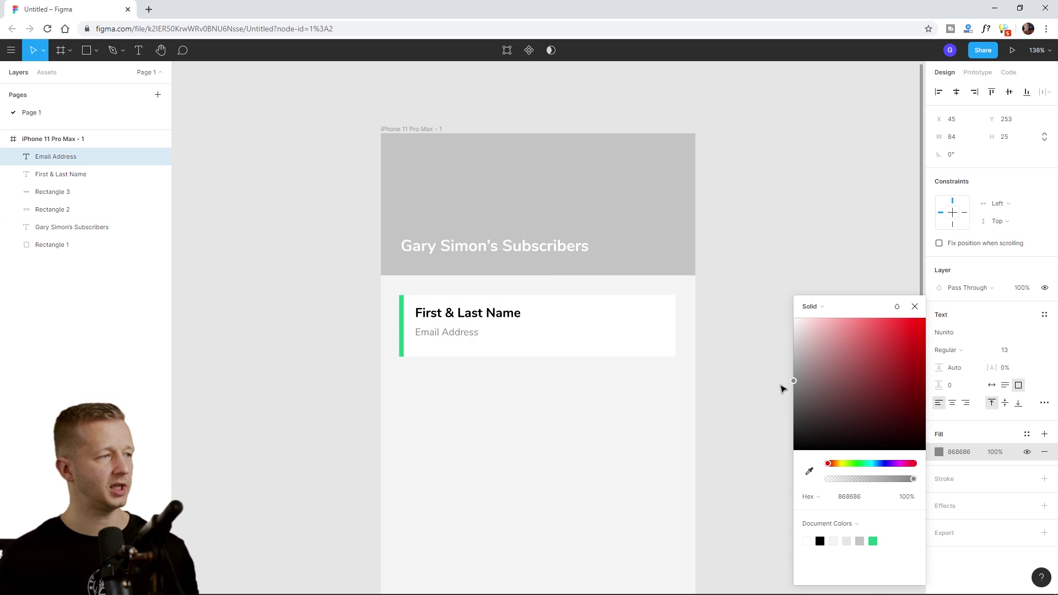
left_click(666, 397)
Shorten the white card and its green accent bar together
left_click(441, 320)
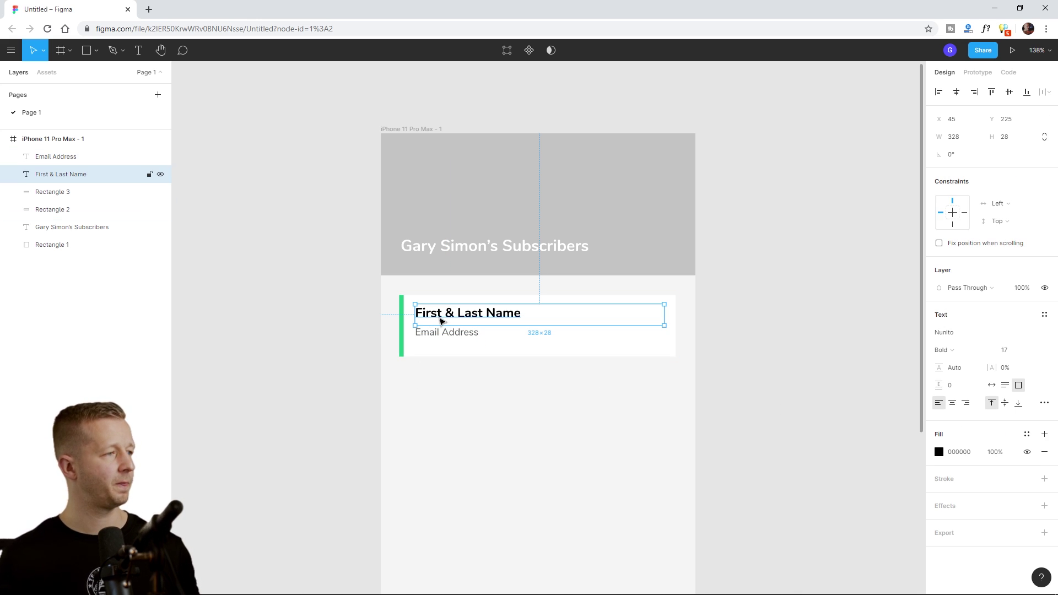
left_click(430, 333)
left_click(504, 353)
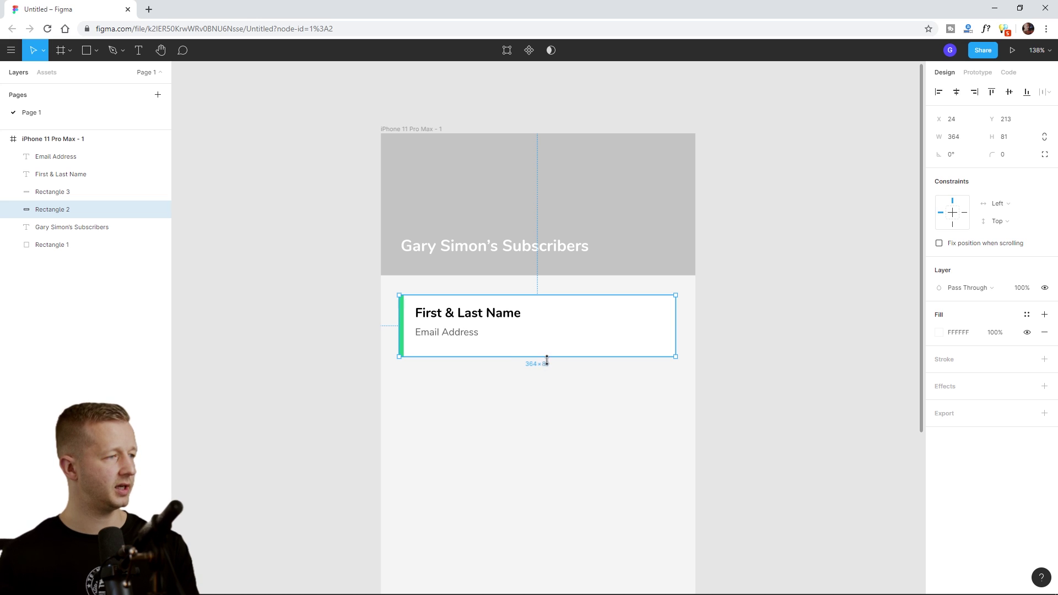
left_click_drag(547, 360, 549, 346)
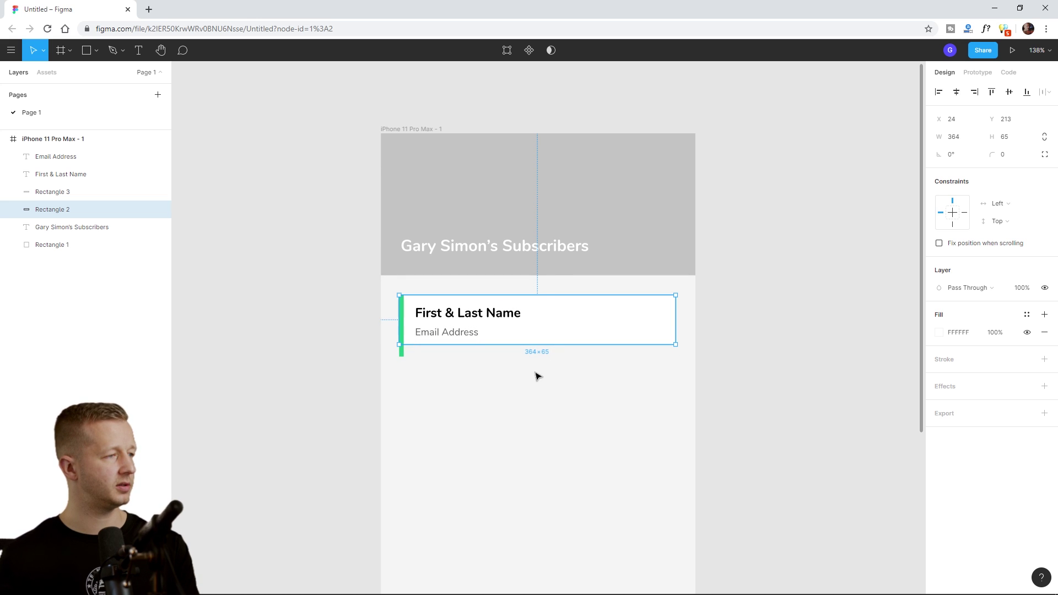
left_click(389, 367)
key("ctrl+z")
key("ctrl+z")
left_click_drag(430, 369, 398, 349)
left_click_drag(532, 359, 544, 350)
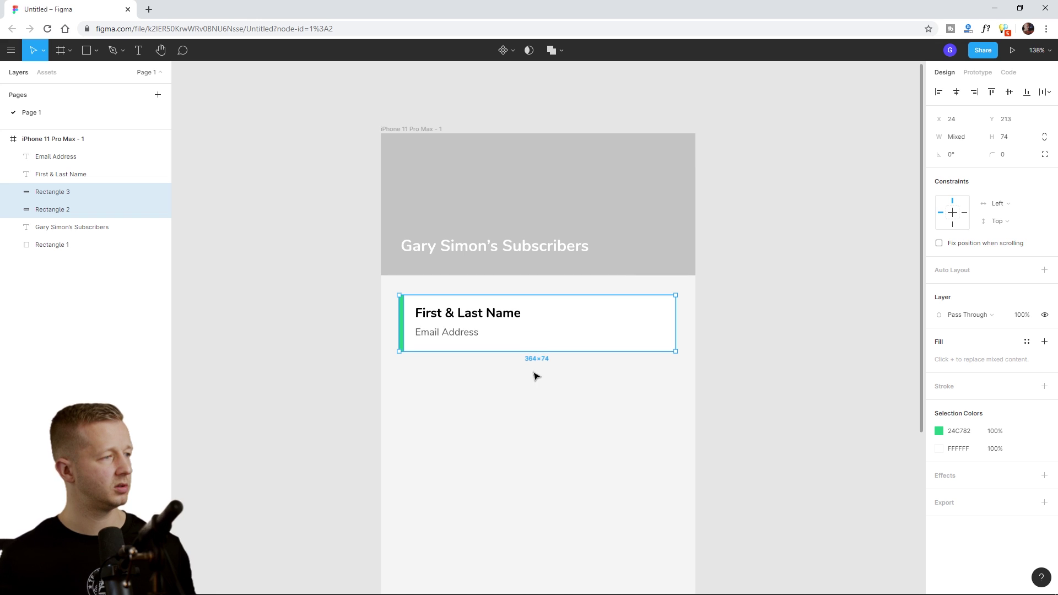
Move the First & Last Name text down about 11 px, just above the email
left_click(456, 320)
left_click_drag(455, 319, 450, 326)
left_click(466, 368)
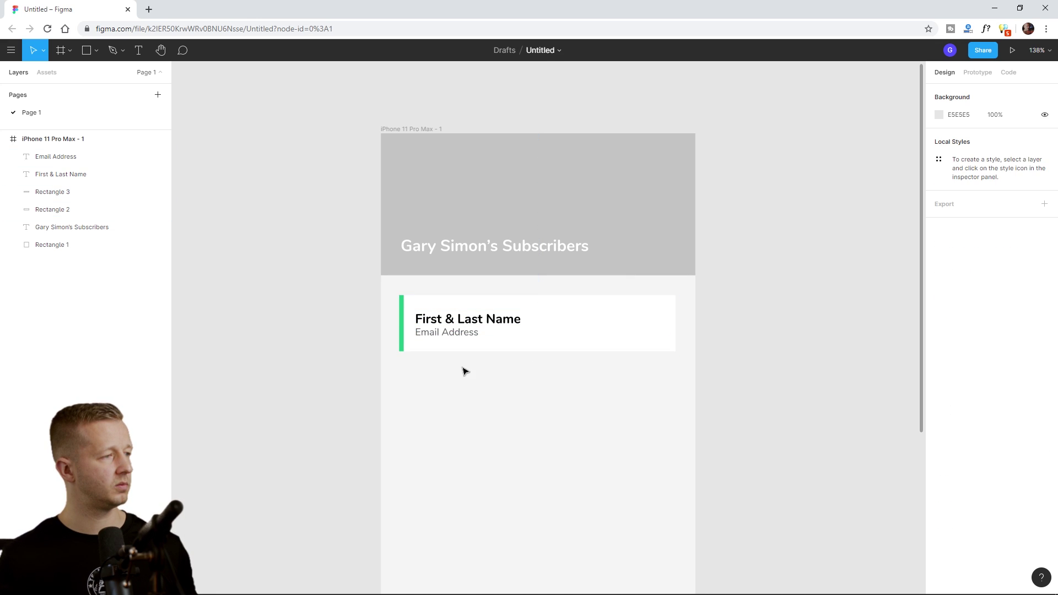
left_click(453, 332)
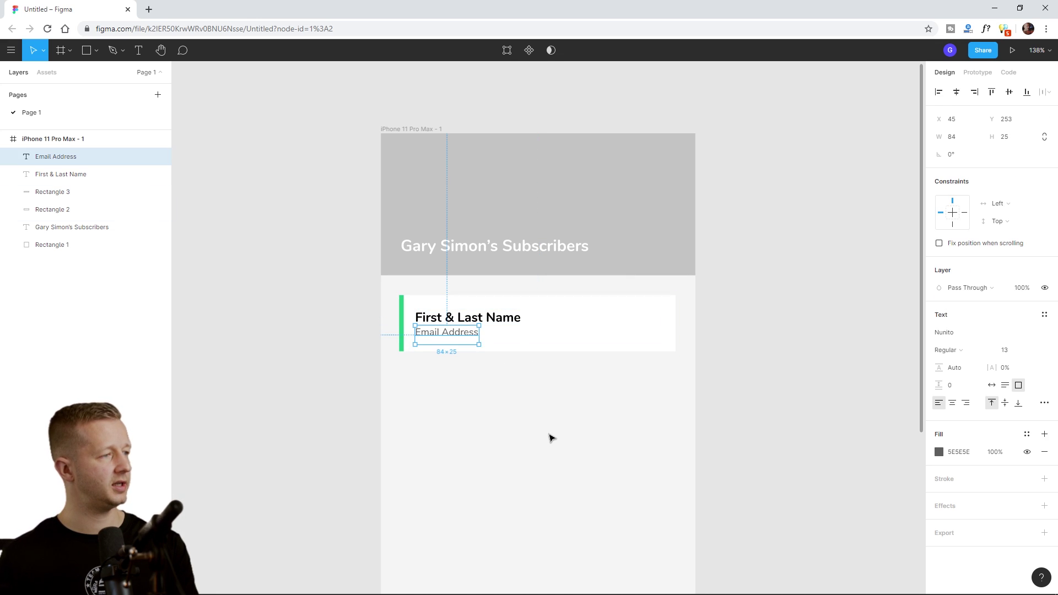
left_click(633, 479)
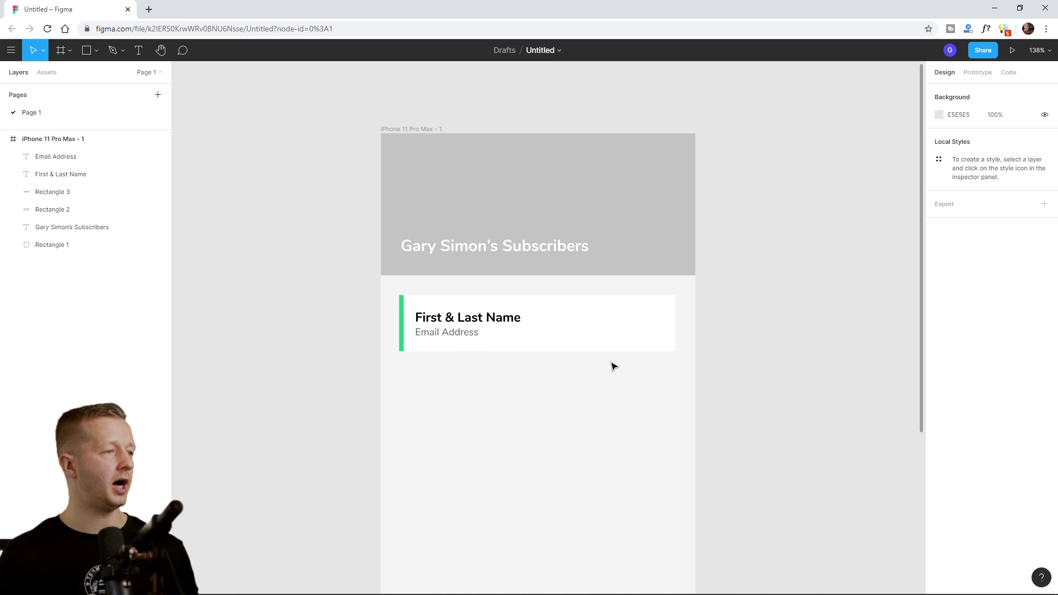
Give the white card rectangle a drop shadow at 16% opacity and no border
left_click(634, 321)
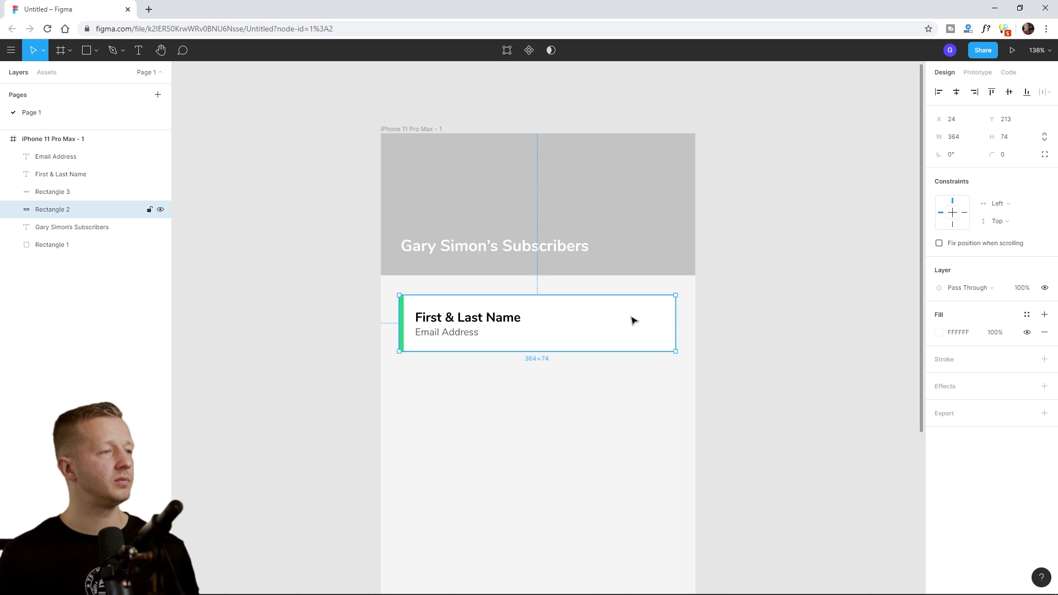
left_click(965, 365)
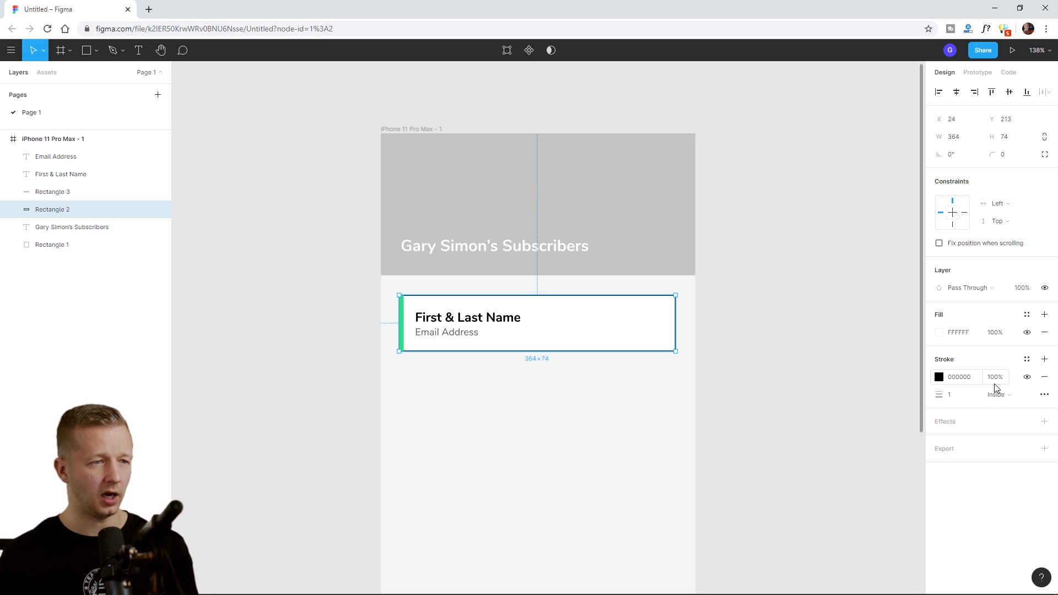
left_click(1045, 377)
left_click(957, 392)
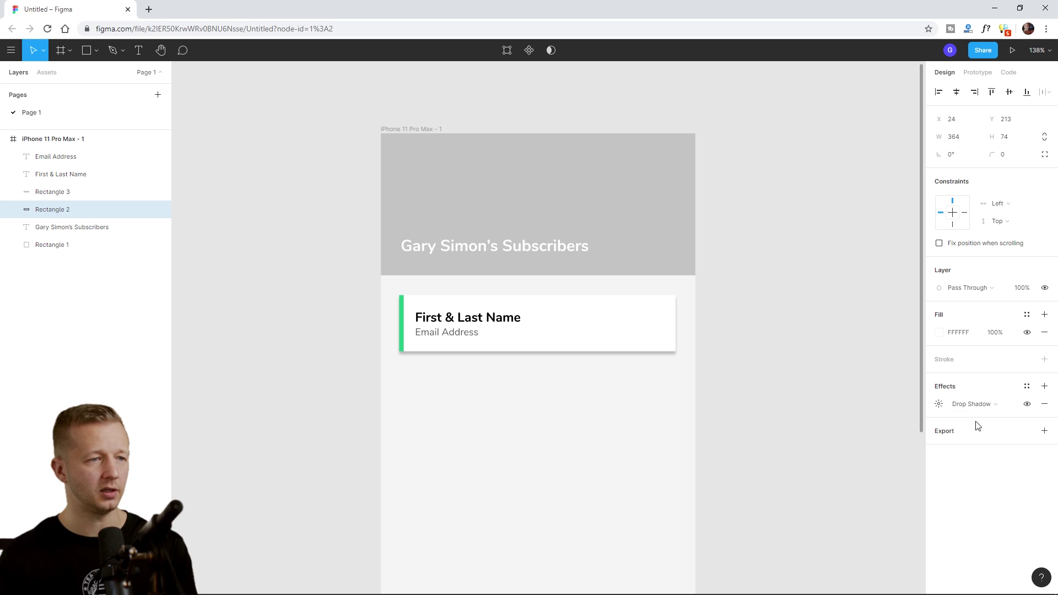
left_click(940, 406)
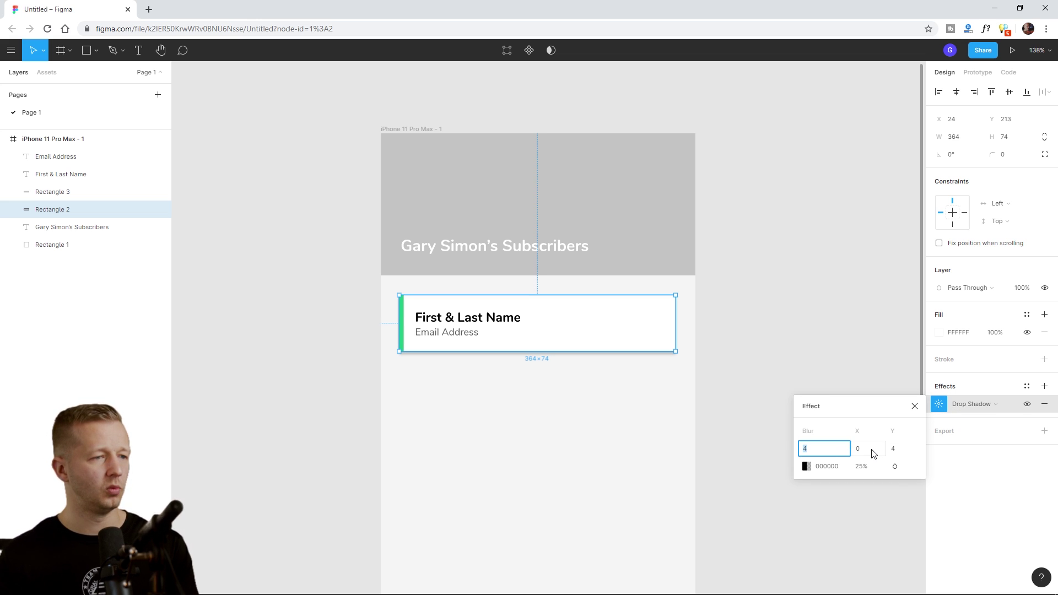
left_click(863, 466)
type("16")
key("Return")
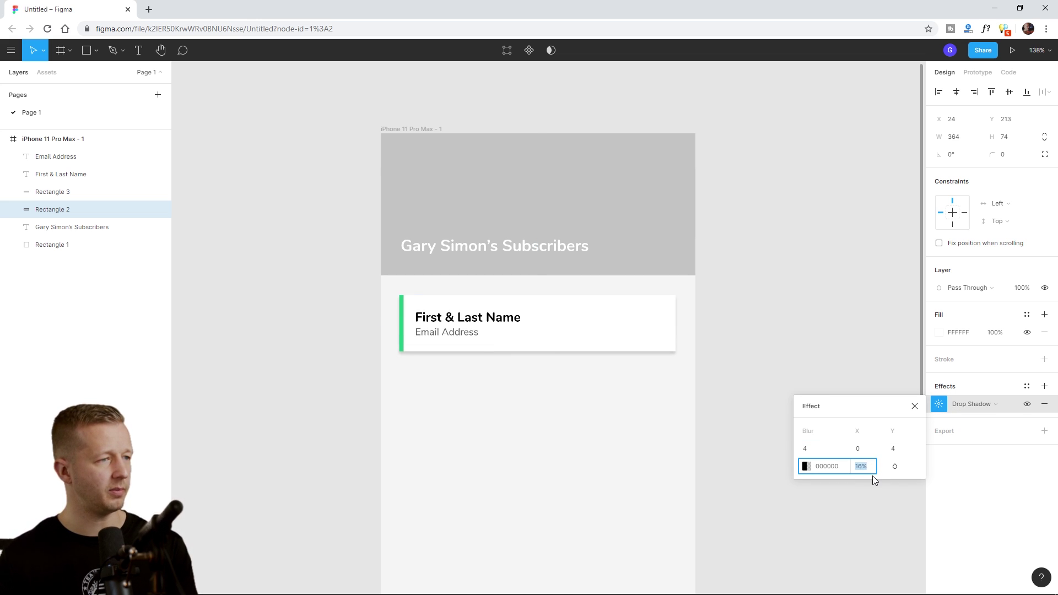
left_click(737, 419)
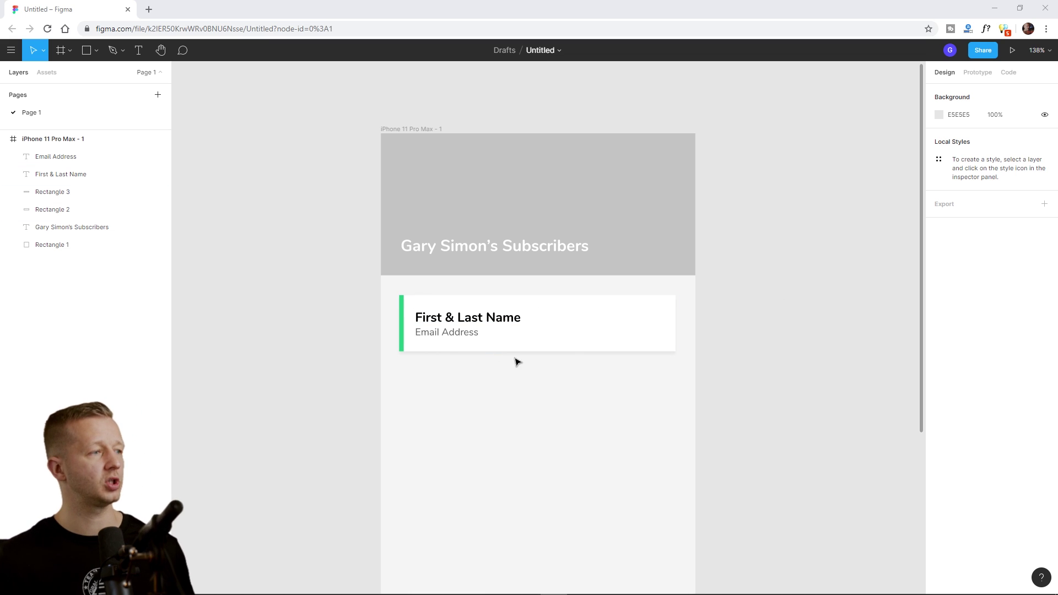
Draw a 414×187 frame over the grey header rectangle and its title
left_click(505, 394)
left_click(389, 272)
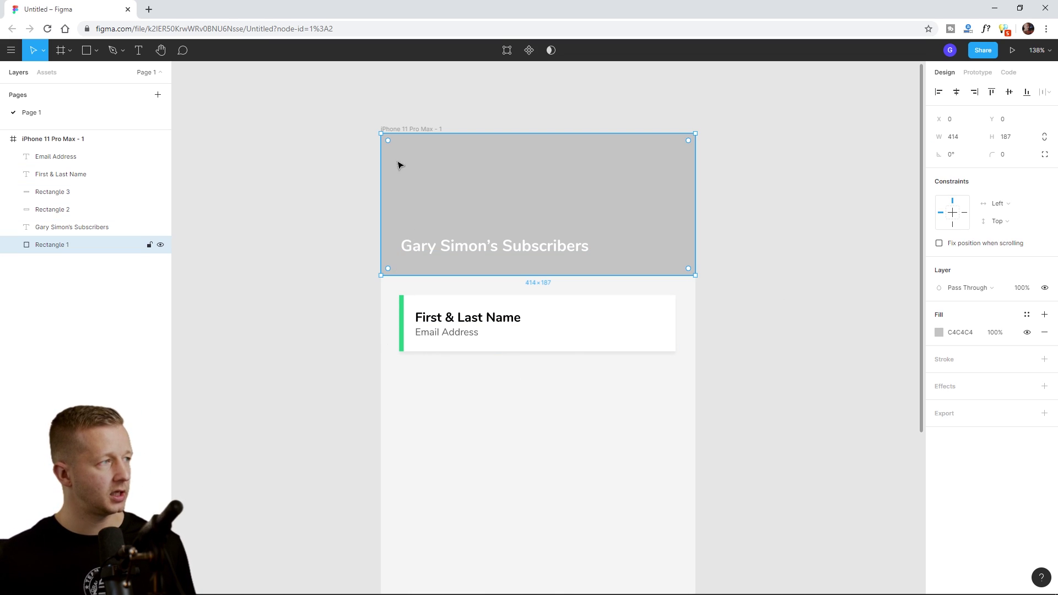
left_click(359, 140)
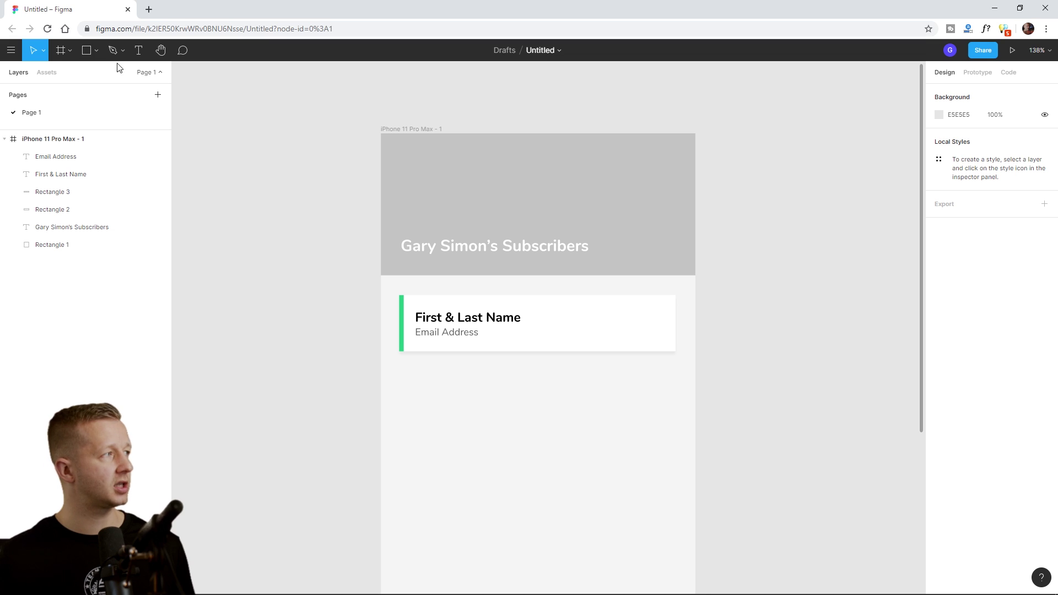
left_click(61, 52)
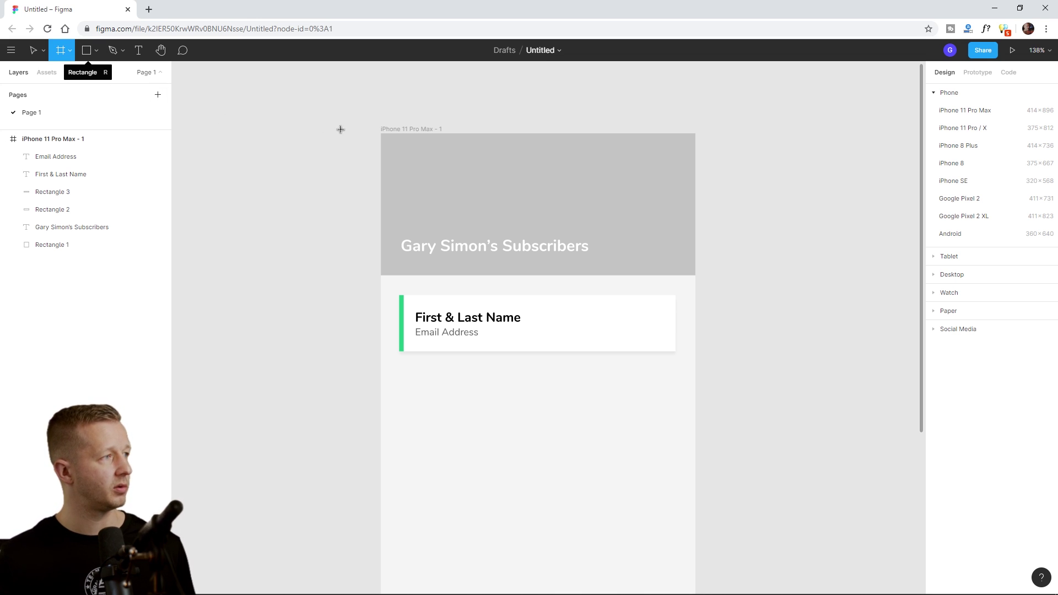
left_click_drag(383, 137, 694, 276)
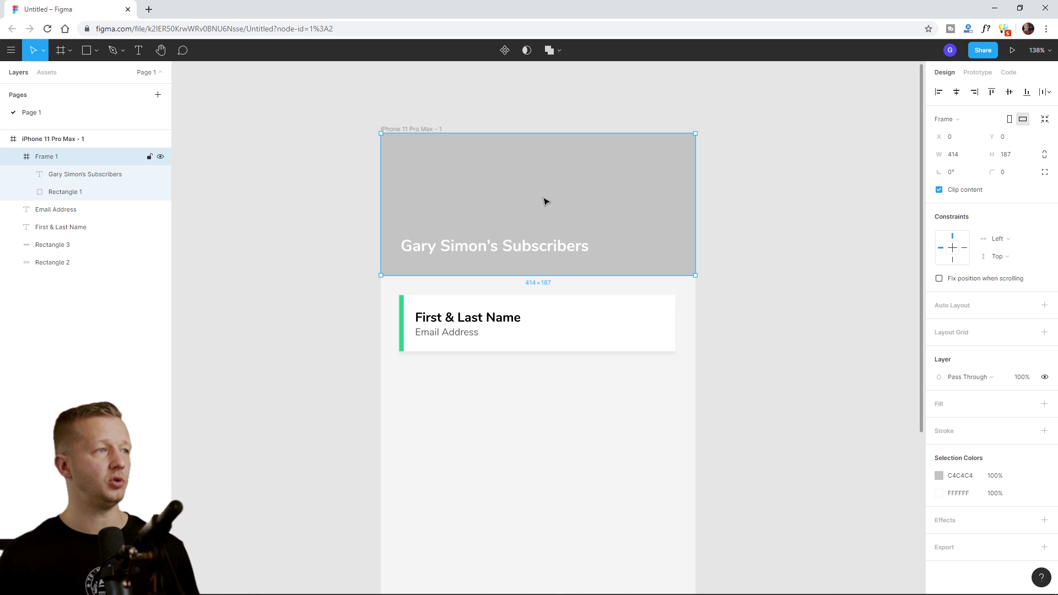
Draw a 414×109 frame around the card's rectangles, name and email below the header
left_click(785, 227)
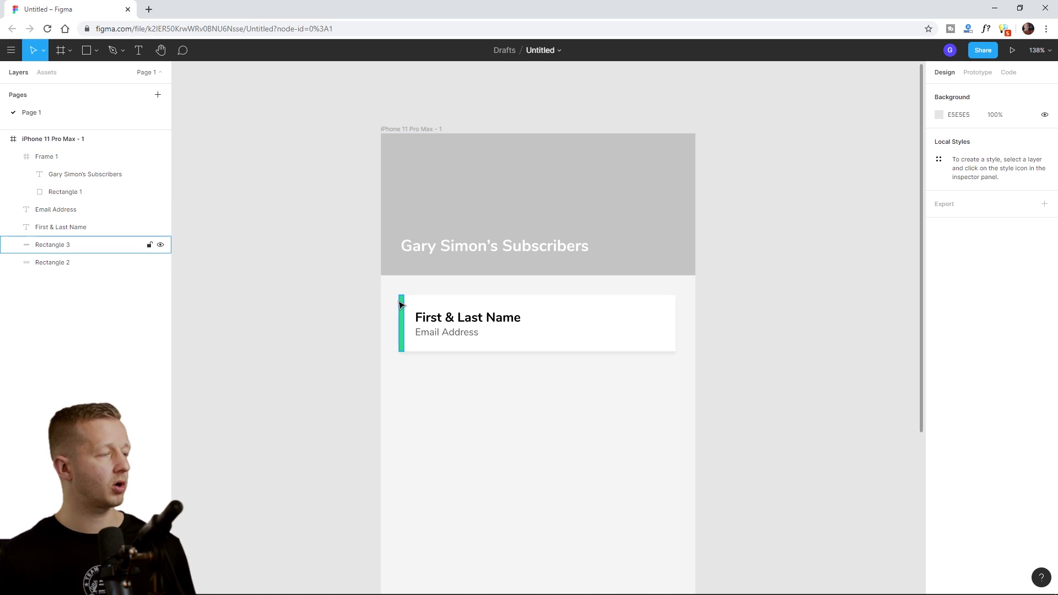
left_click_drag(353, 297, 658, 389)
left_click(690, 406)
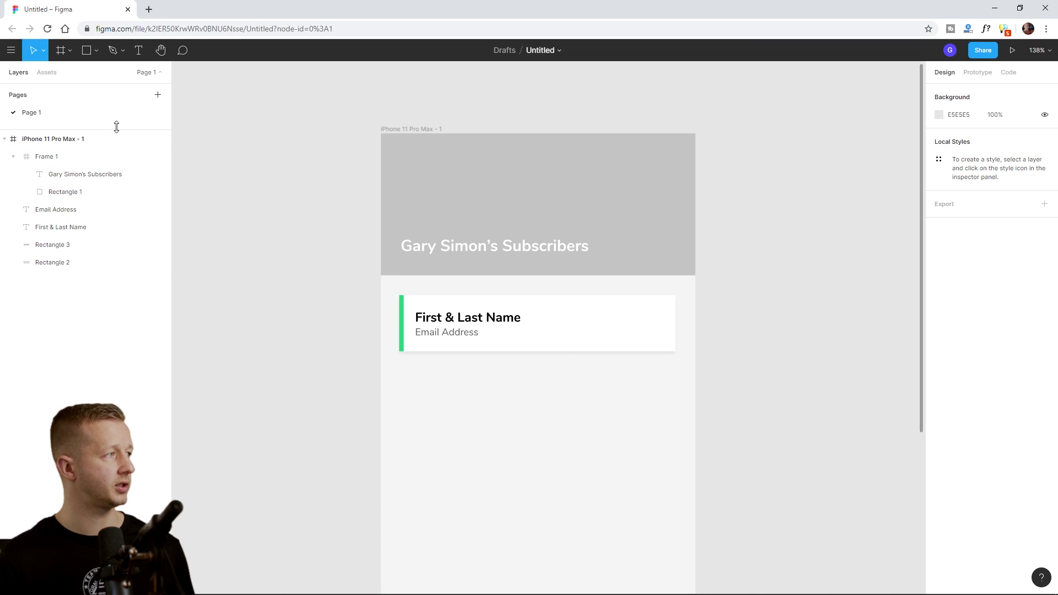
left_click(59, 53)
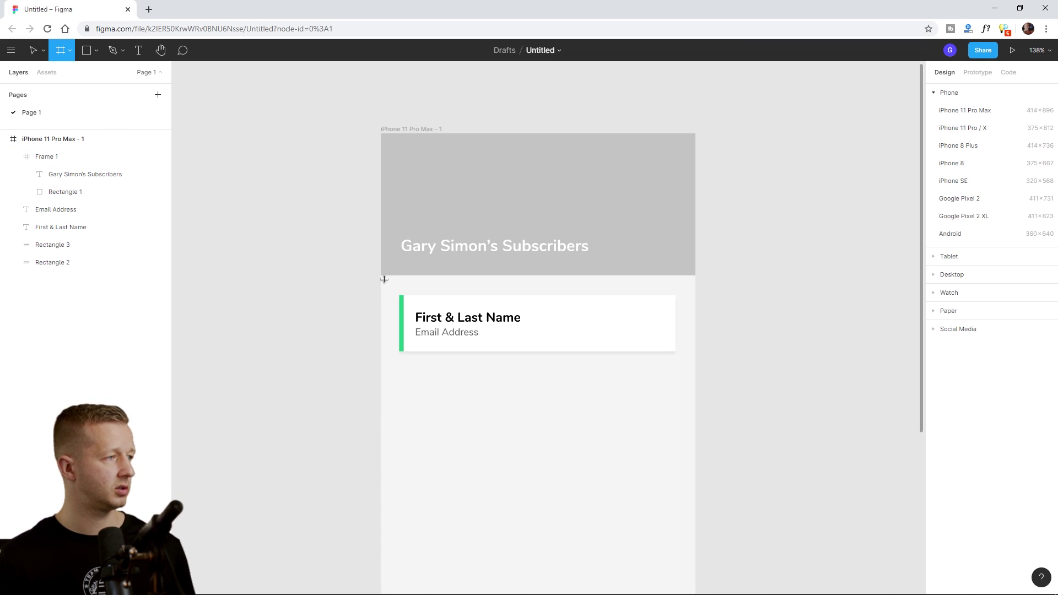
left_click_drag(383, 280, 696, 359)
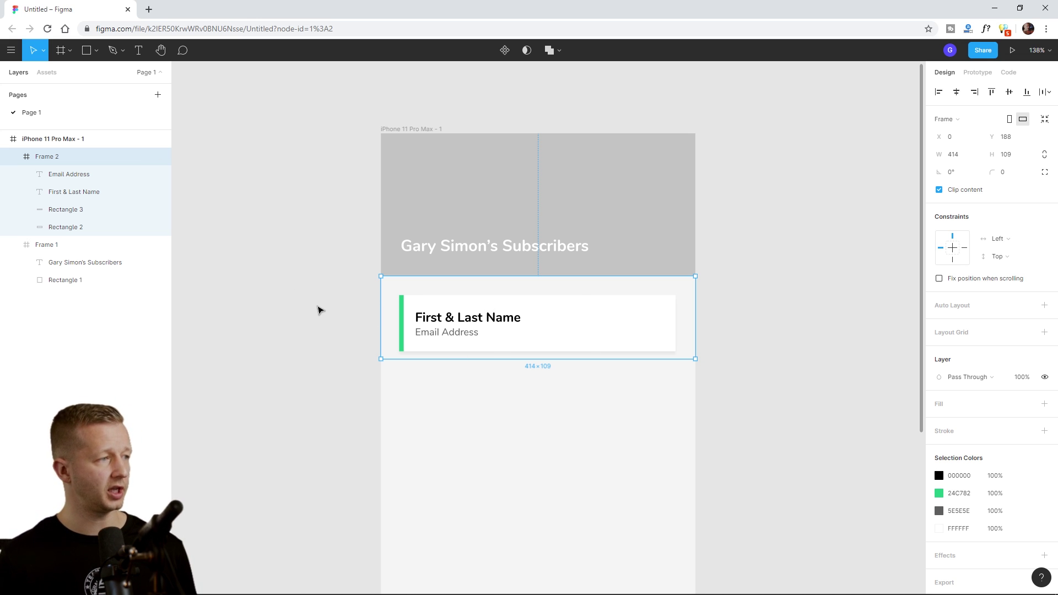
Extend Frame 2 to sit flush under the header at 0,187, 414×110, and keep it selected
left_click(318, 309)
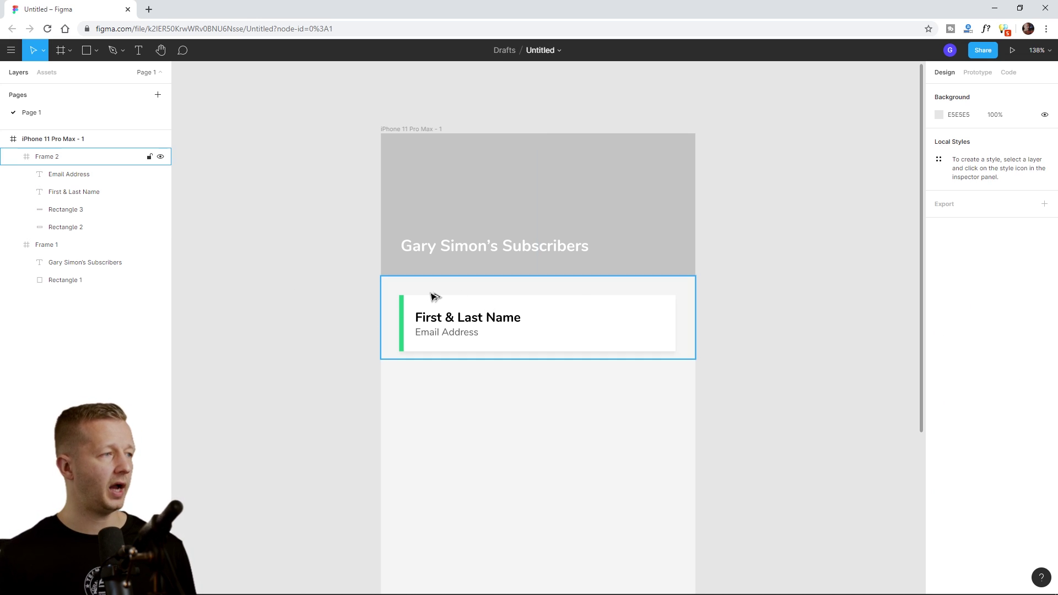
scroll(432, 297, "up", 1)
scroll(433, 297, "up", 5)
left_click(402, 249)
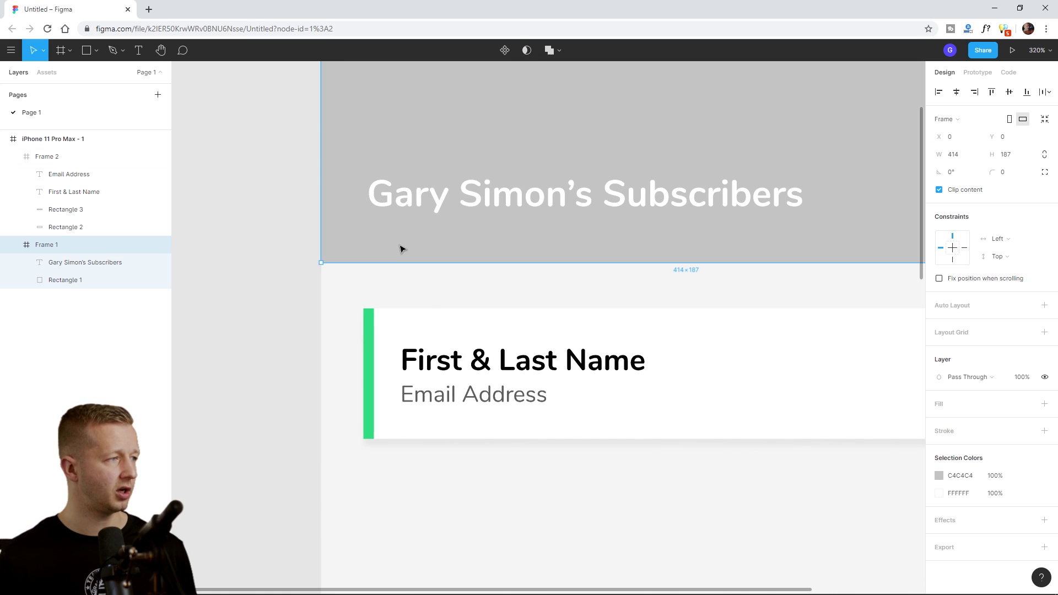
left_click(401, 278)
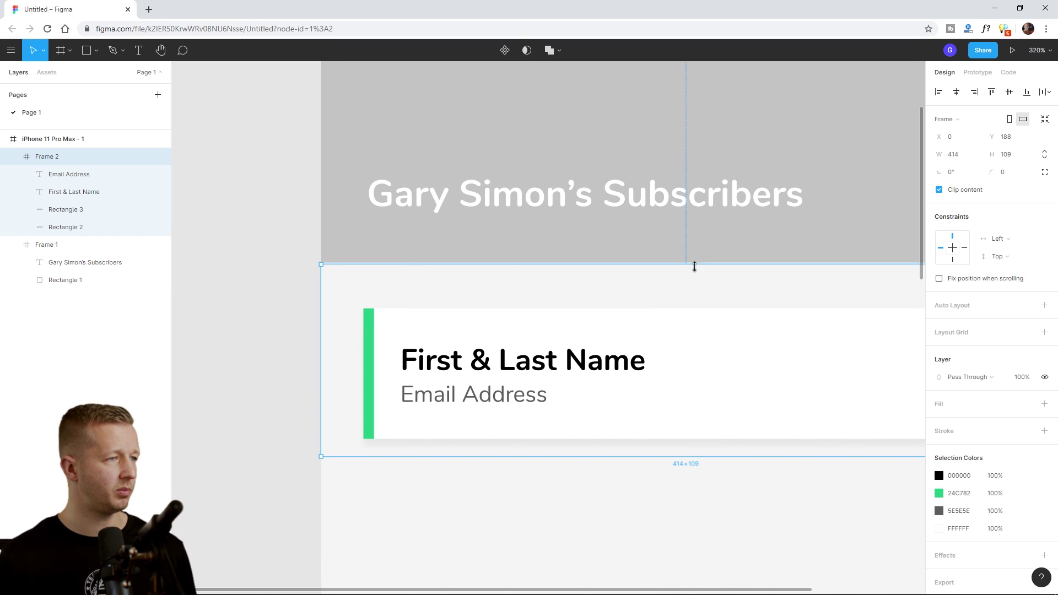
left_click_drag(697, 266, 699, 266)
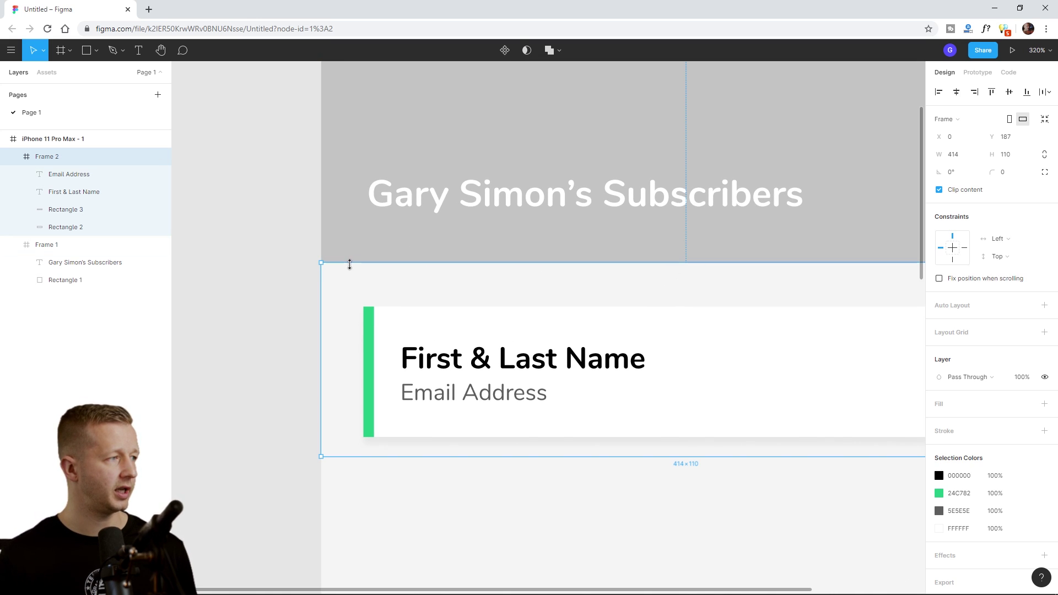
left_click(284, 242)
scroll(293, 298, "down", 5)
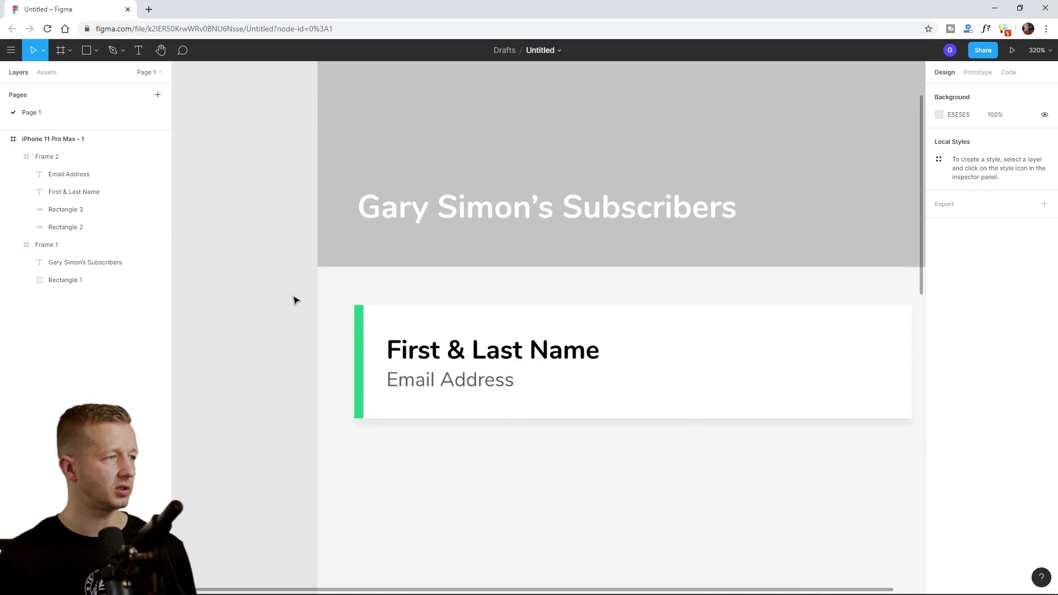
scroll(359, 286, "left", 3)
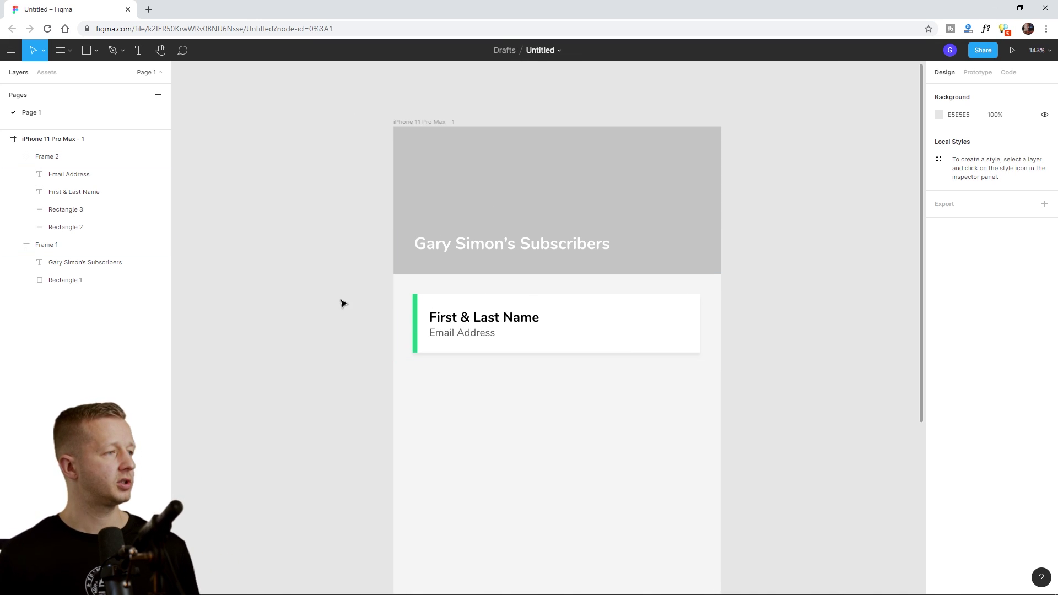
left_click(397, 309)
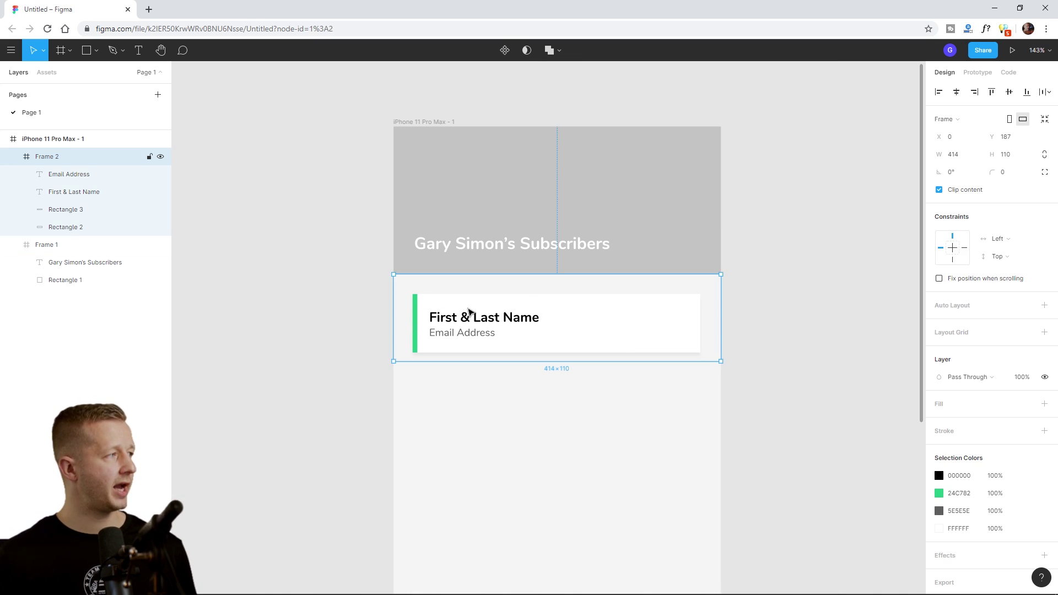
left_click(52, 245)
left_click(71, 156)
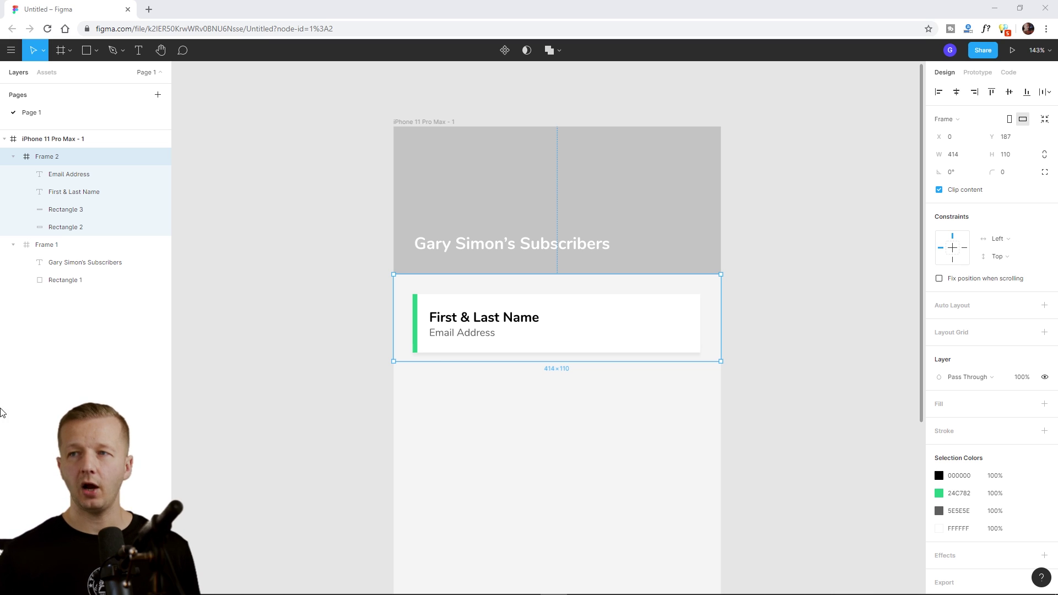
left_click(523, 318)
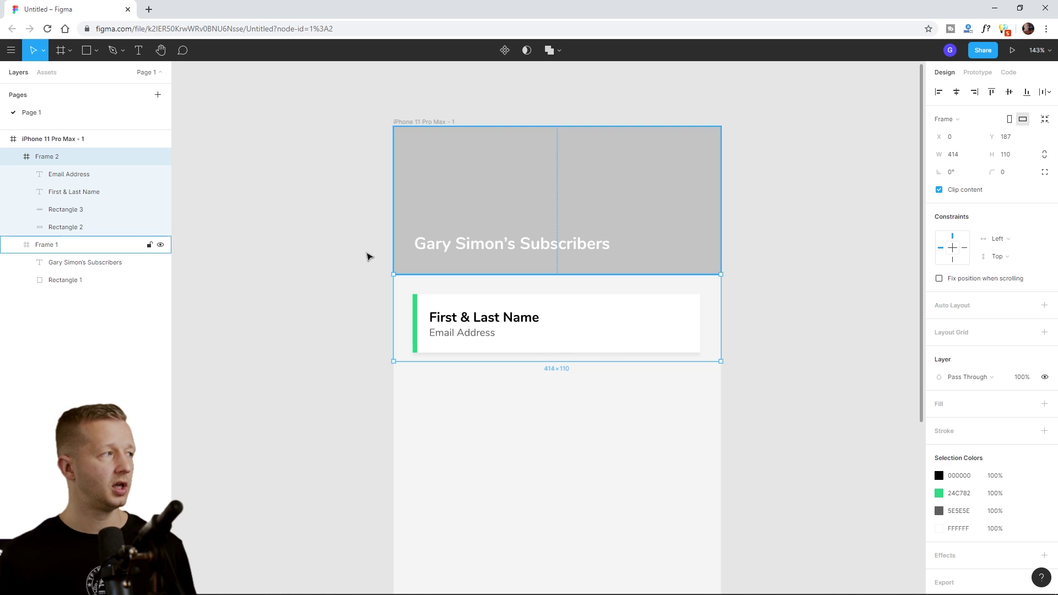
Rename the Frame 2 layer to '*list [container]'
double_click(54, 158)
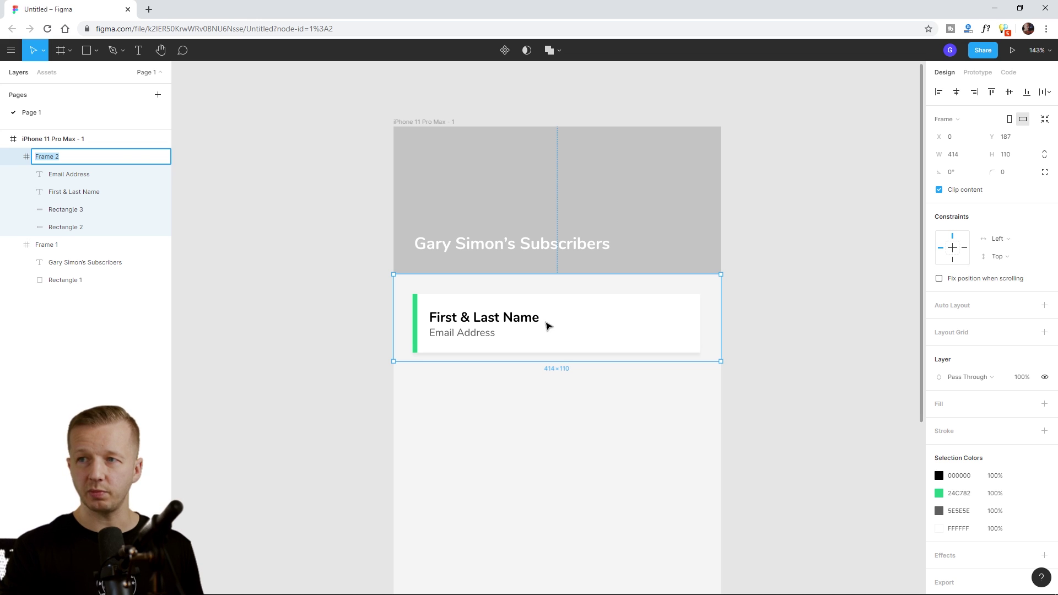
type("*")
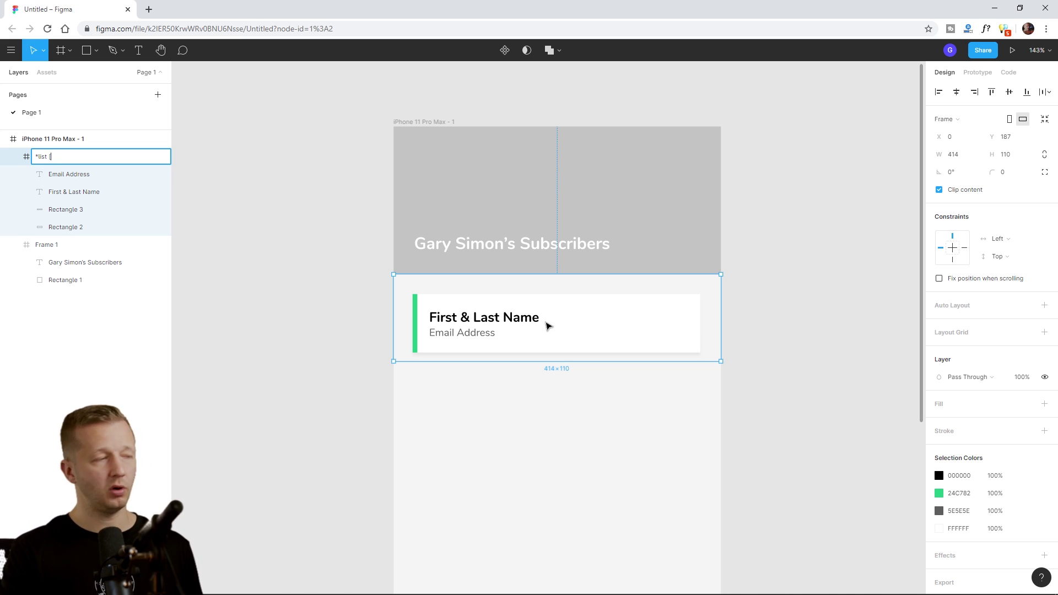
type("list [container]")
key("Return")
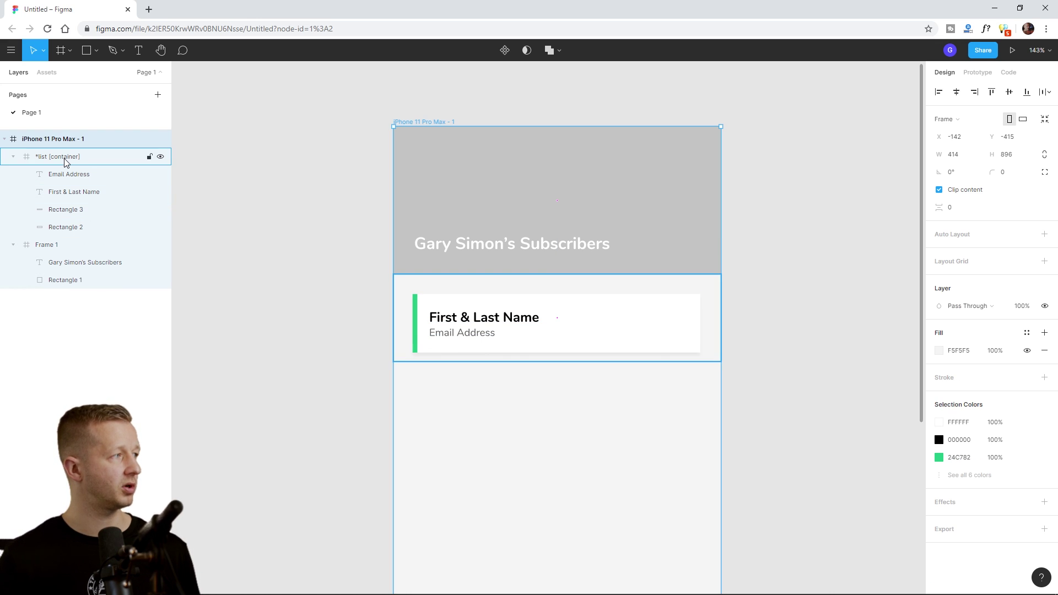
Review the container's child layers, then select the header frame Frame 1
left_click(90, 174)
left_click(90, 210)
left_click(87, 228)
left_click(86, 193)
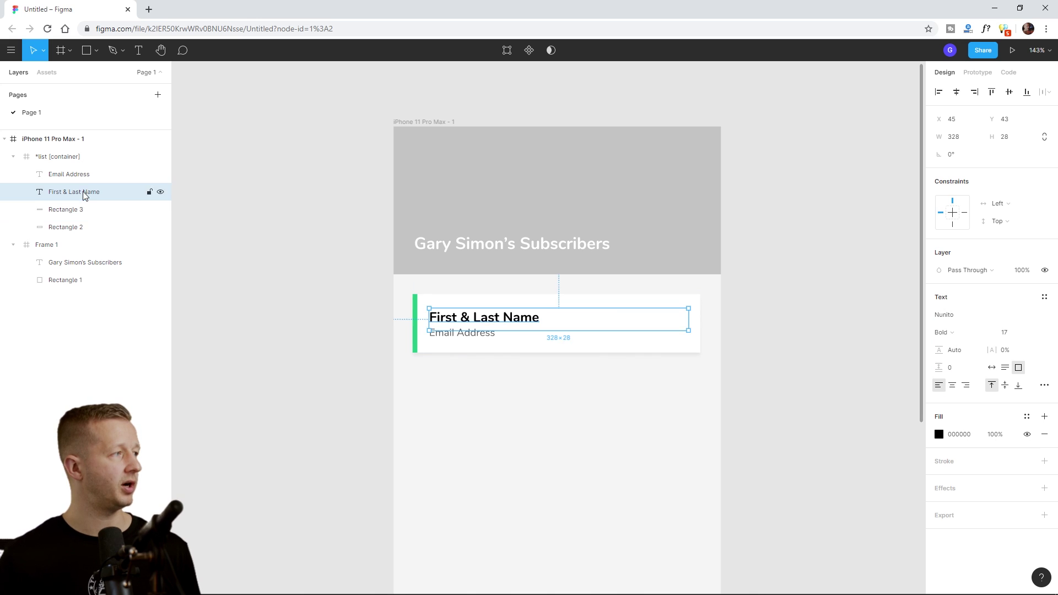
left_click(86, 174)
left_click(92, 209)
left_click(92, 228)
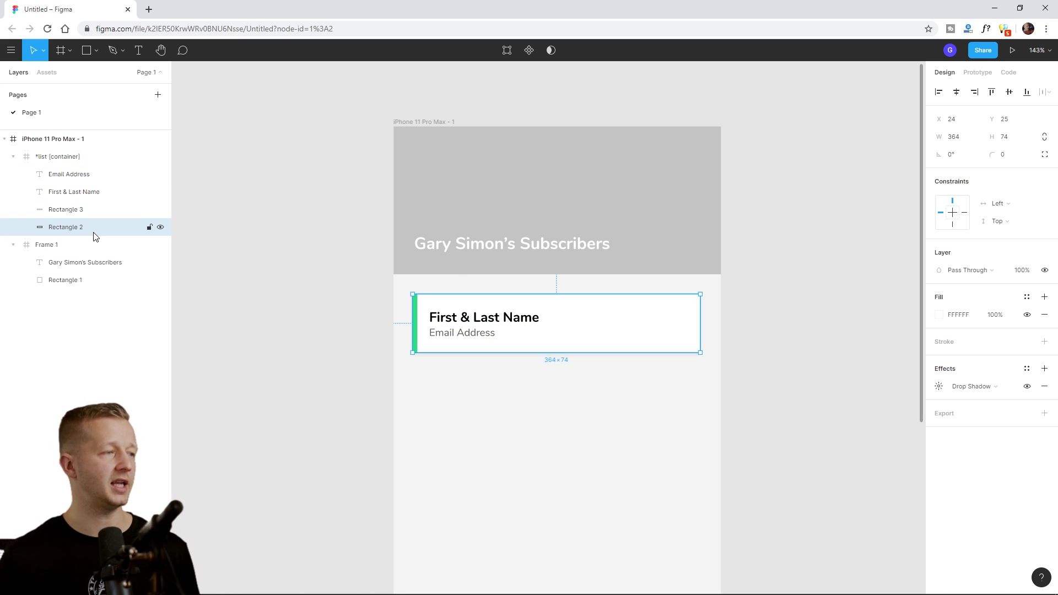
left_click(77, 181)
left_click(78, 193)
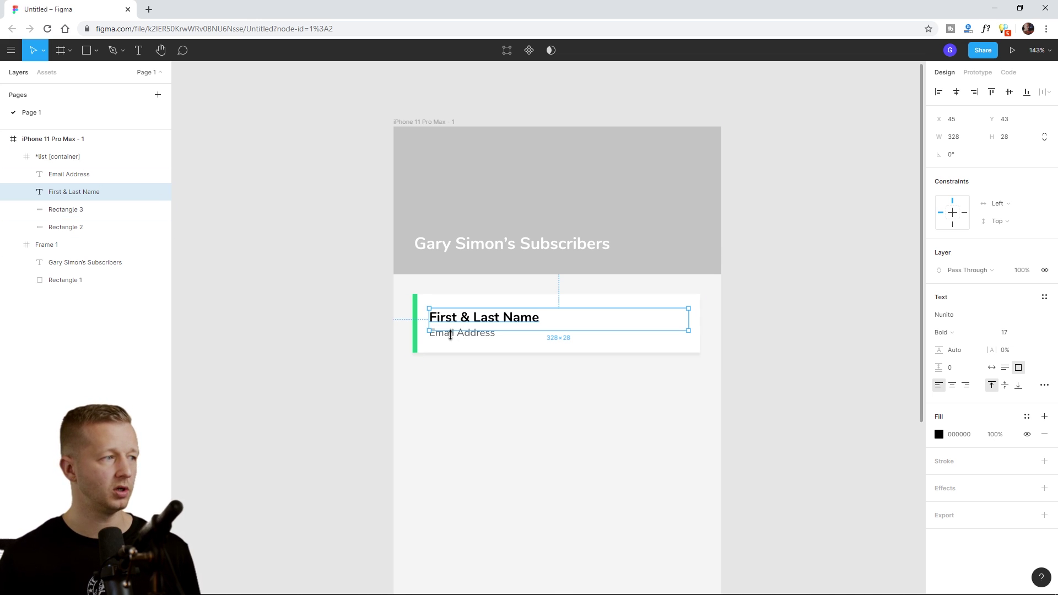
left_click(314, 309)
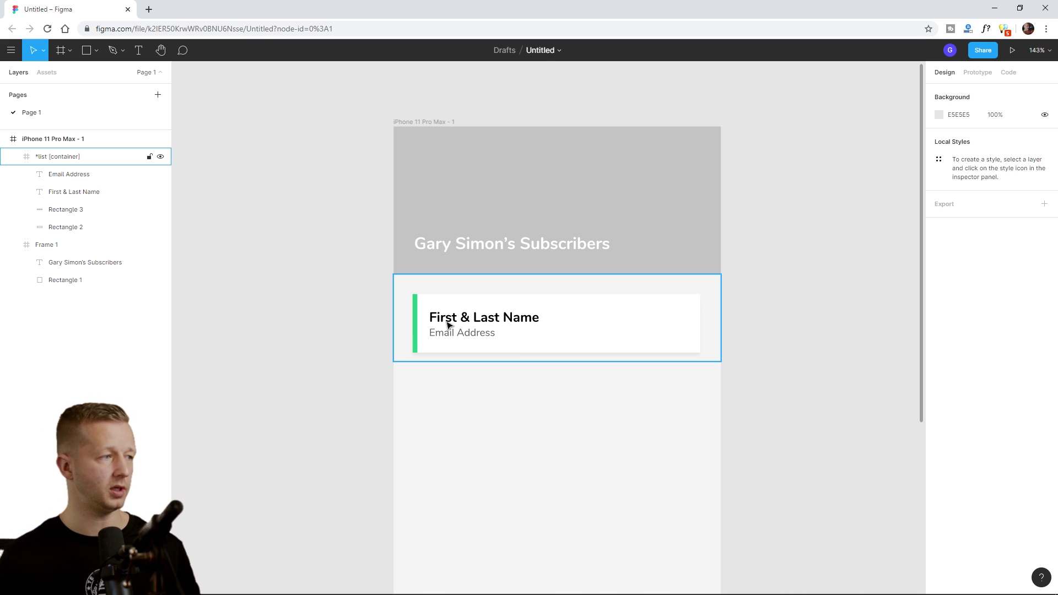
left_click(47, 249)
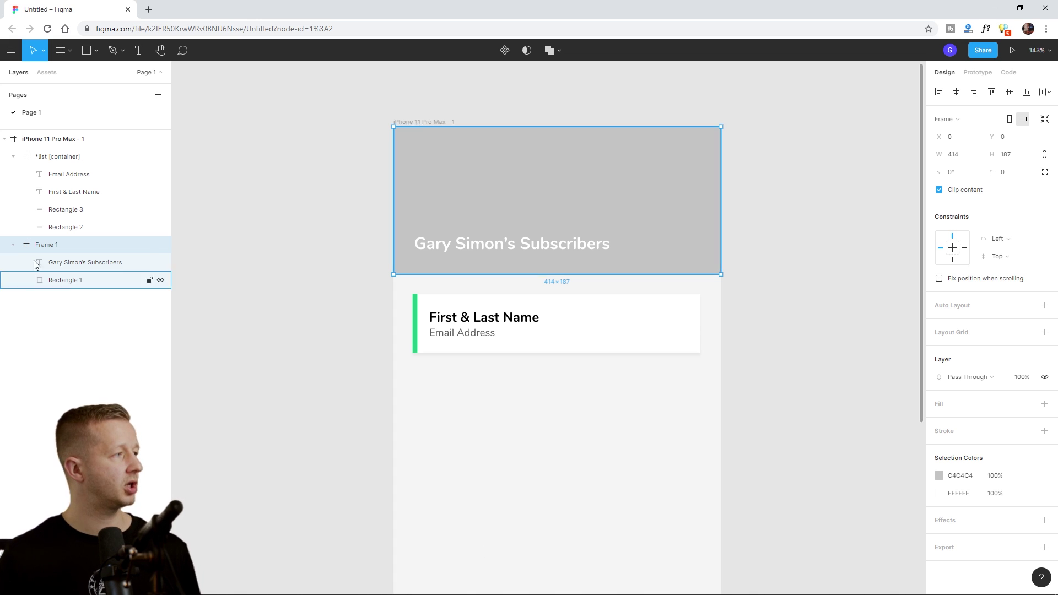
Rename Frame 1 to 'header [container:top-bar]' and bring up the Notion Bravo Tags page
double_click(55, 246)
type("header [container:top-bar")
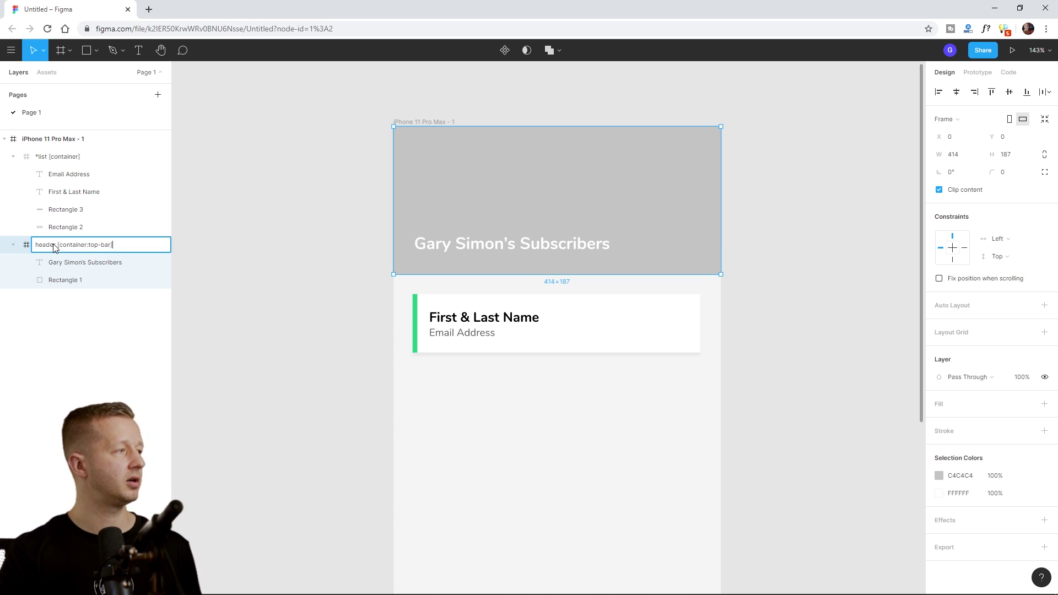
key("Return")
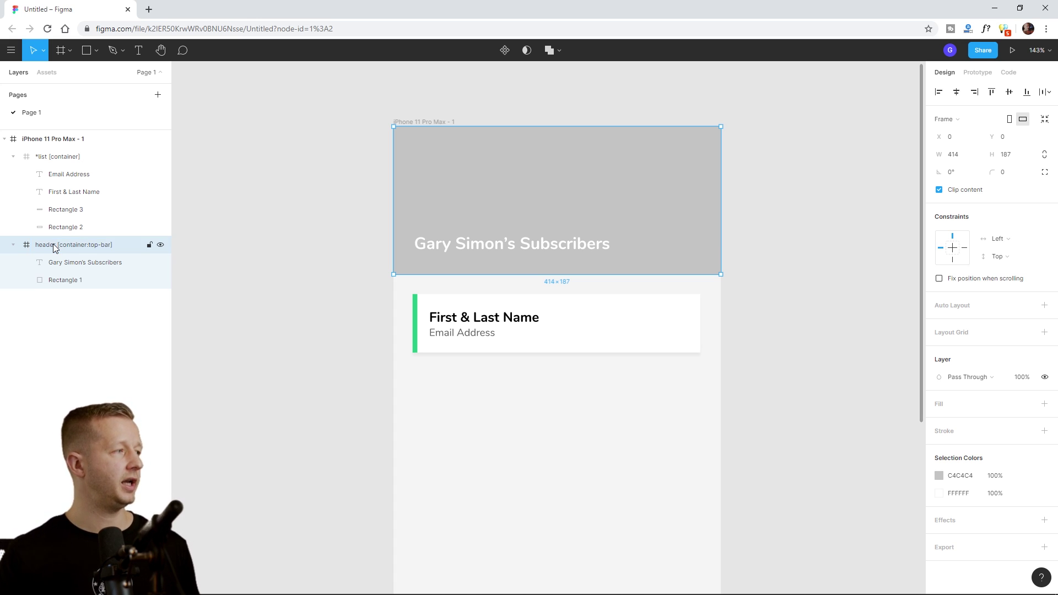
left_click(12, 584)
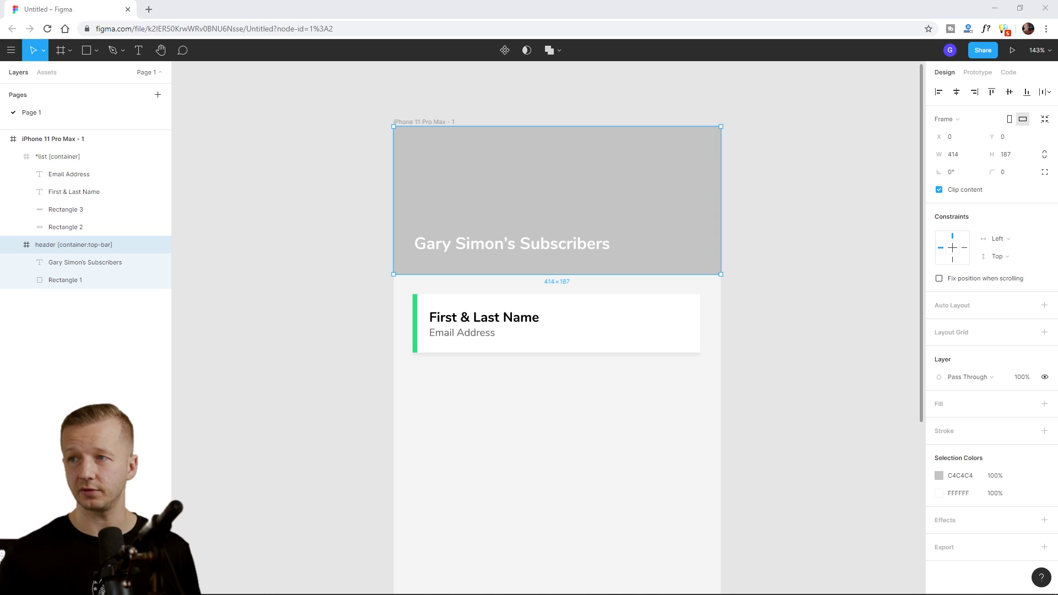
key("alt+Tab")
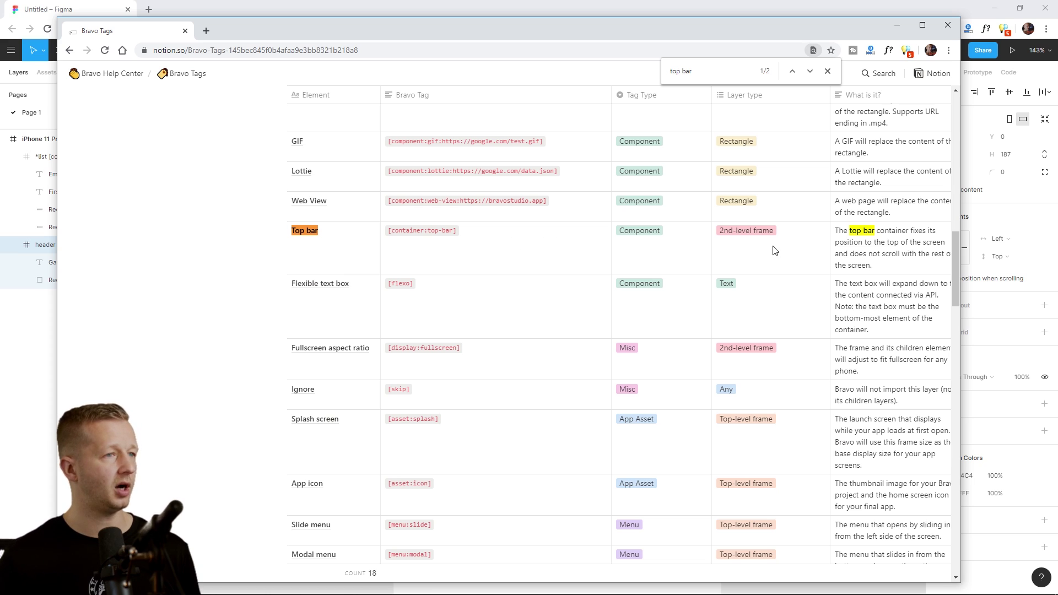
Select the [container:top-bar] tag, then check the header frame's layers down to Rectangle 1
left_click_drag(480, 233, 402, 236)
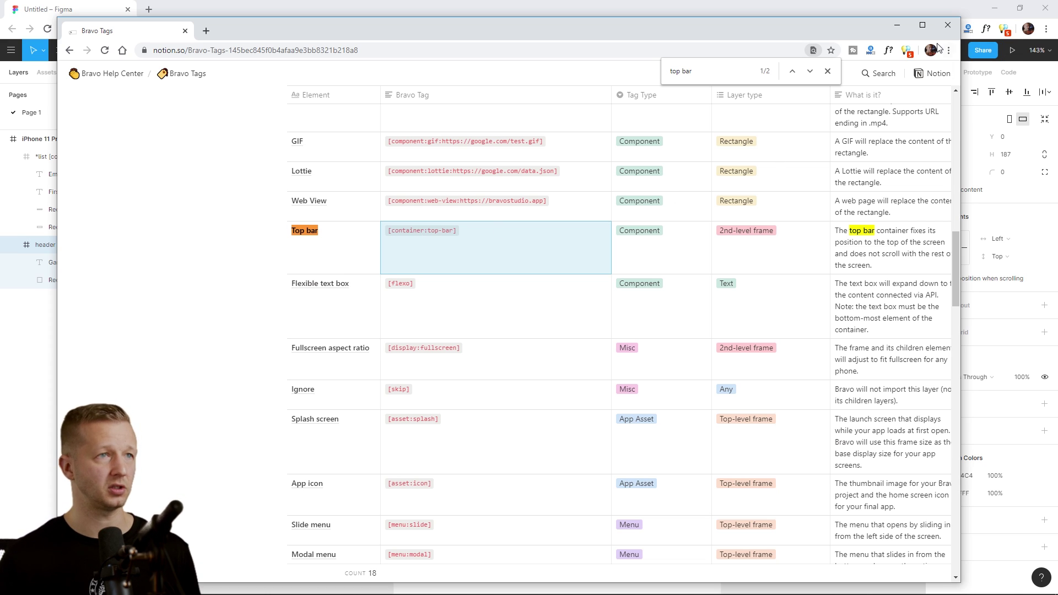
left_click(897, 24)
left_click(367, 300)
left_click(436, 311)
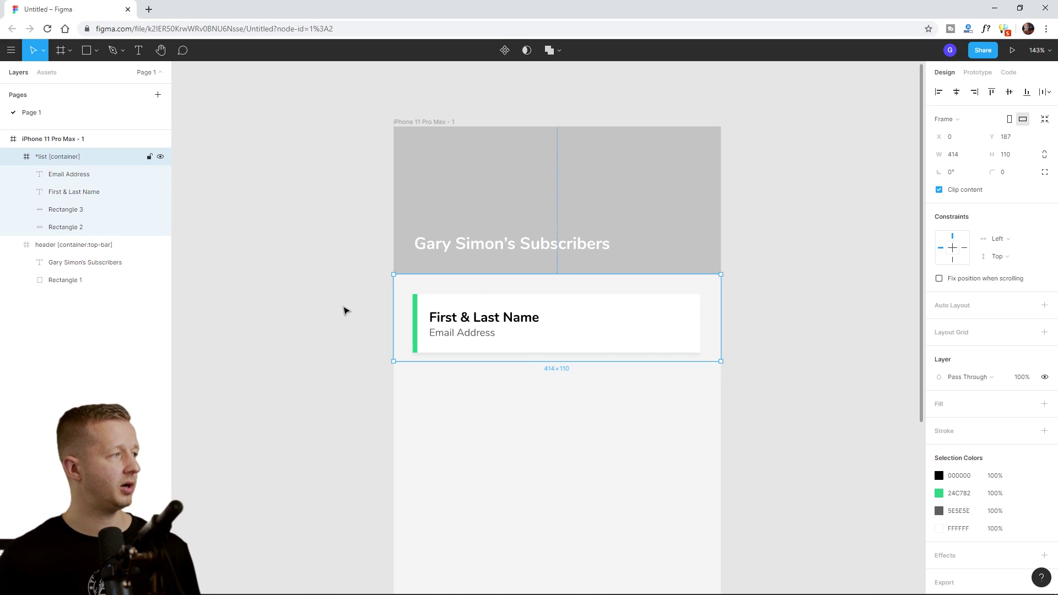
left_click(107, 244)
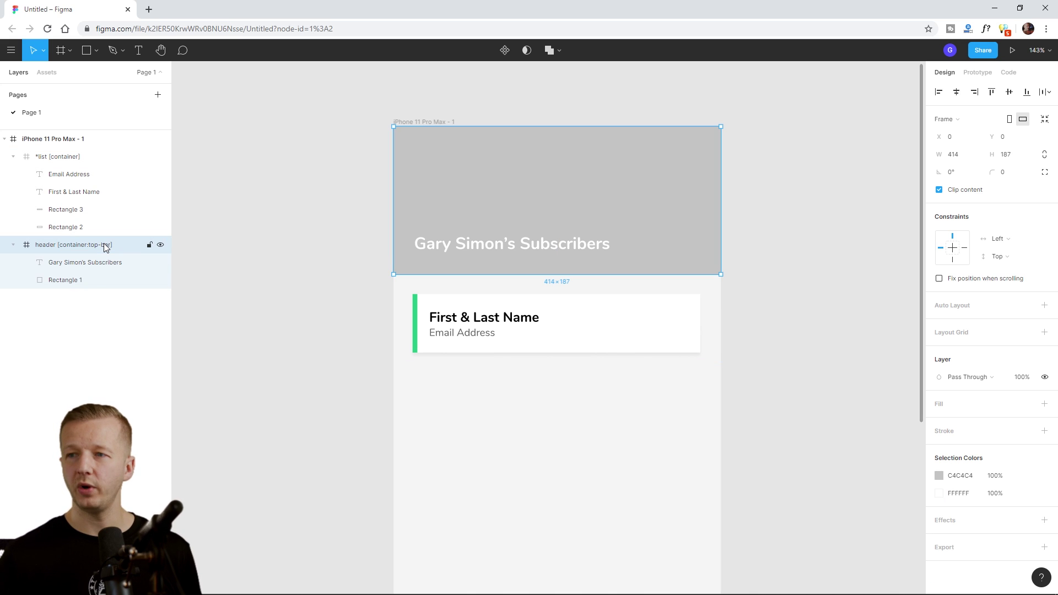
left_click(97, 263)
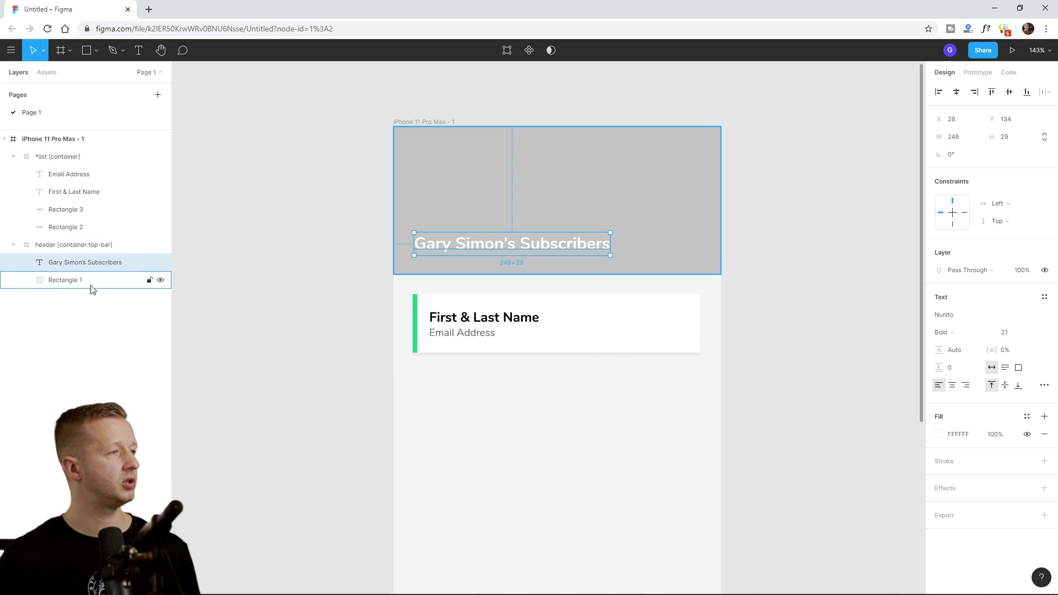
left_click(90, 280)
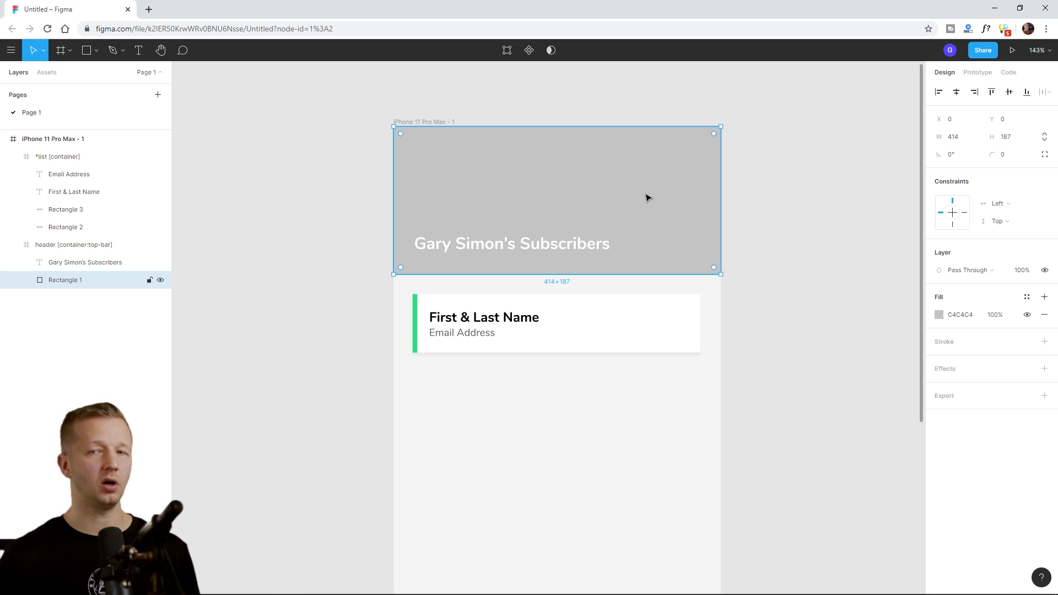
mouse_move(181, 594)
mouse_move(257, 584)
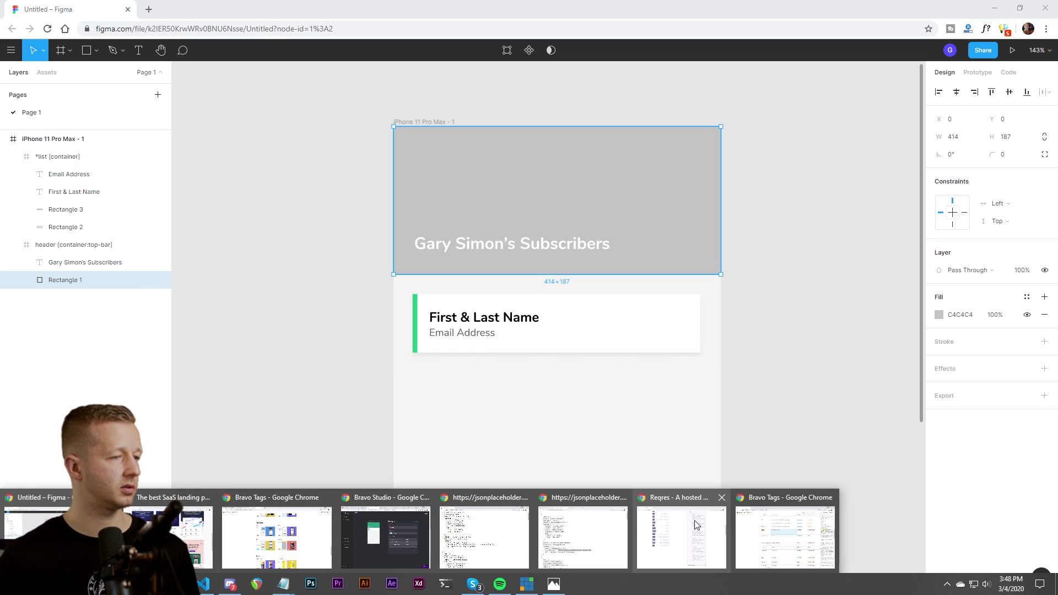
left_click(387, 532)
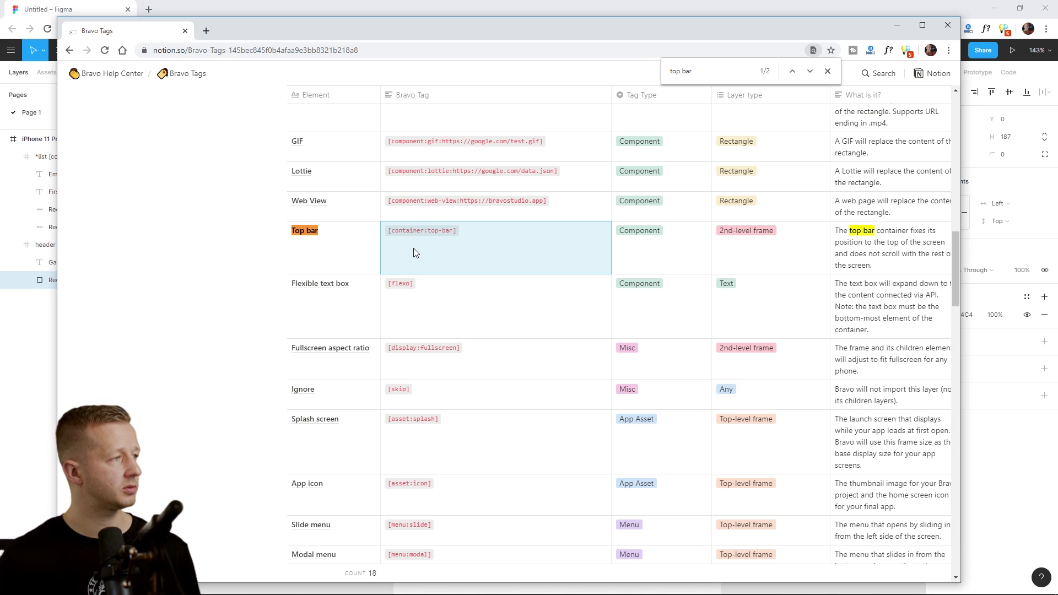
scroll(452, 254, "up", 10)
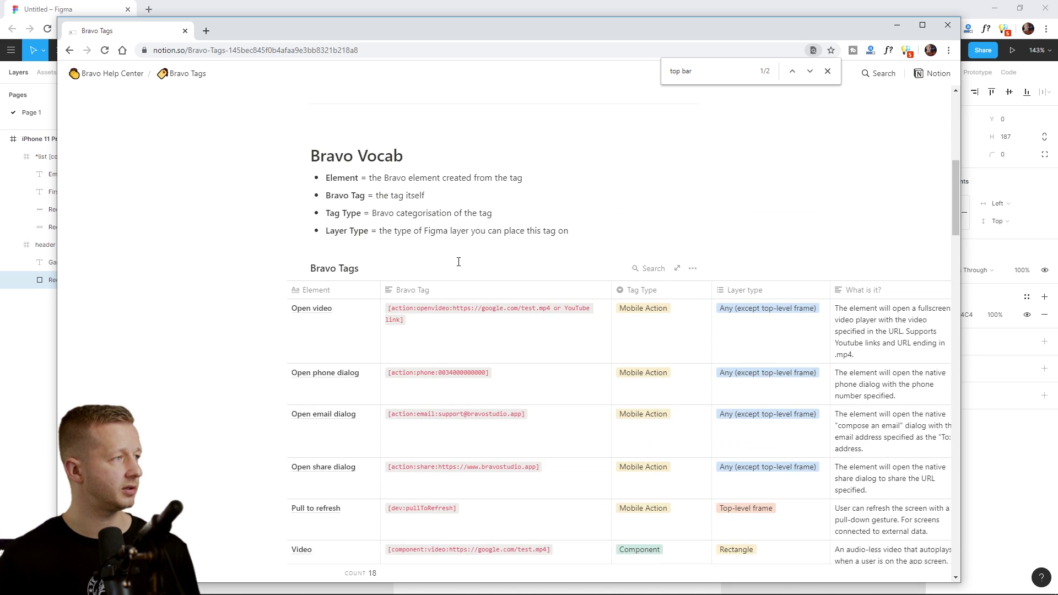
scroll(458, 262, "down", 5)
left_click(538, 298)
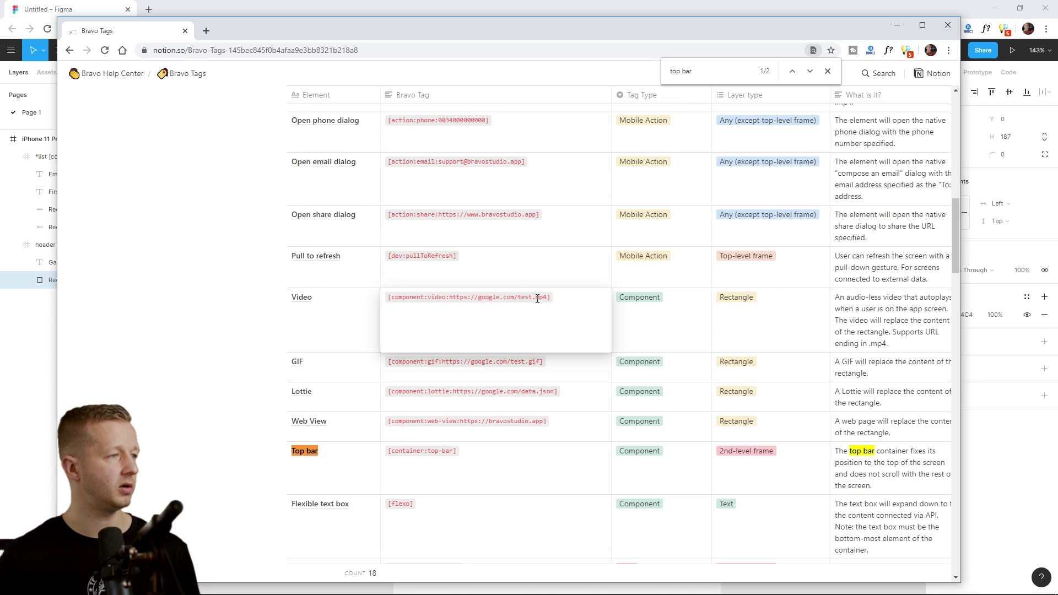
left_click_drag(552, 300, 388, 300)
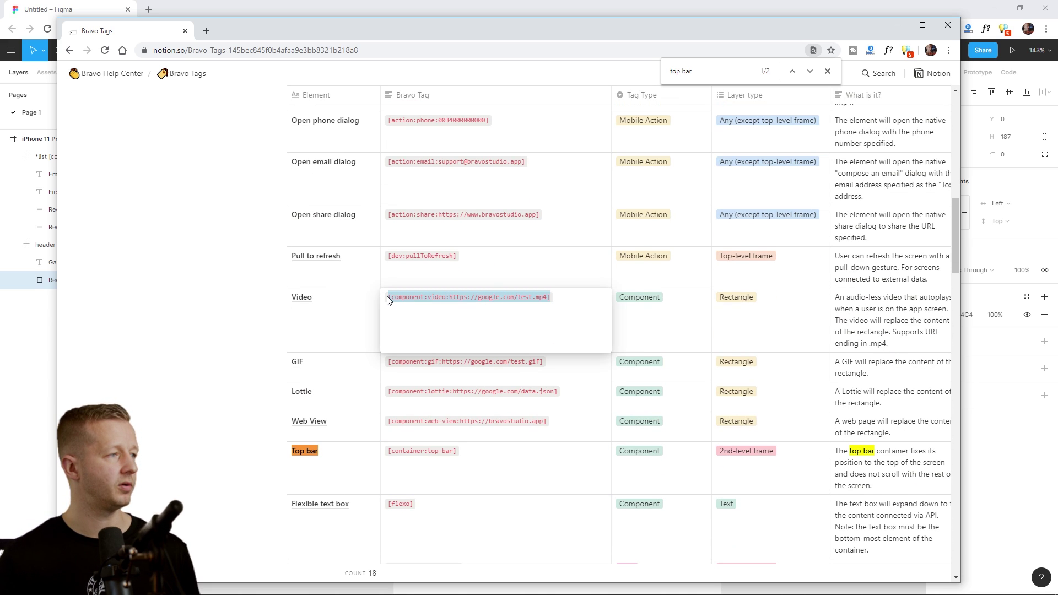
Rename Rectangle 1 to 'Top bar' plus the video tag, replacing the test URL with a new one
left_click(548, 7)
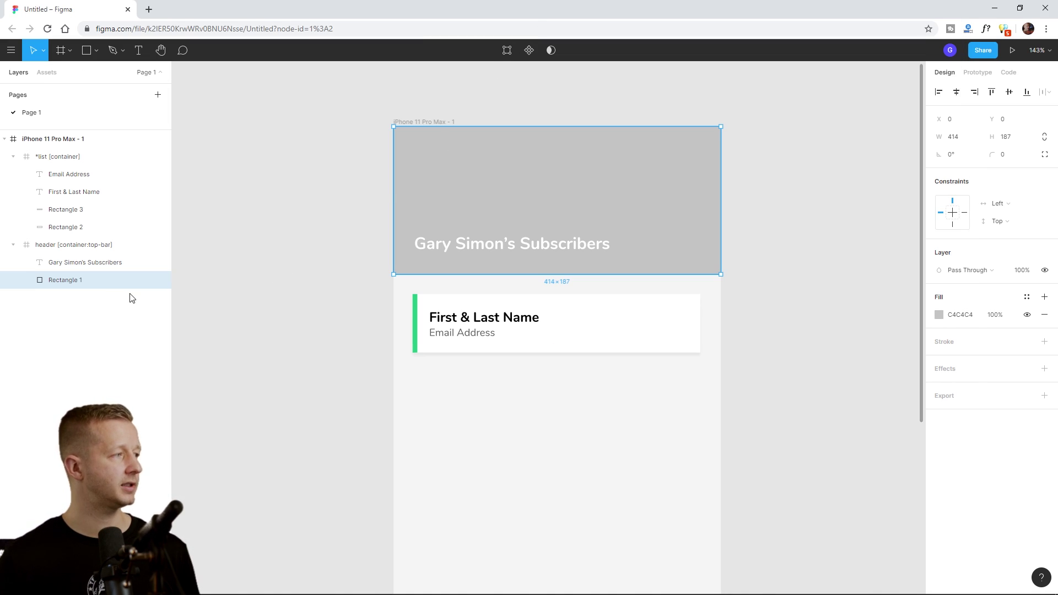
double_click(65, 281)
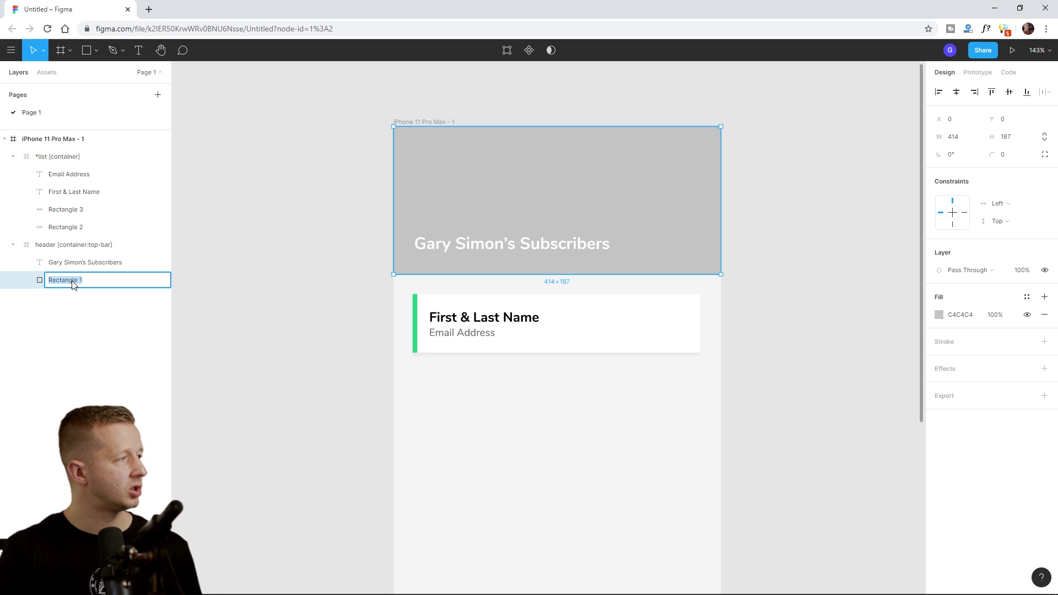
type("Top")
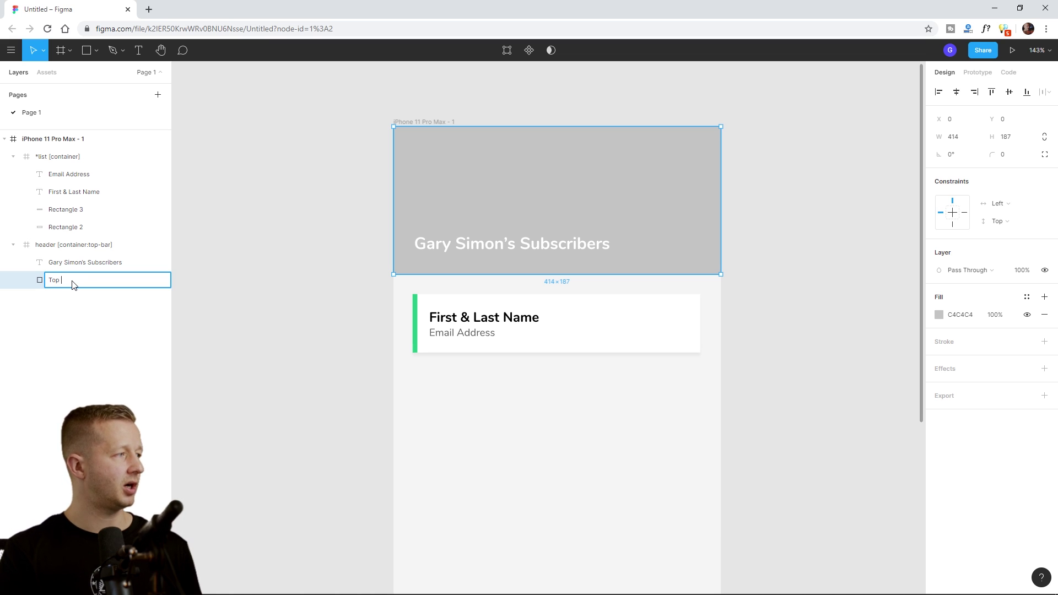
type(" bar")
key("ctrl+v")
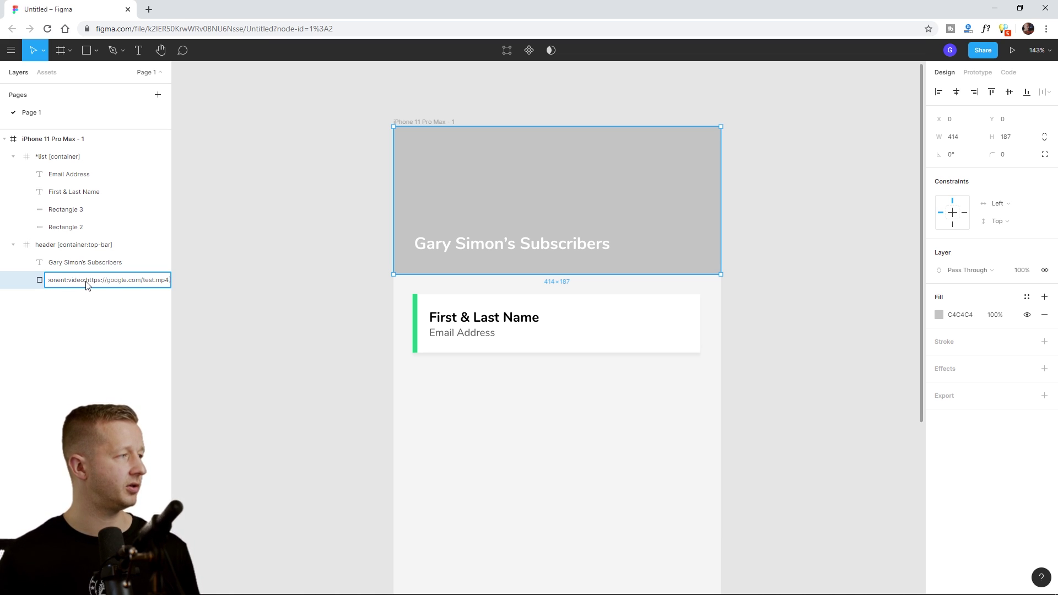
left_click_drag(87, 284, 164, 284)
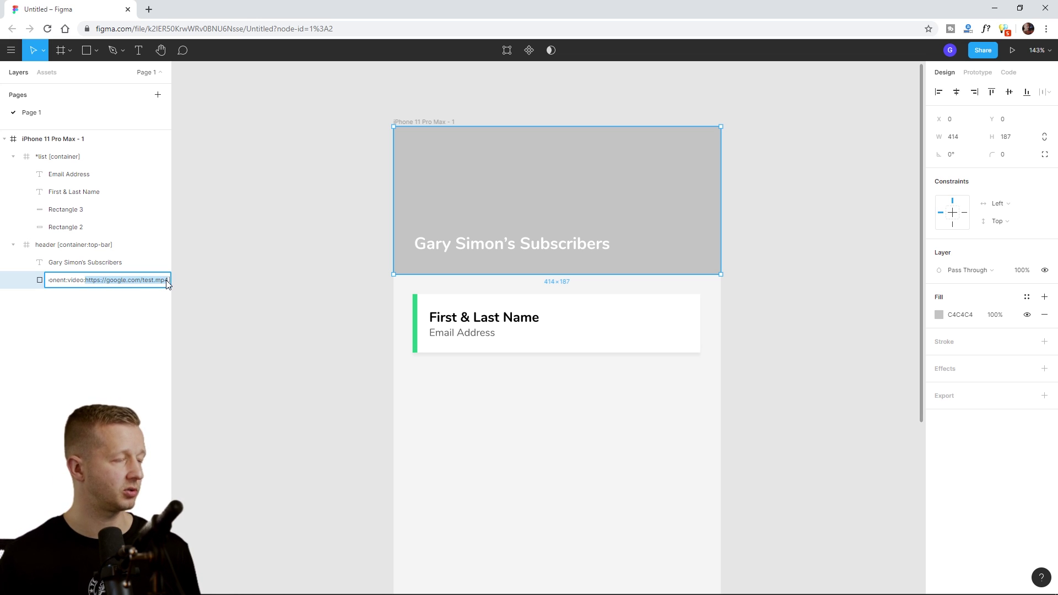
left_click(201, 283)
double_click(131, 284)
left_click(129, 283)
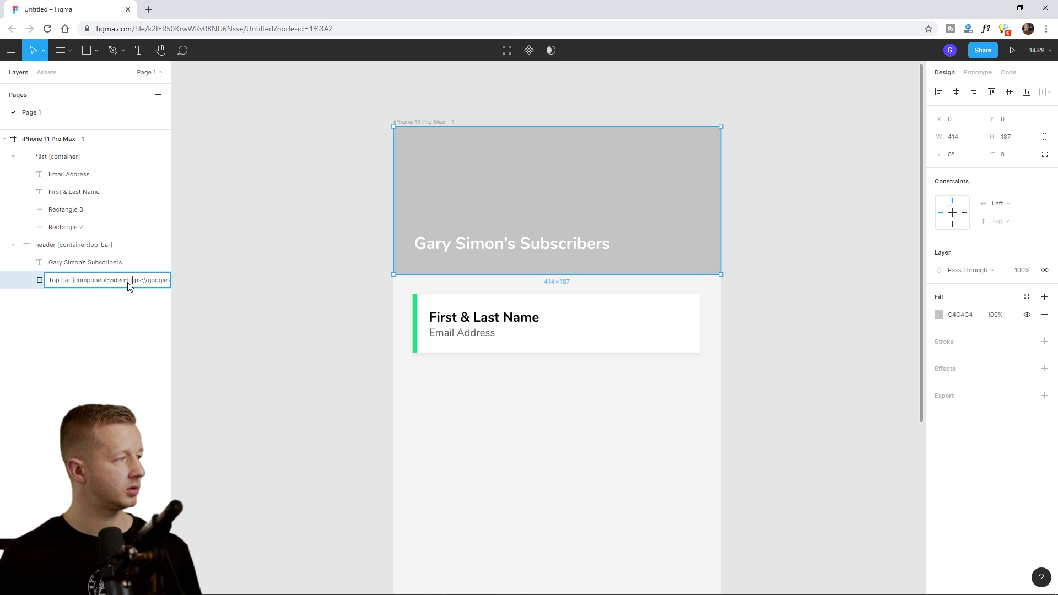
left_click_drag(127, 284, 170, 291)
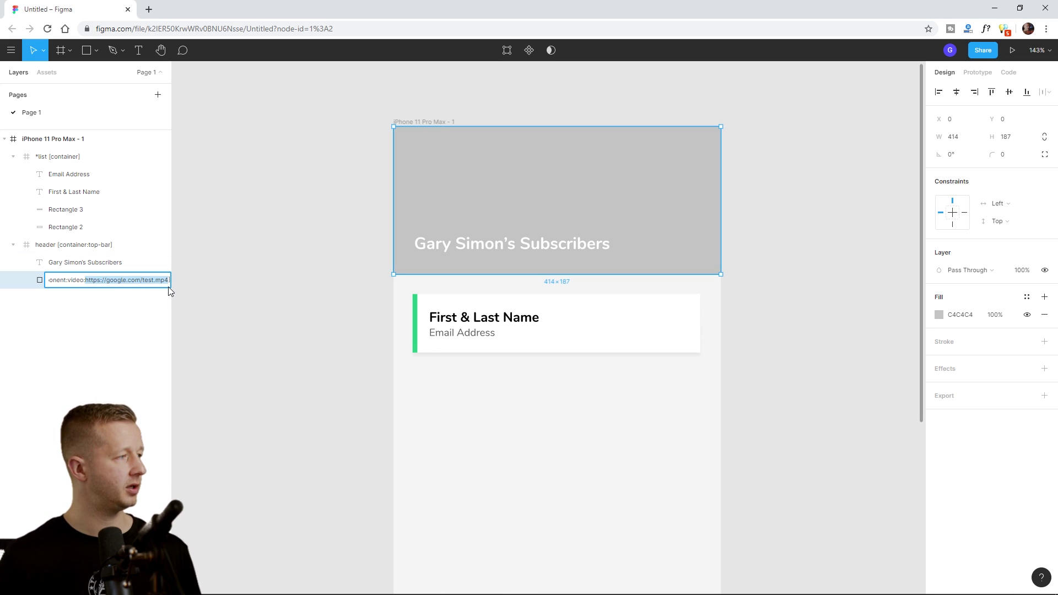
key("ctrl+v")
left_click(105, 323)
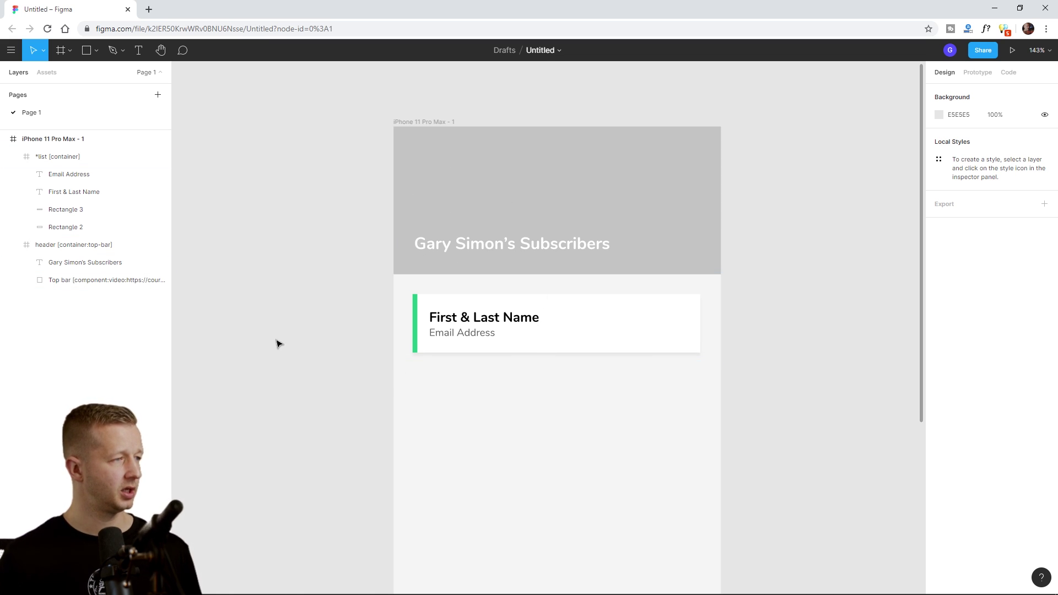
Copy the design's share link from the Share dialog, then close it
scroll(354, 315, "down", 3, "ctrl")
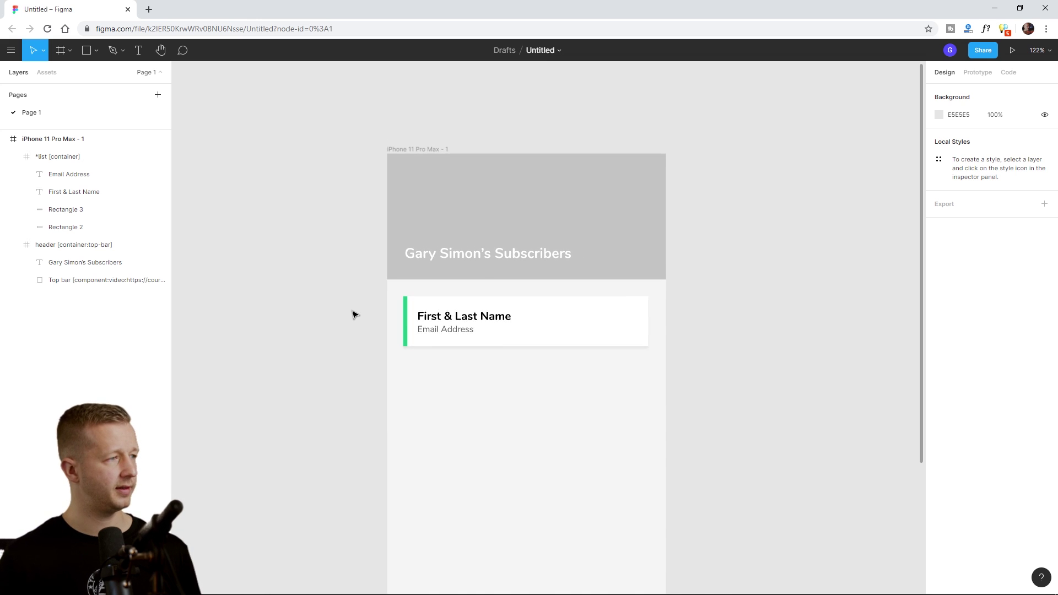
scroll(354, 315, "down", 1, "ctrl")
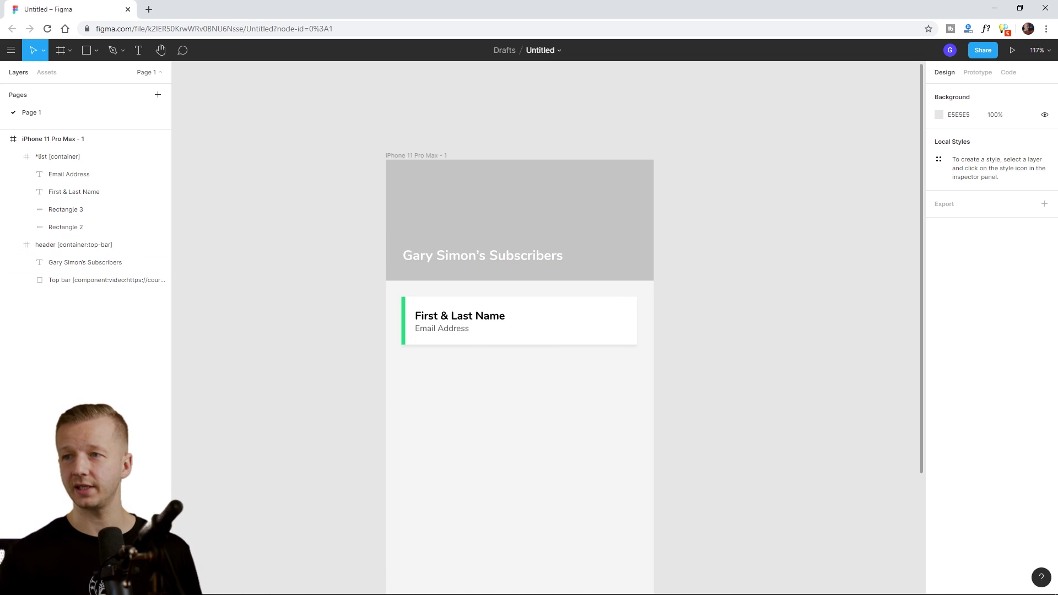
left_click(104, 263)
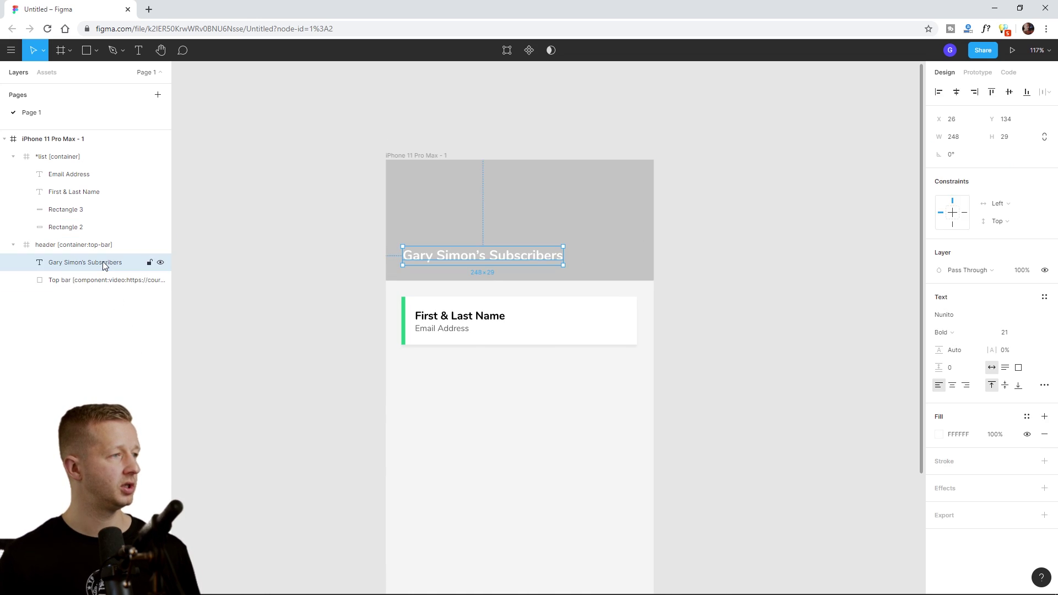
left_click(316, 275)
left_click_drag(339, 225, 355, 250)
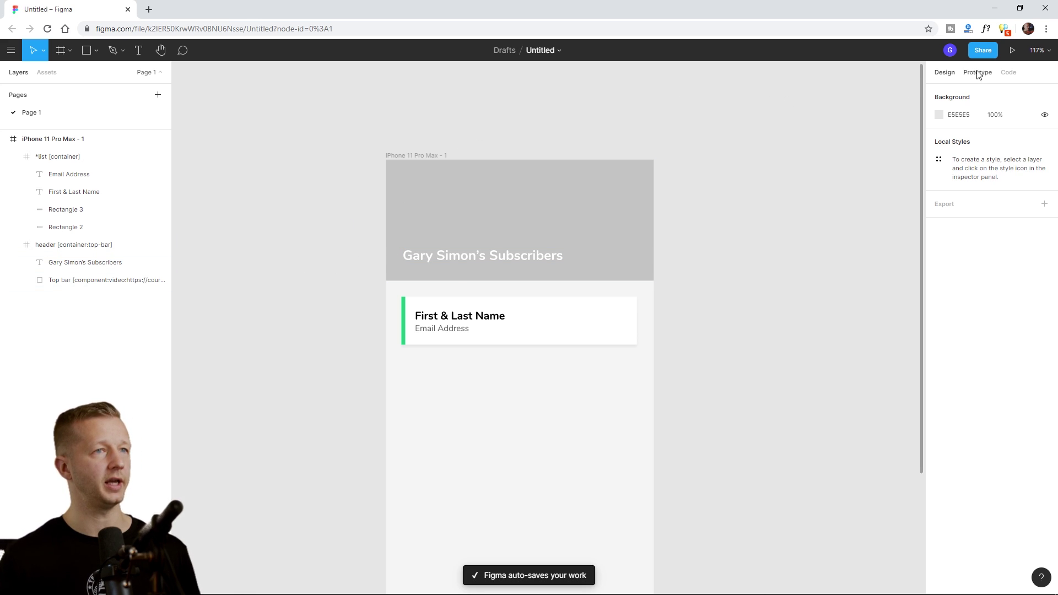
left_click(983, 50)
left_click(448, 266)
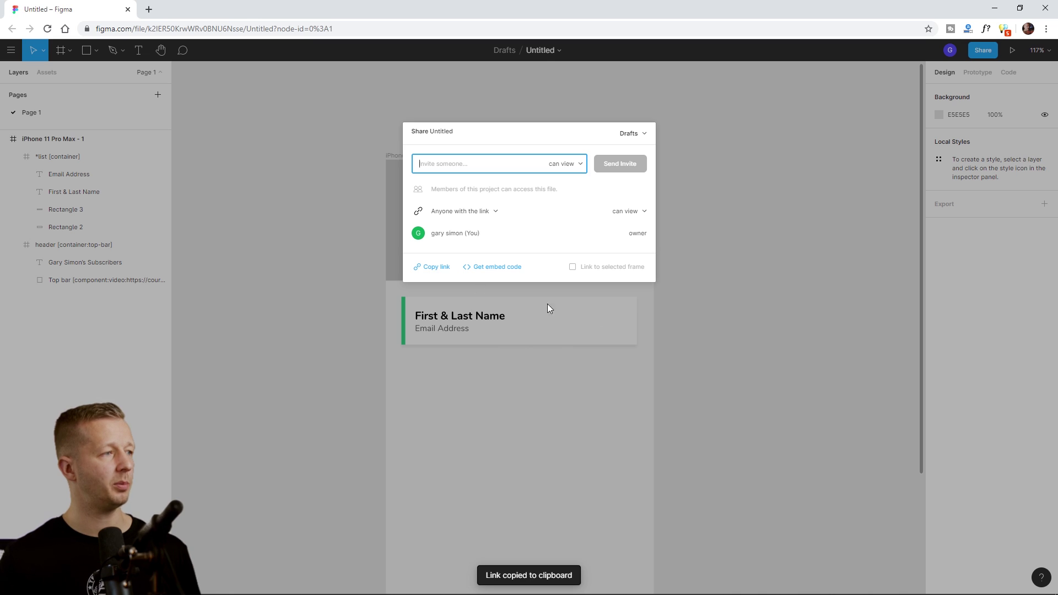
left_click(547, 303)
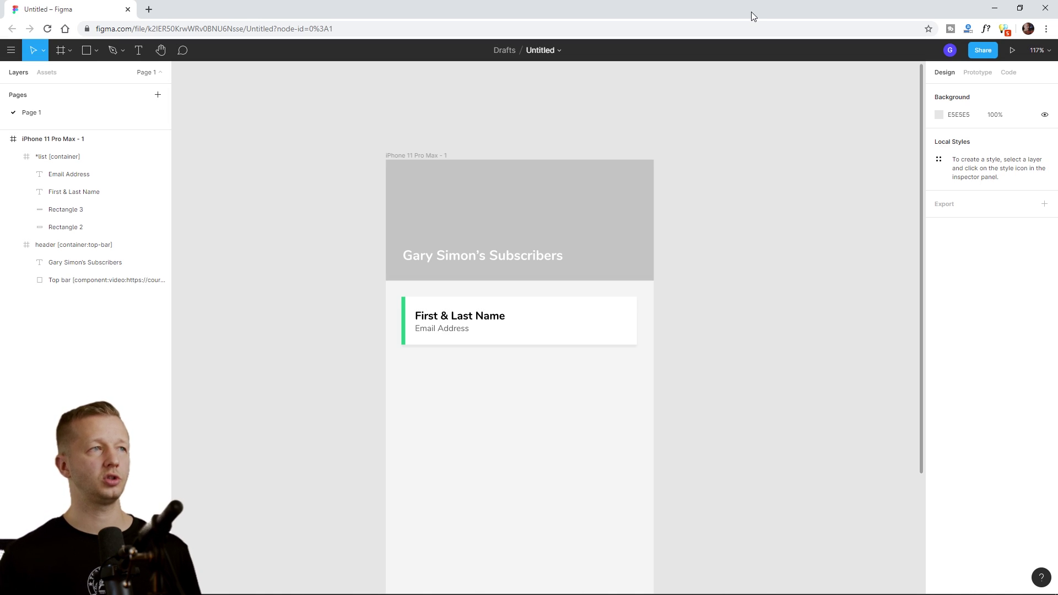
Go to projects.bravostudio.app/apps in a new browser tab and start an import from Figma
key("ctrl+t")
type("barvo")
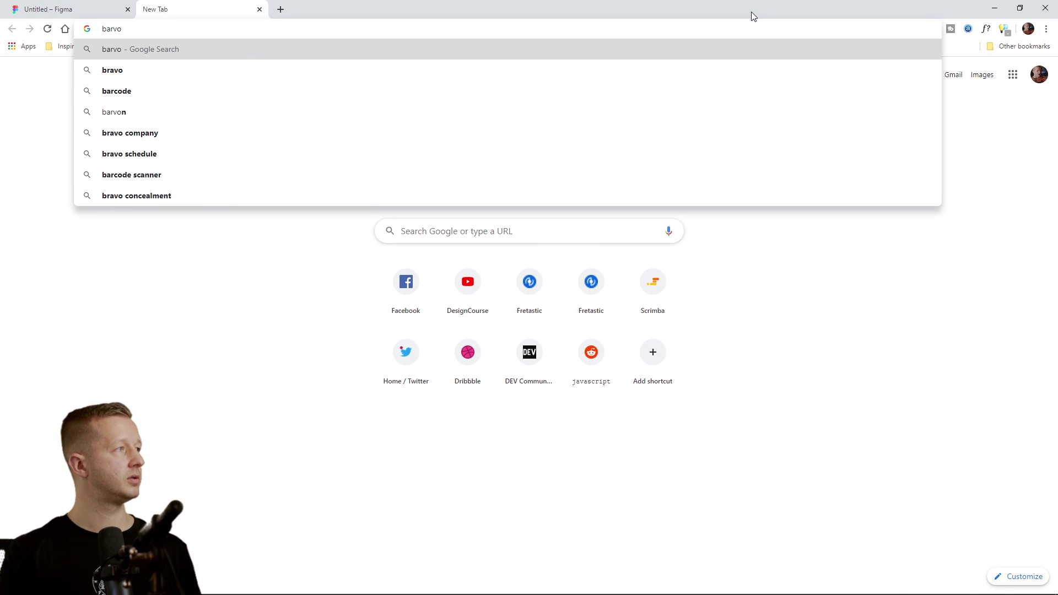
key("BackSpace")
key("BackSpace")
key("BackSpace")
type("ravo")
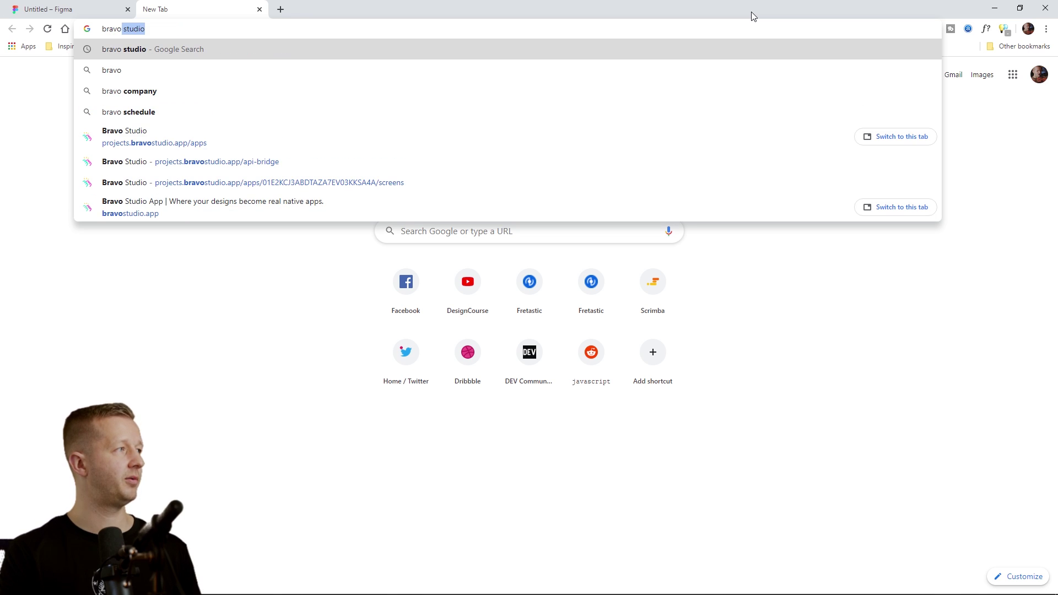
left_click(266, 142)
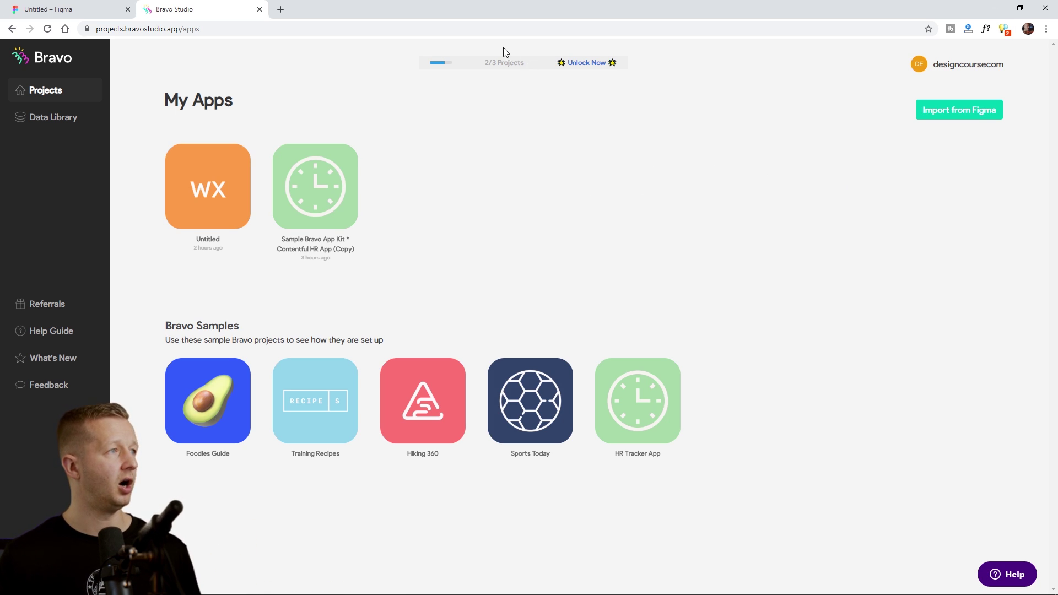
left_click_drag(495, 65, 539, 68)
left_click(370, 156)
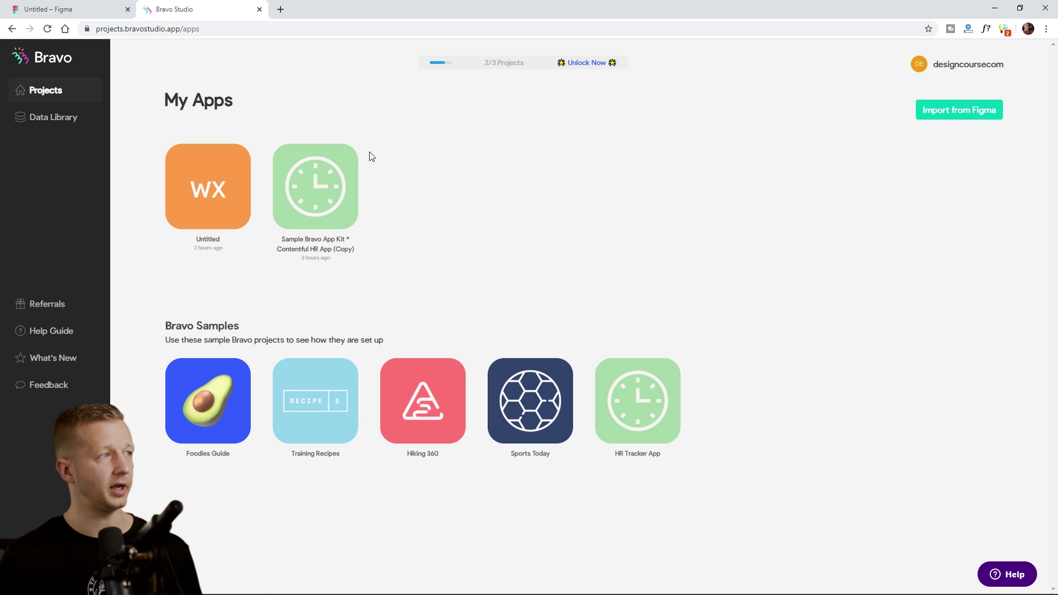
left_click(936, 113)
Paste the Figma share link into Bravo's importer and import the document
key("ctrl+v")
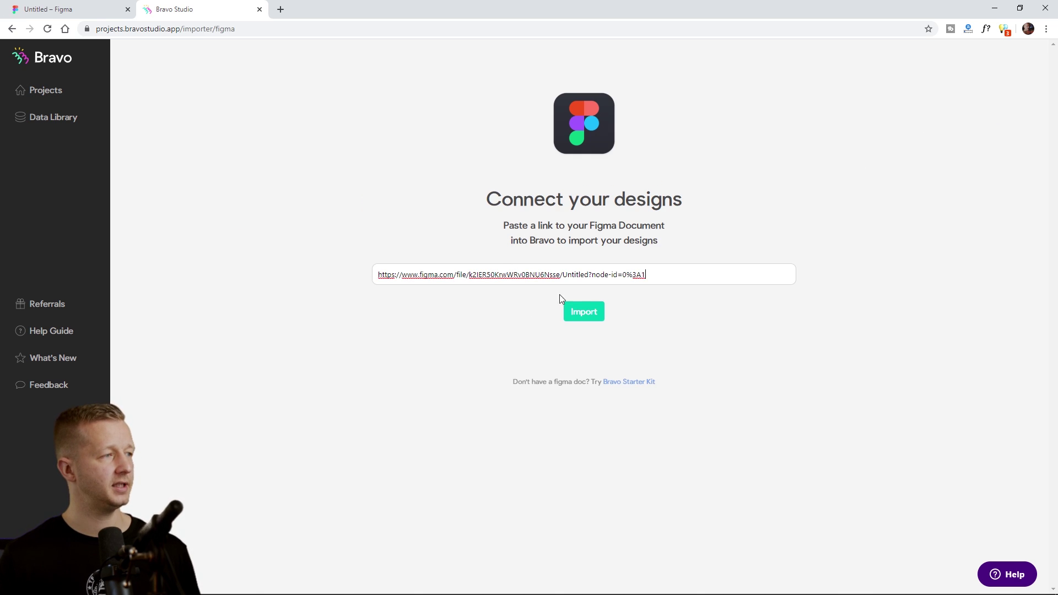
left_click(584, 313)
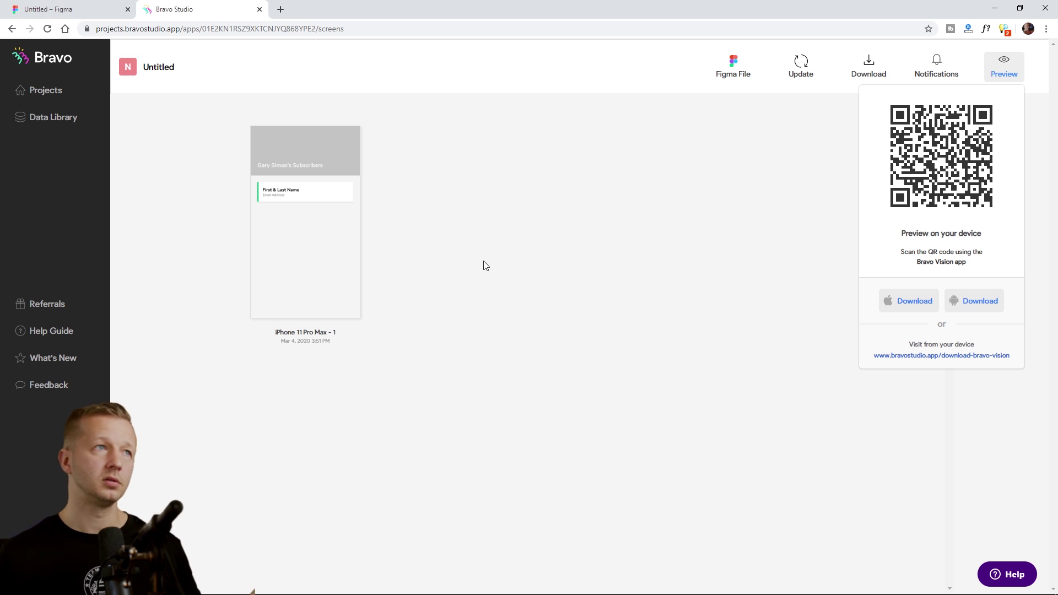
Create a DCTutorial collection in the Data Library and add a GET request, My Request
left_click(605, 260)
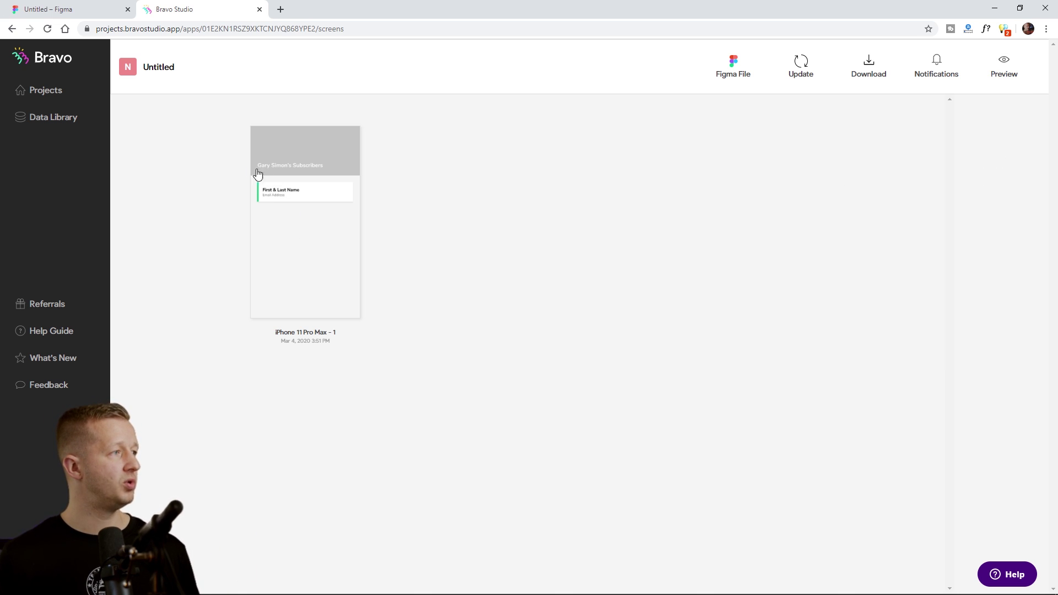
left_click(55, 121)
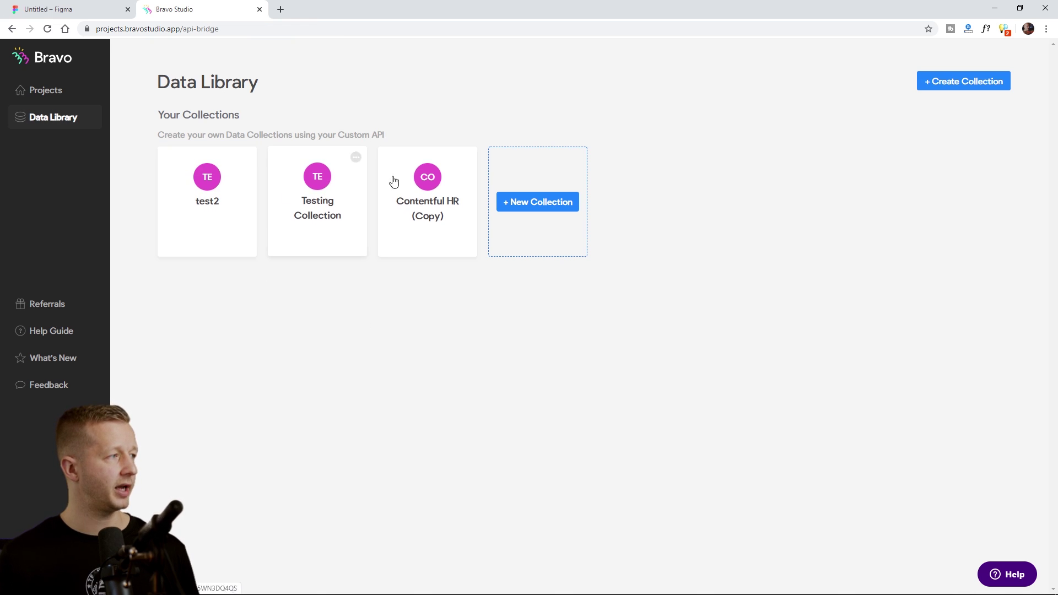
left_click(555, 202)
double_click(492, 174)
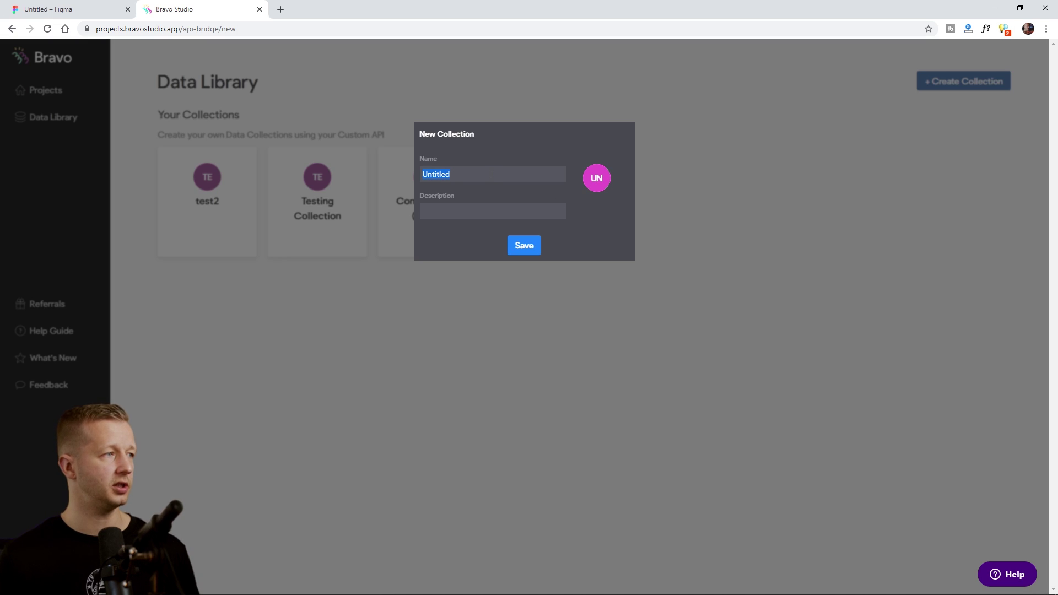
type("DCTutorial")
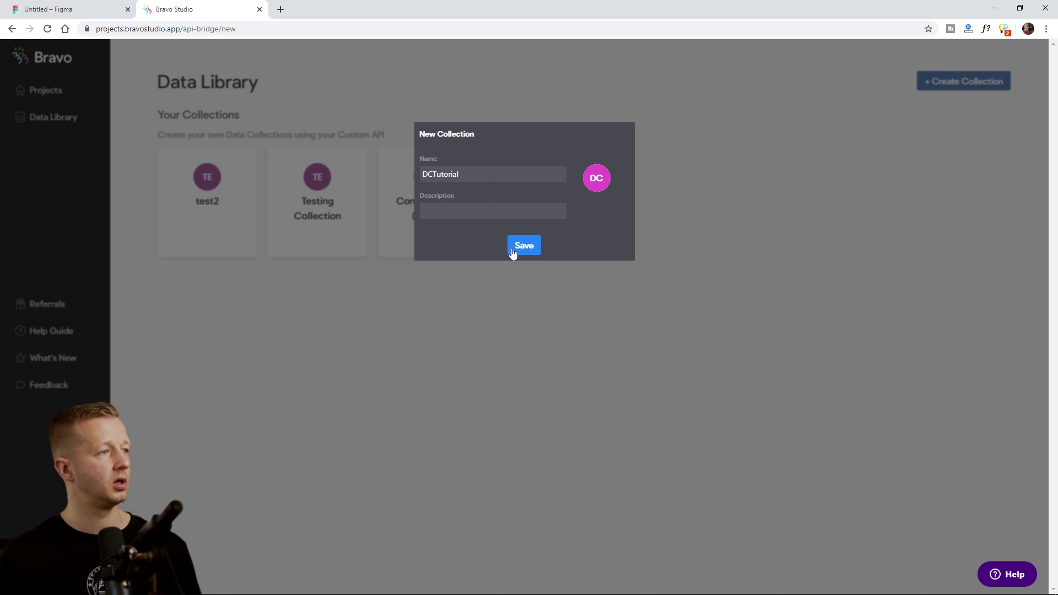
left_click(513, 251)
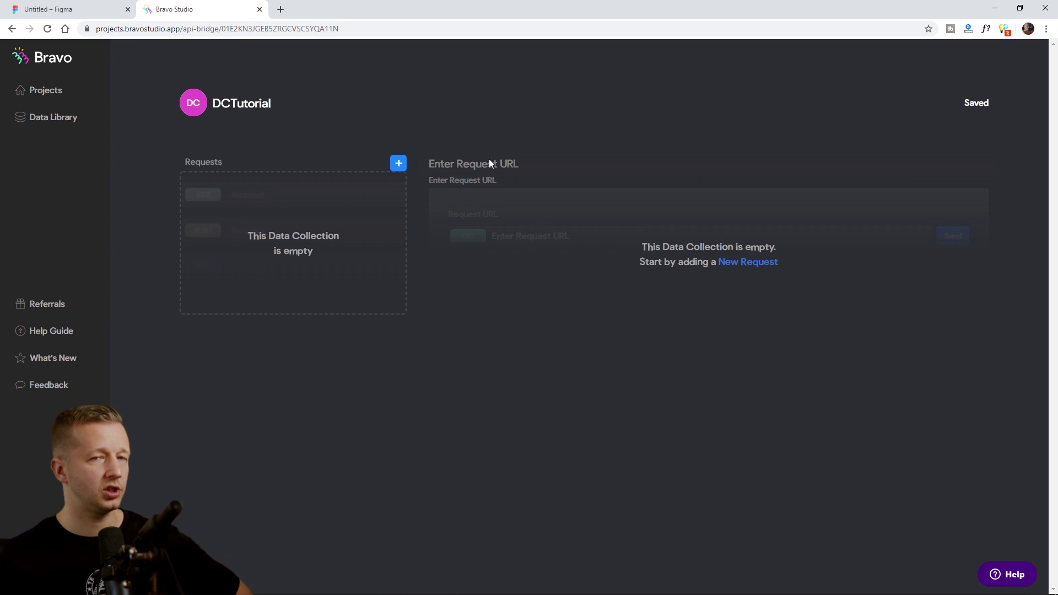
left_click(401, 164)
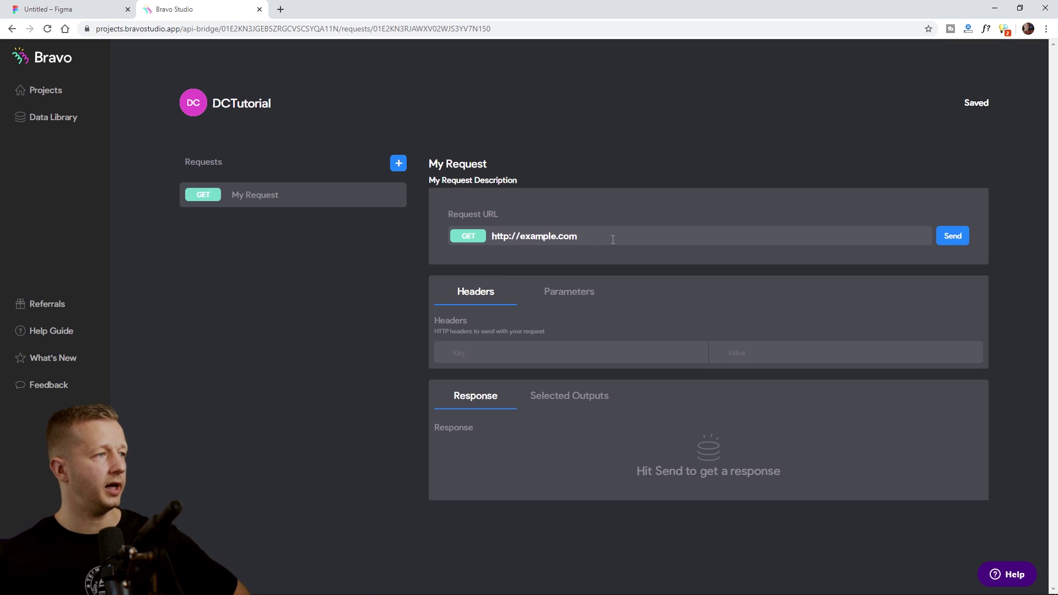
left_click_drag(613, 240, 482, 247)
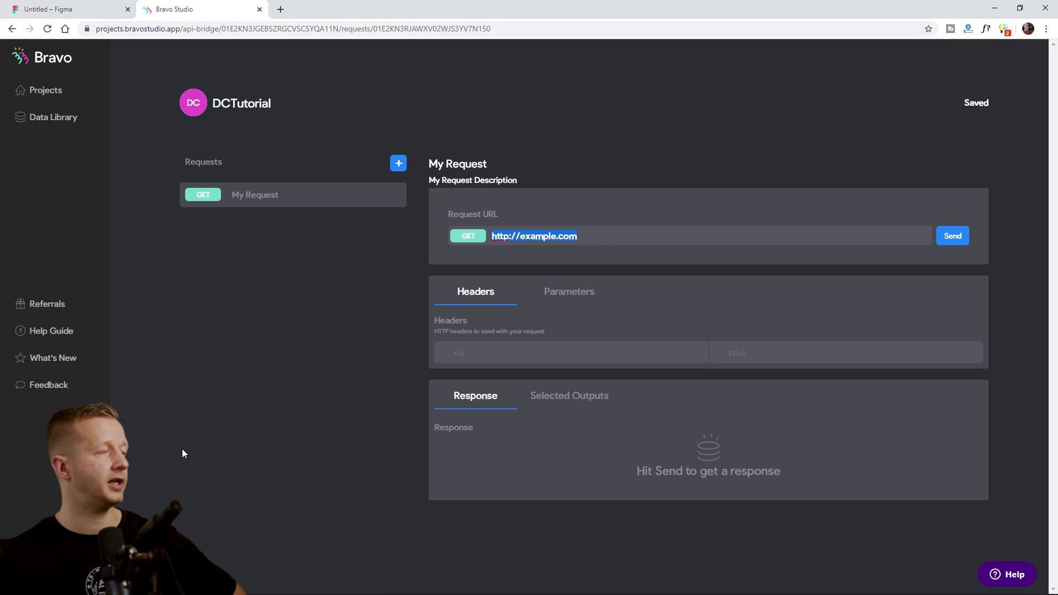
left_click(230, 584)
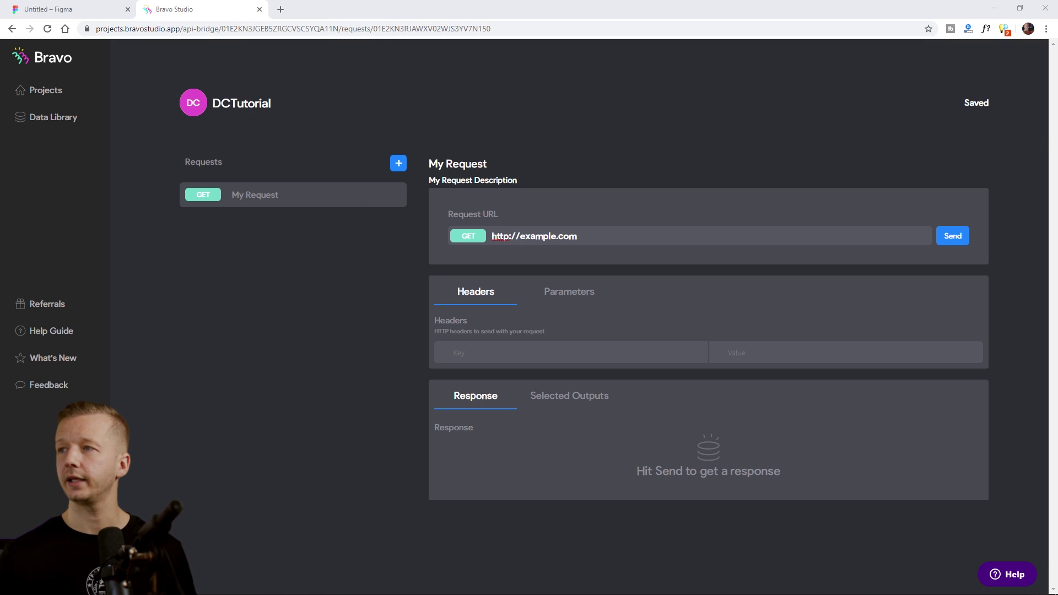
key("alt+Tab")
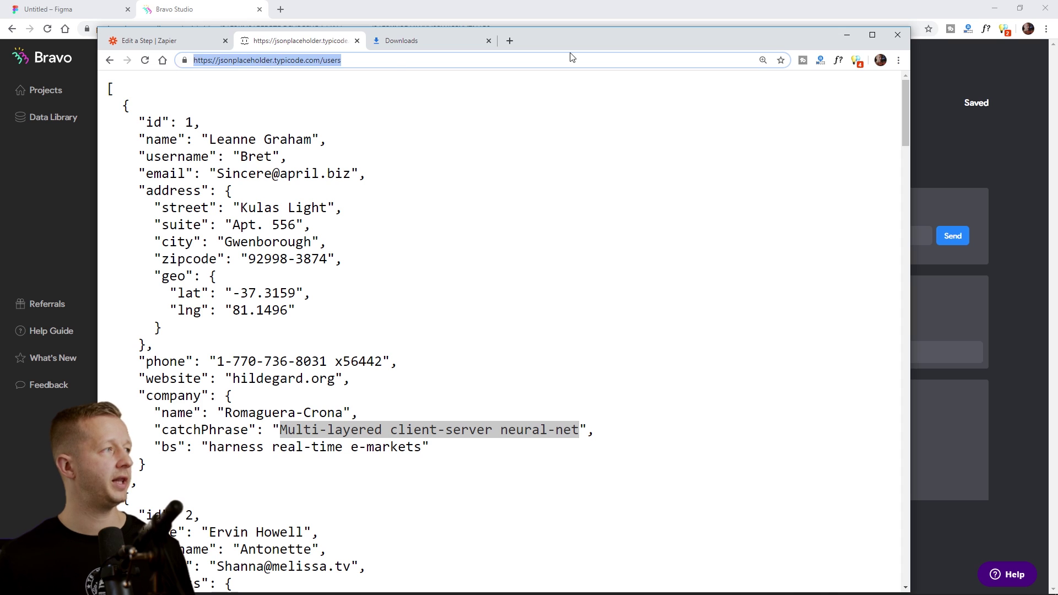
left_click(615, 4)
left_click_drag(577, 231, 475, 247)
key("ctrl+v")
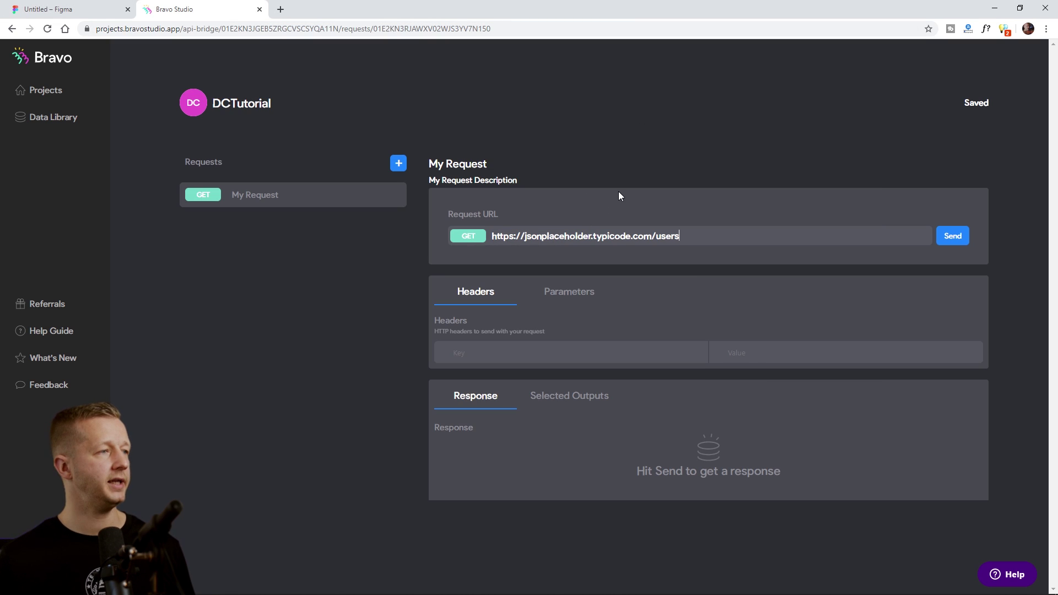
left_click(955, 239)
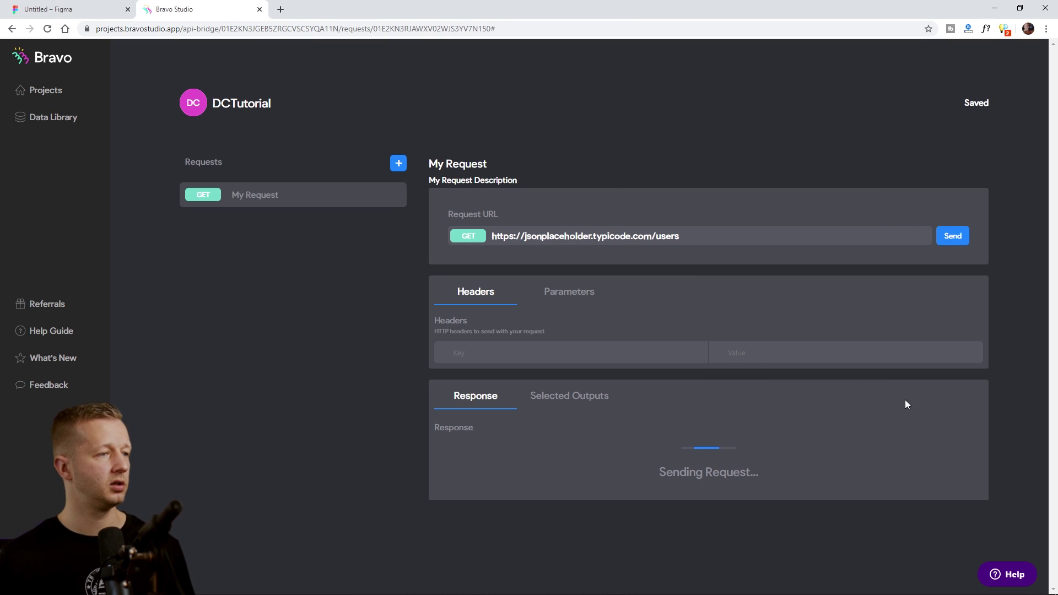
scroll(987, 400, "down", 5)
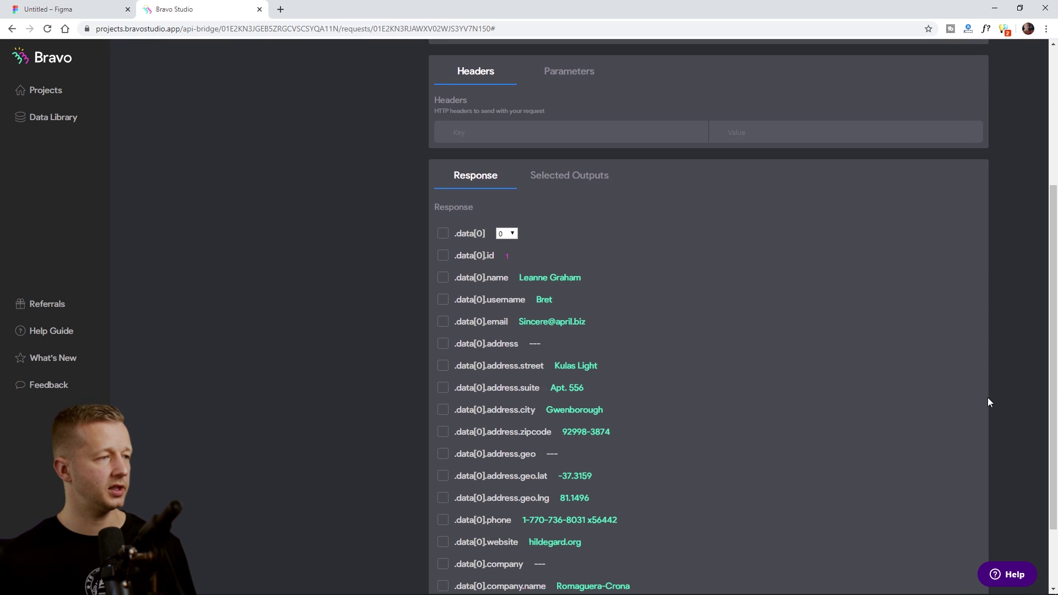
scroll(494, 448, "down", 1)
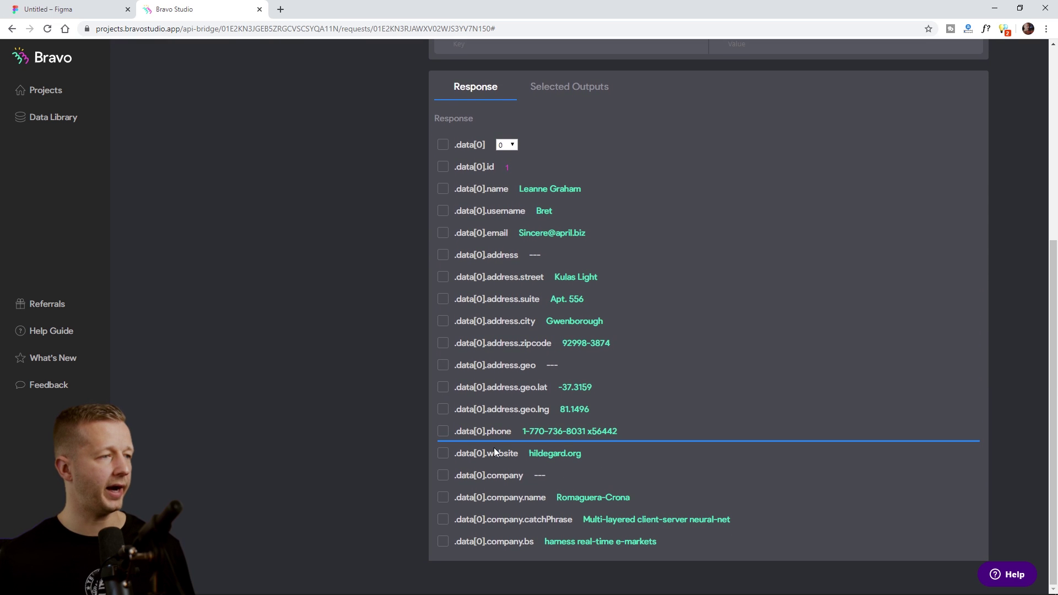
scroll(499, 441, "up", 3)
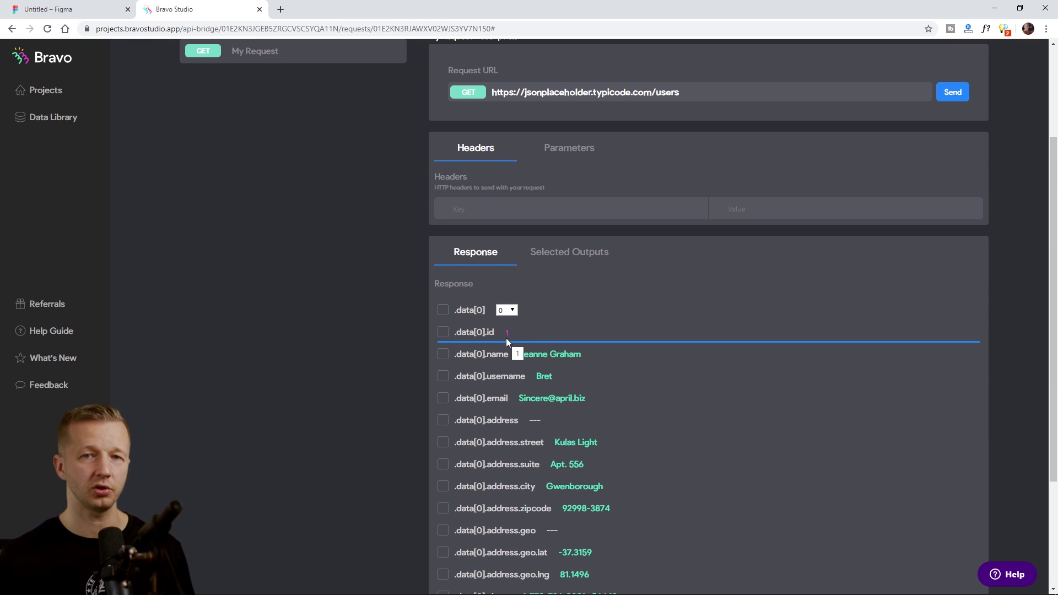
scroll(515, 328, "down", 2)
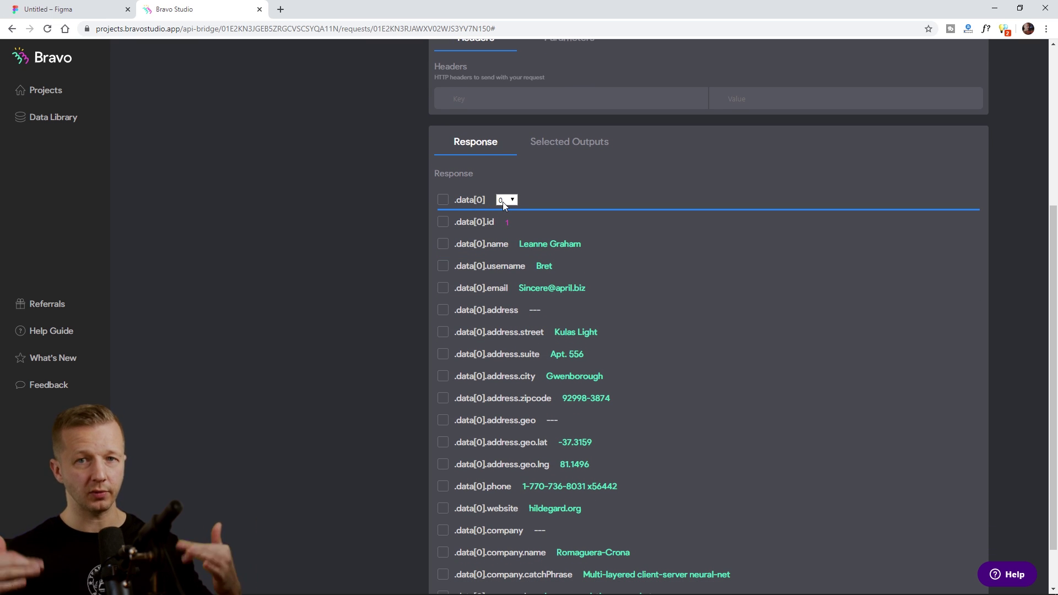
Tick .data[] (All), .data[].name and .data[].email as My Request's response outputs
left_click(502, 202)
left_click(512, 213)
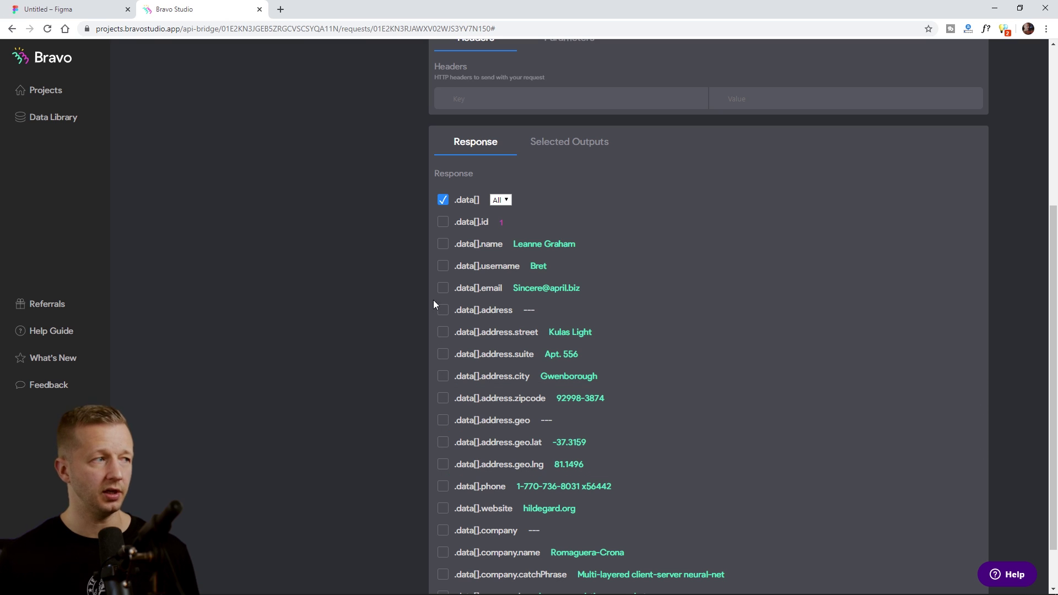
left_click(442, 245)
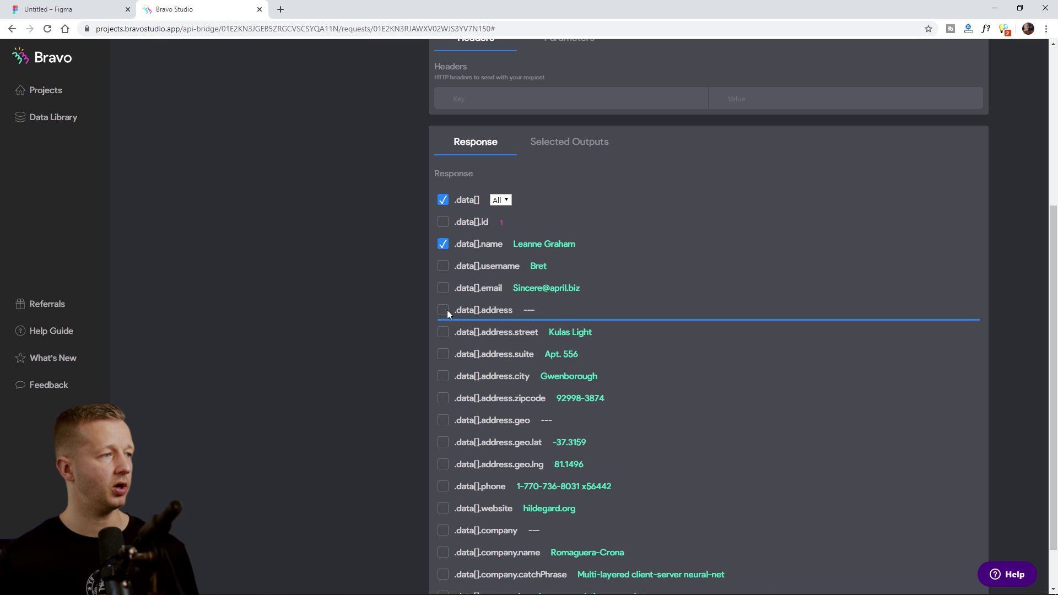
left_click(443, 288)
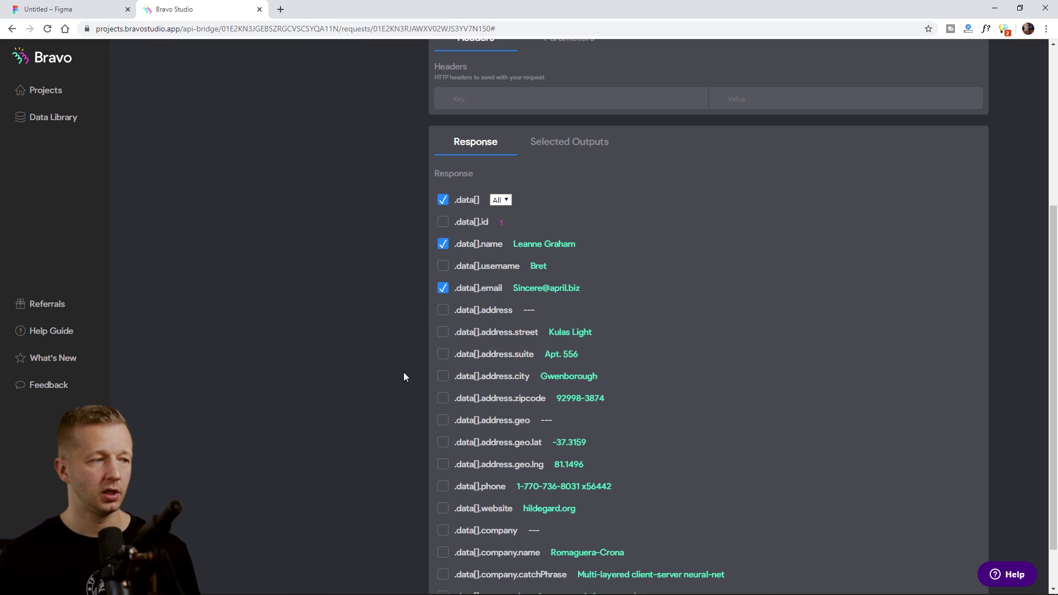
scroll(404, 373, "down", 1)
scroll(395, 385, "up", 5)
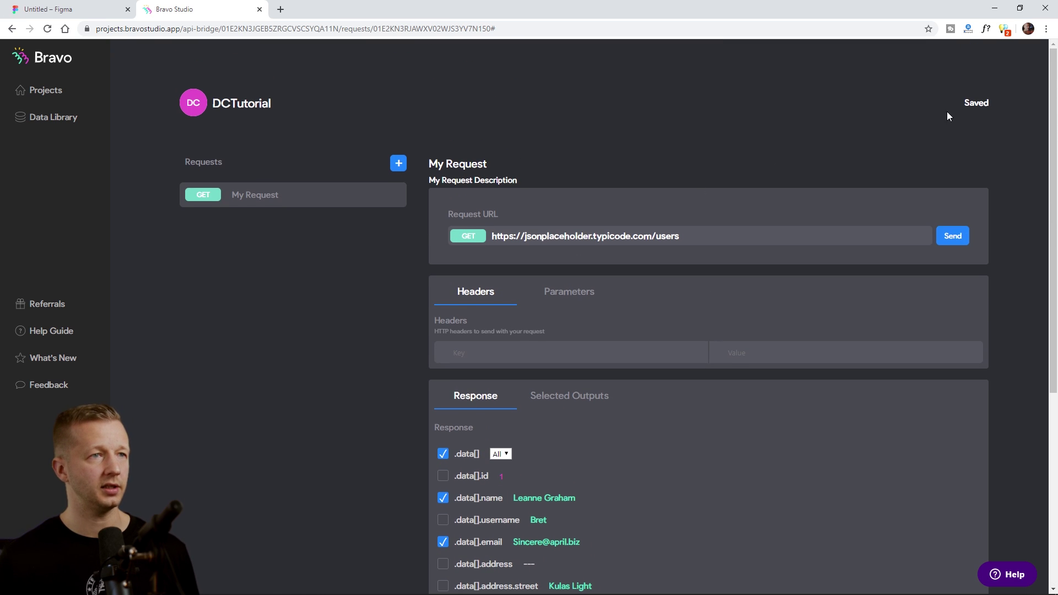
Bind the Untitled app's iPhone 11 Pro Max - 1 screen to DCTutorial's My Request
left_click(51, 93)
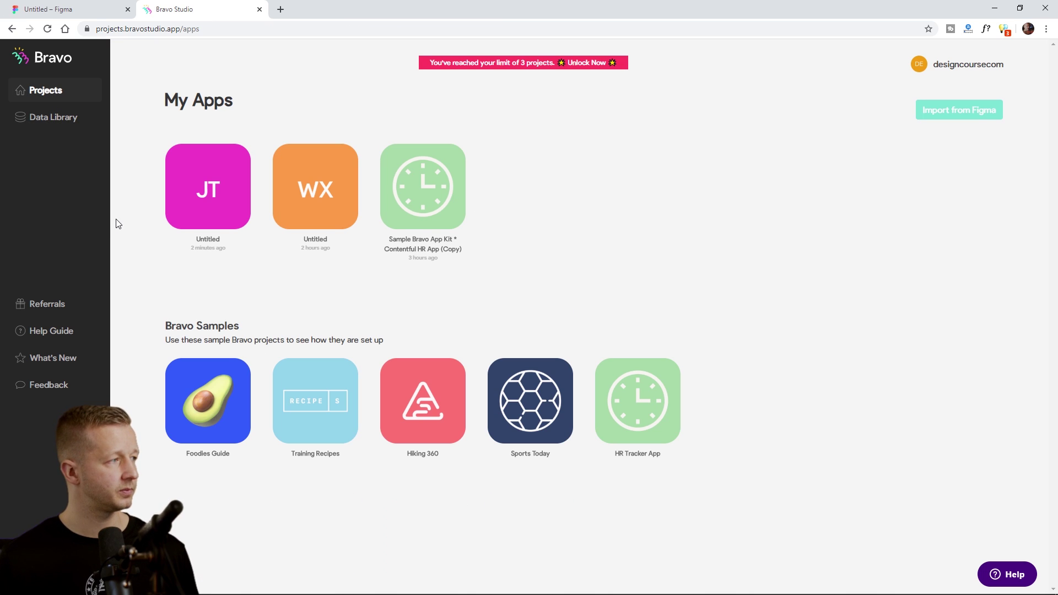
left_click(208, 209)
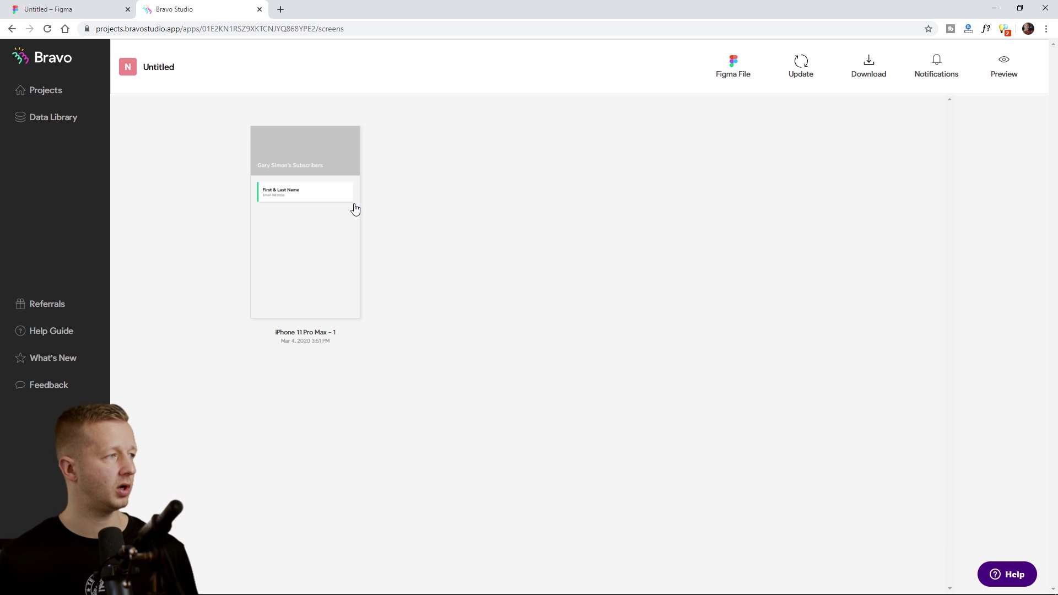
left_click(325, 229)
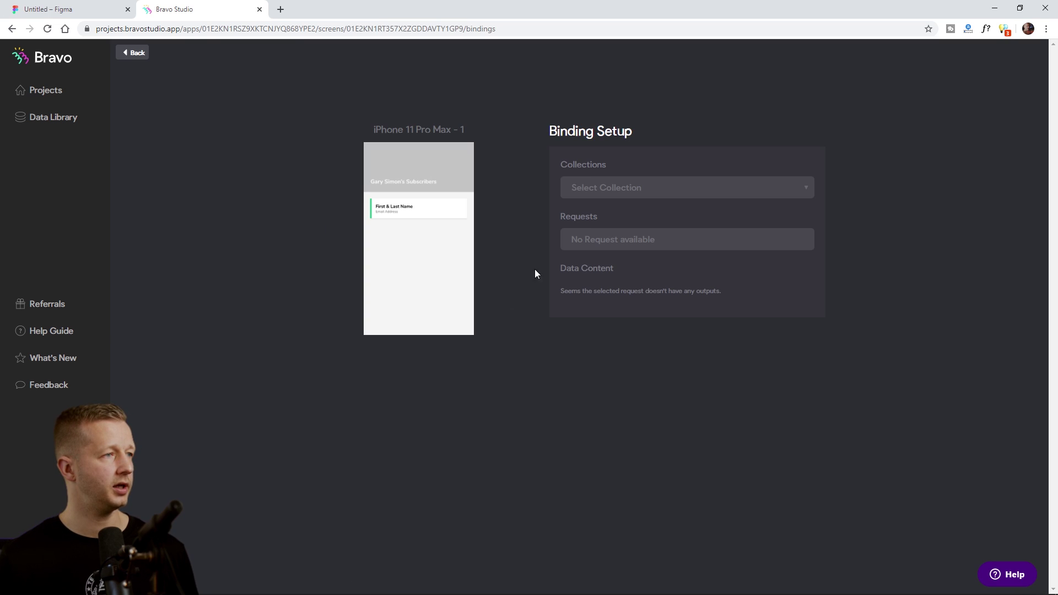
left_click(629, 187)
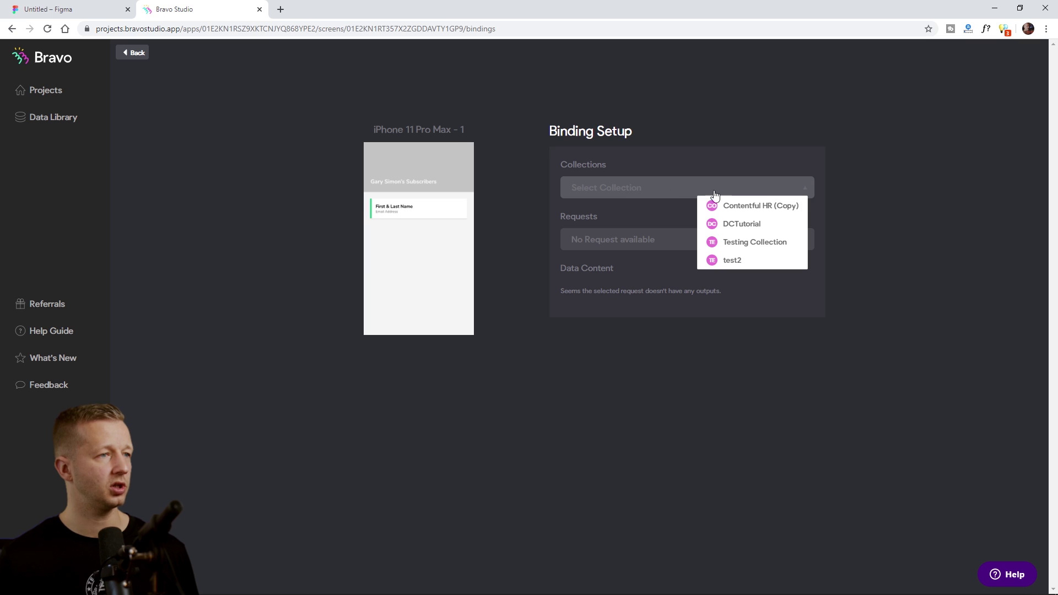
left_click(749, 225)
left_click(783, 238)
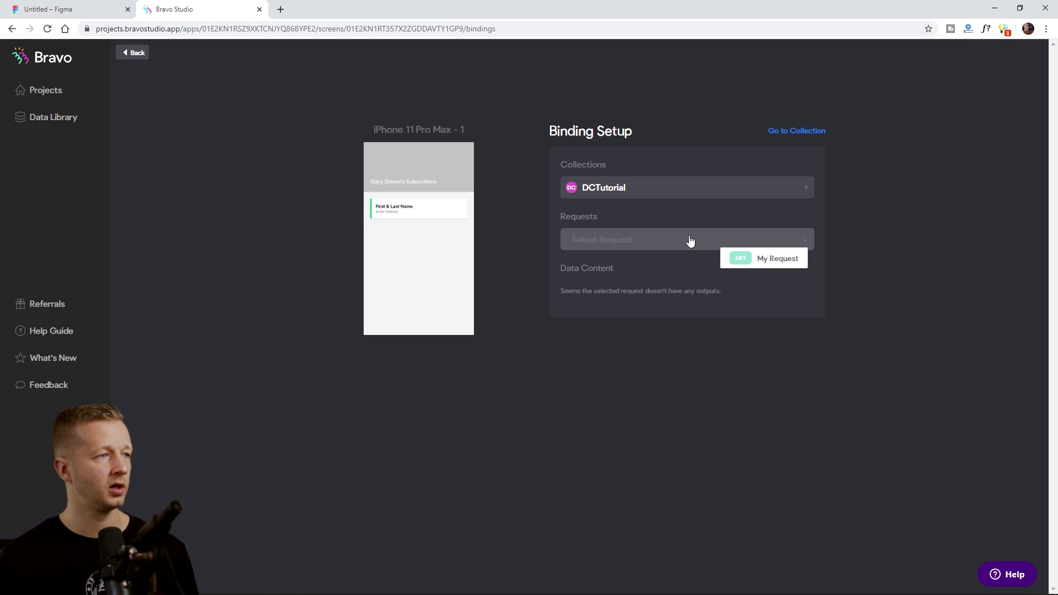
left_click(770, 263)
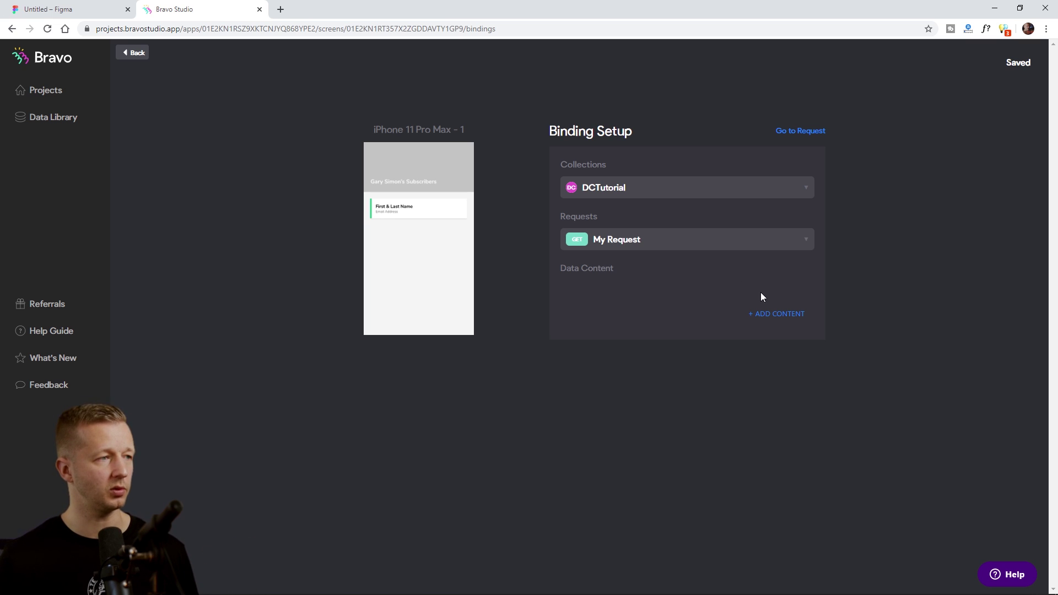
Add the *list layer to the screen's bindings and map it to Data[]
left_click(777, 315)
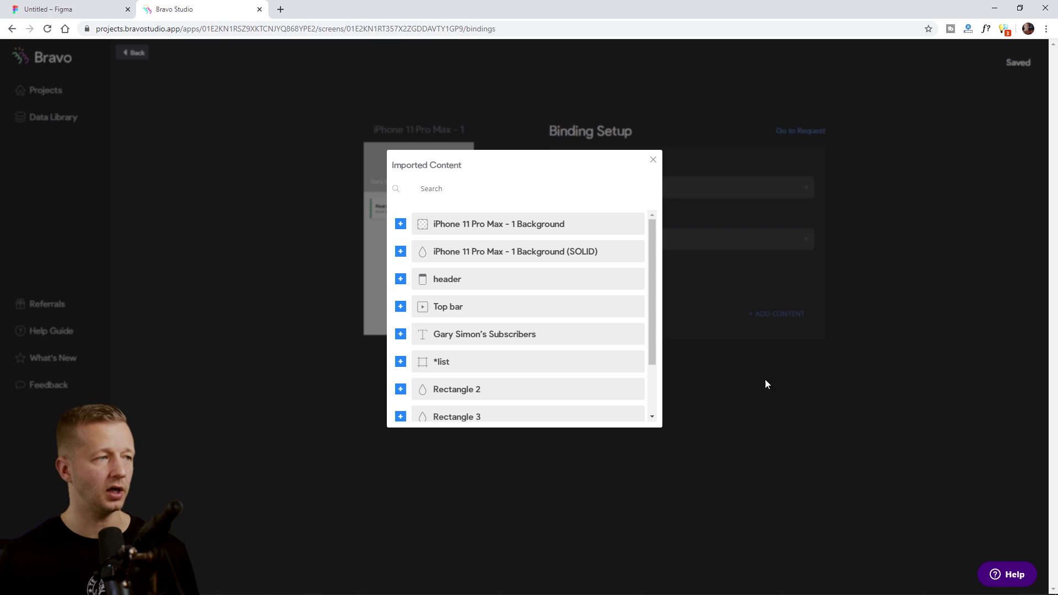
left_click(457, 366)
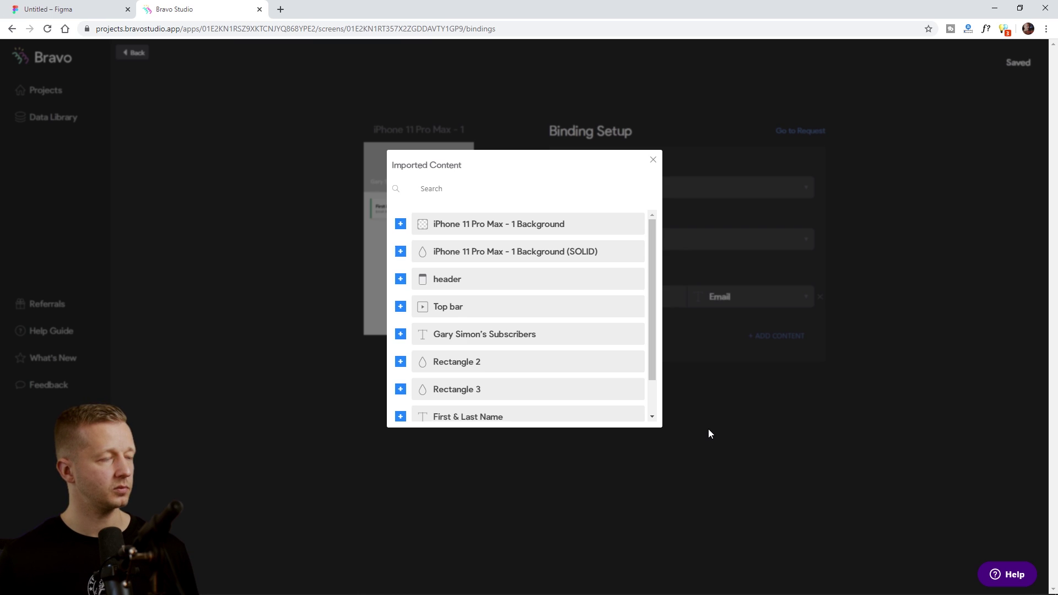
left_click(653, 160)
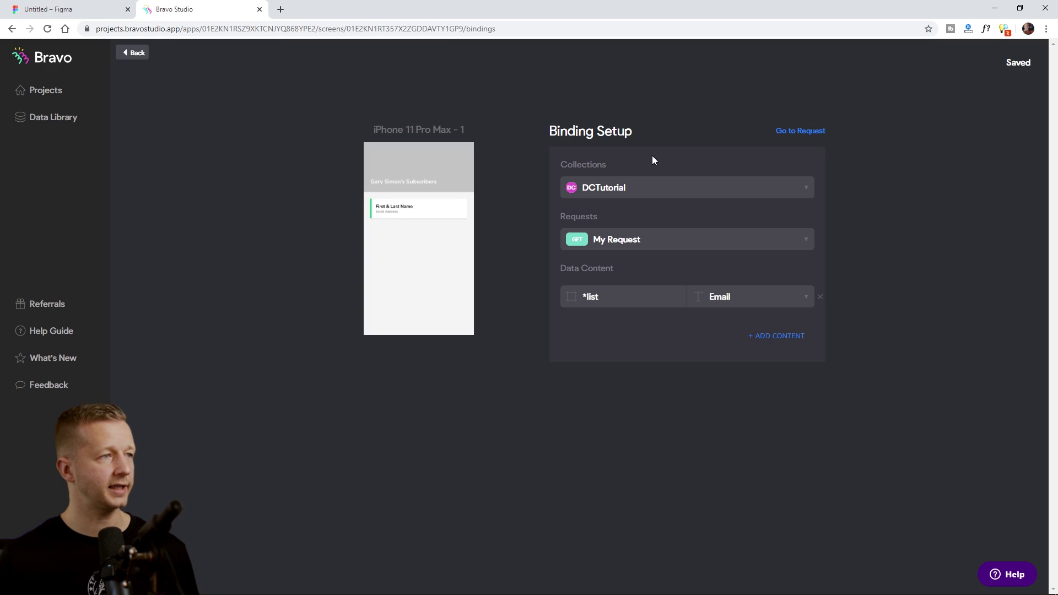
left_click(741, 301)
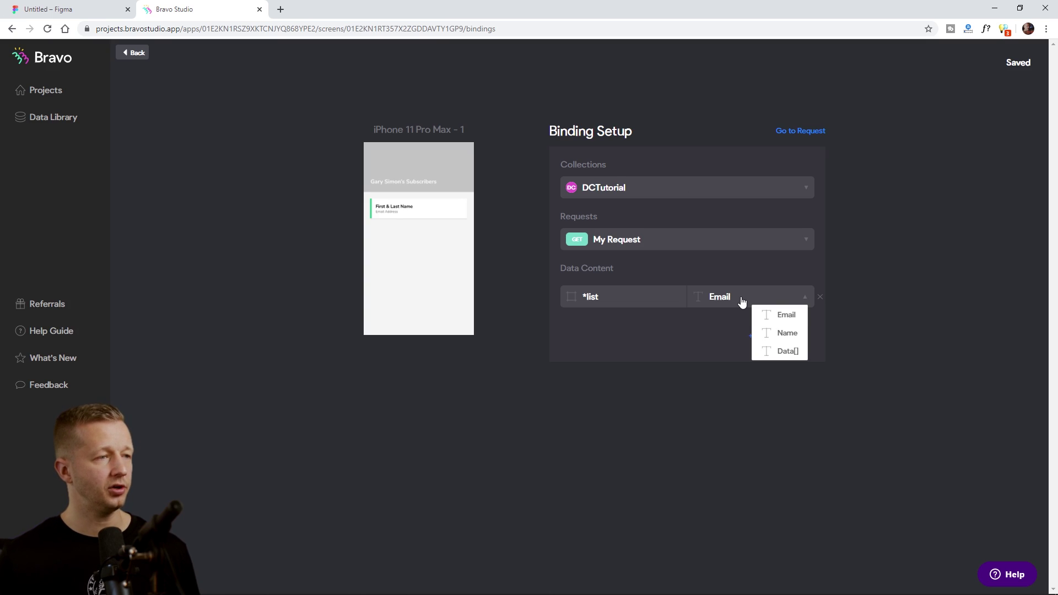
left_click(789, 351)
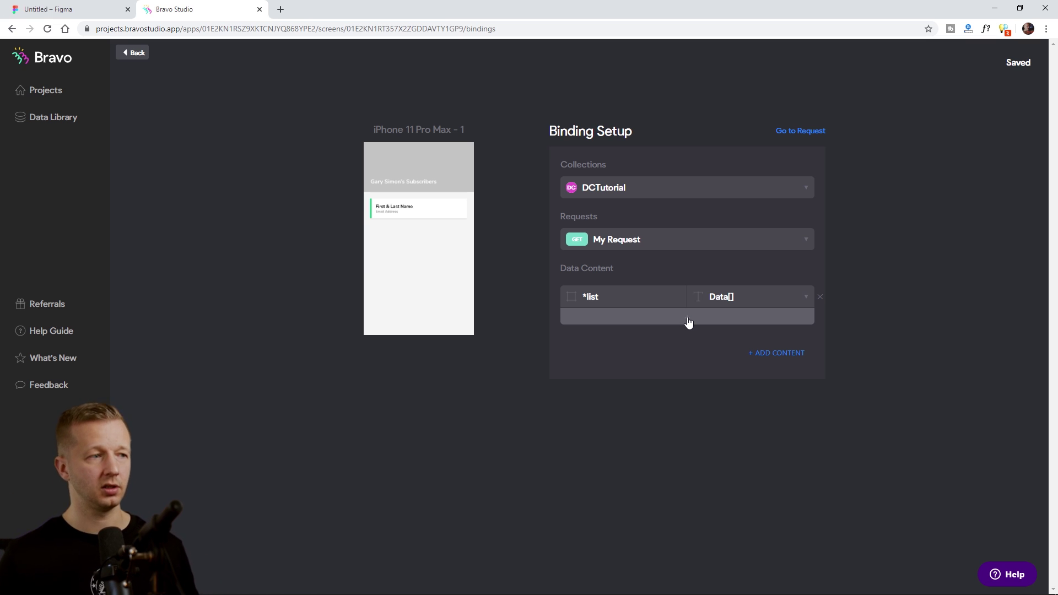
Add the First & Last Name and Email Address layers, binding them to Name and Email
left_click(689, 320)
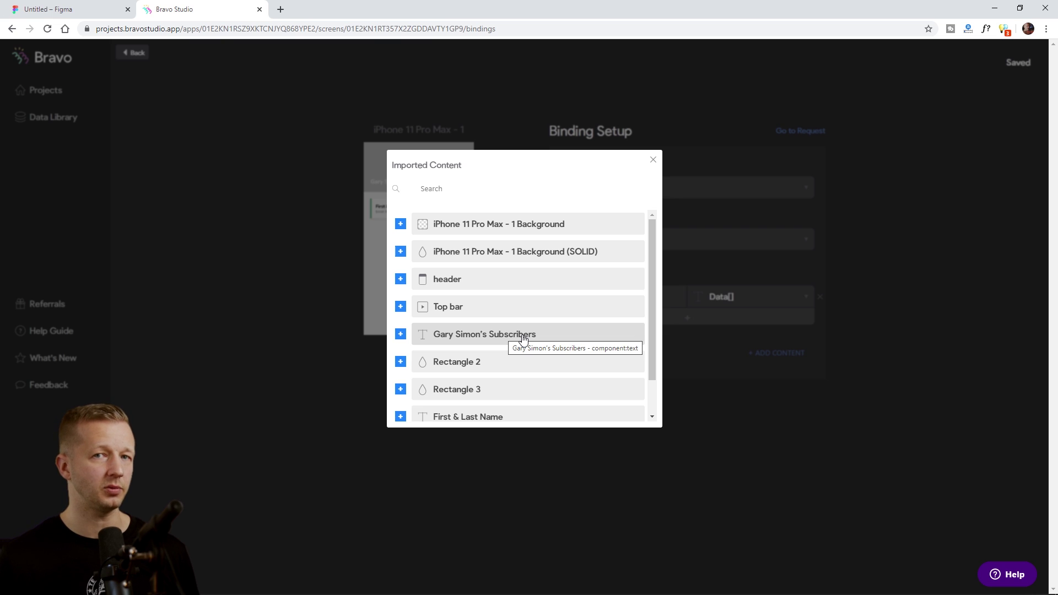
scroll(505, 363, "down", 1)
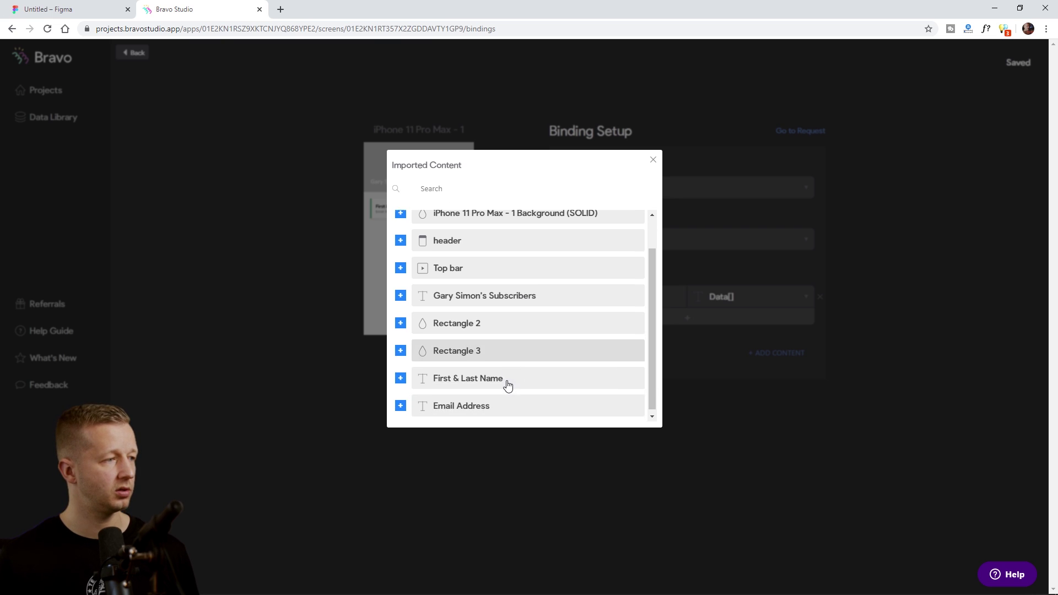
left_click(481, 376)
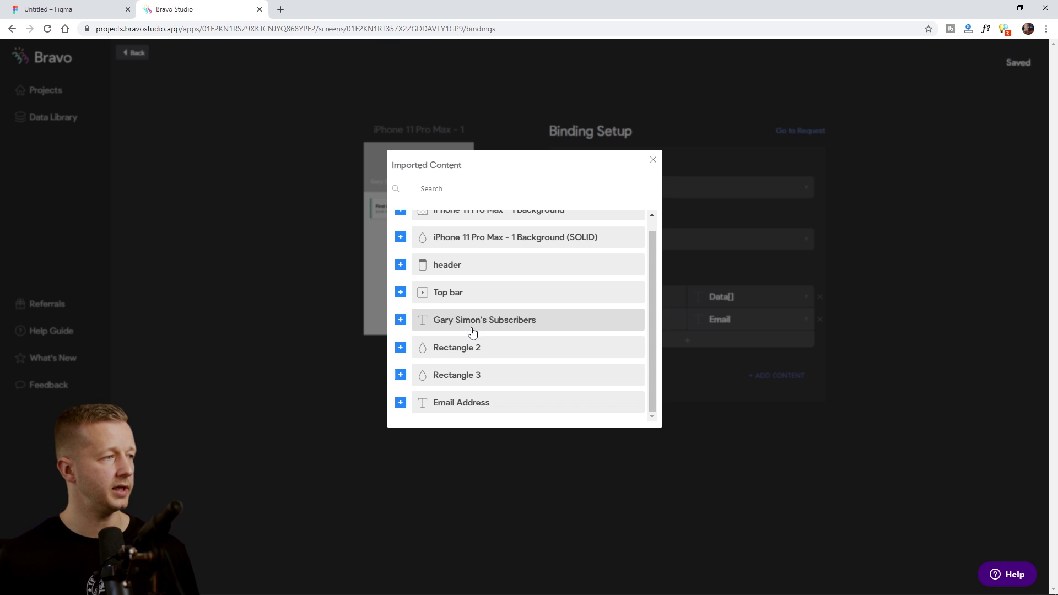
scroll(469, 281, "up", 1)
scroll(471, 281, "down", 1)
left_click(477, 406)
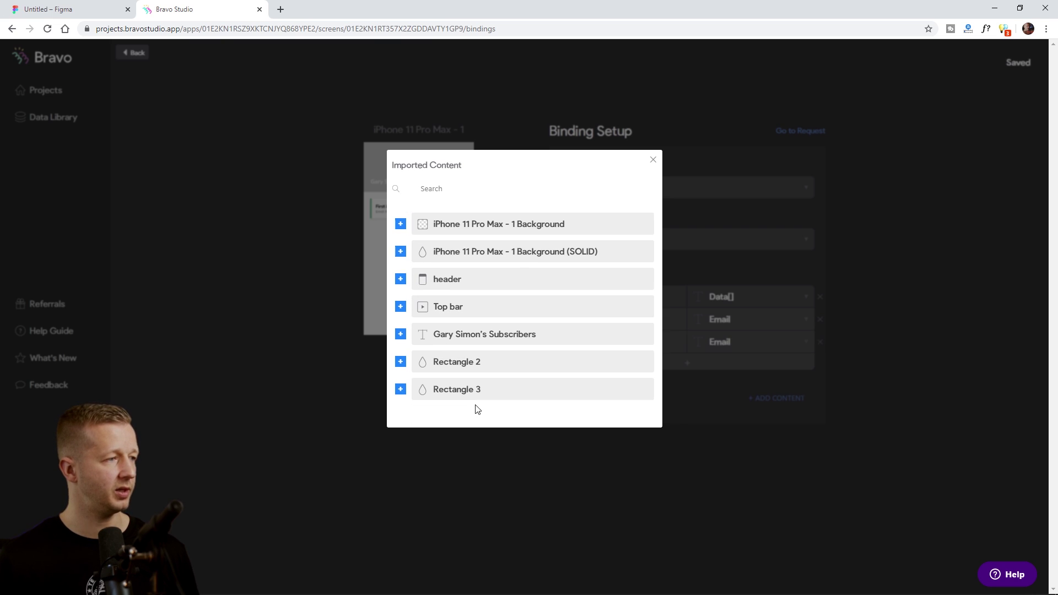
left_click(653, 160)
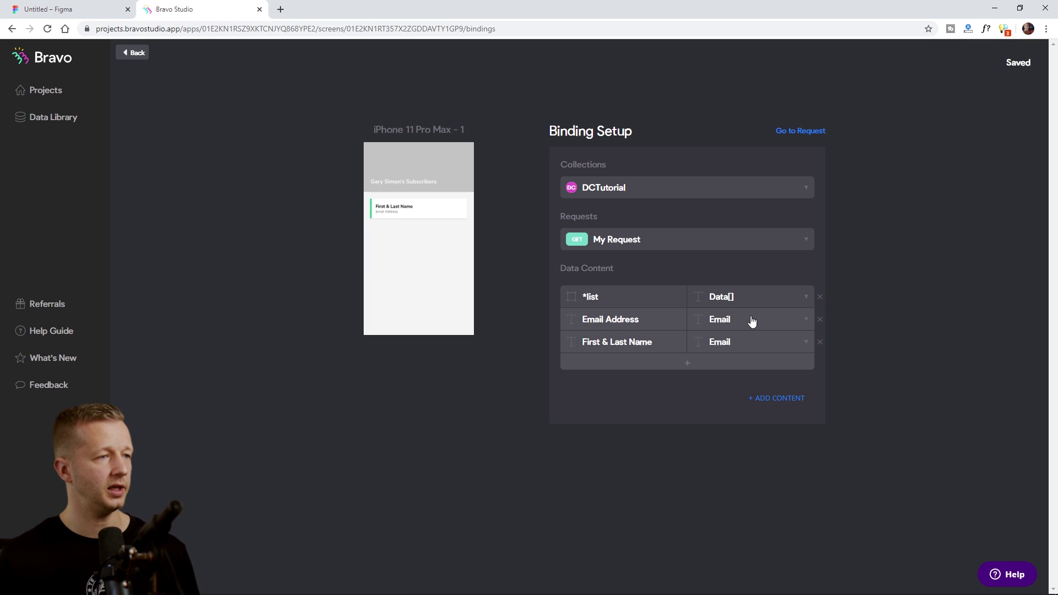
left_click(753, 321)
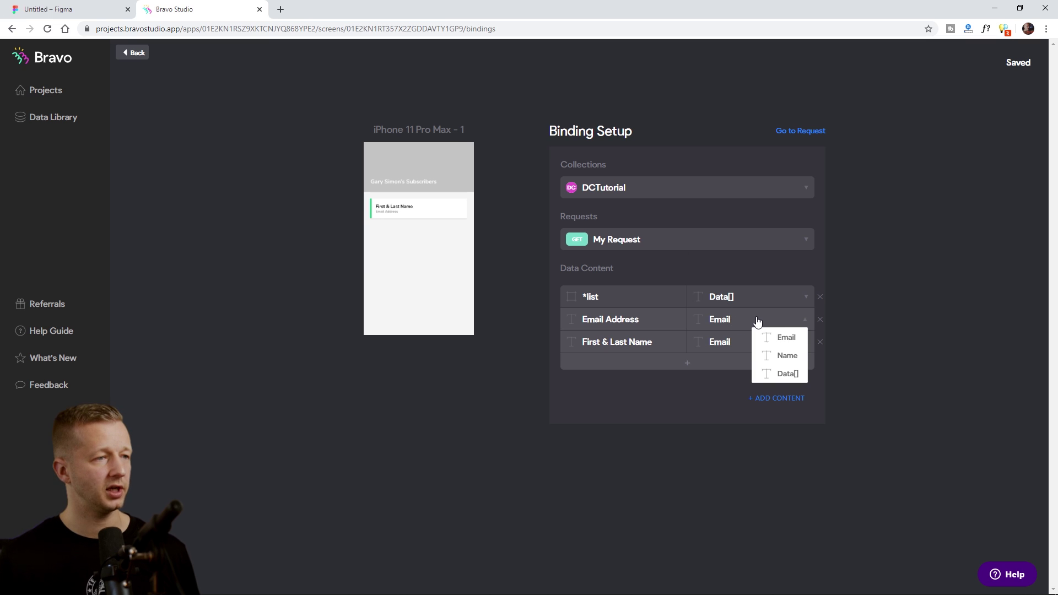
left_click(769, 337)
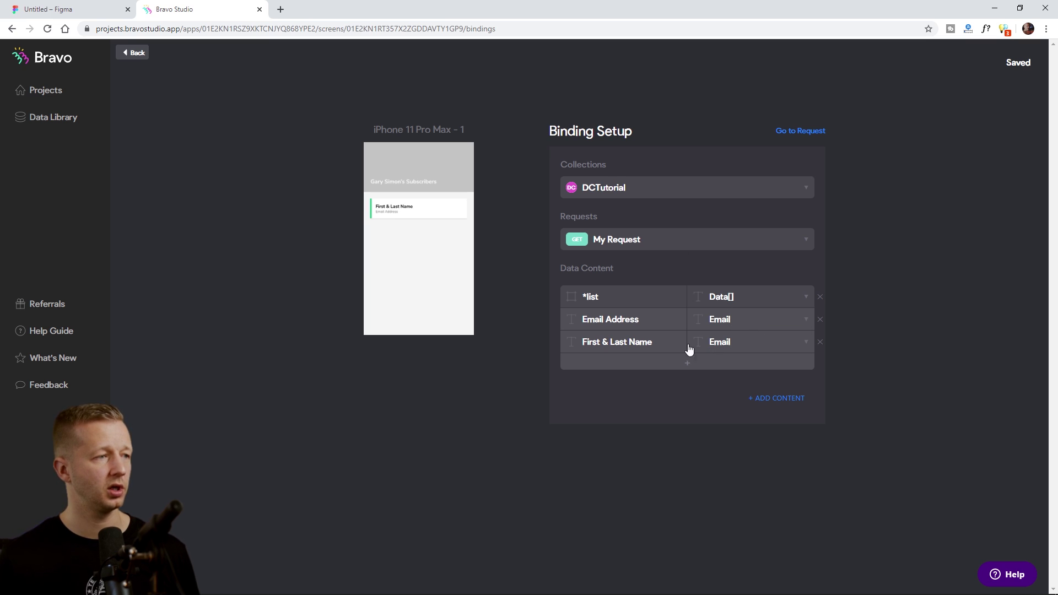
left_click(731, 346)
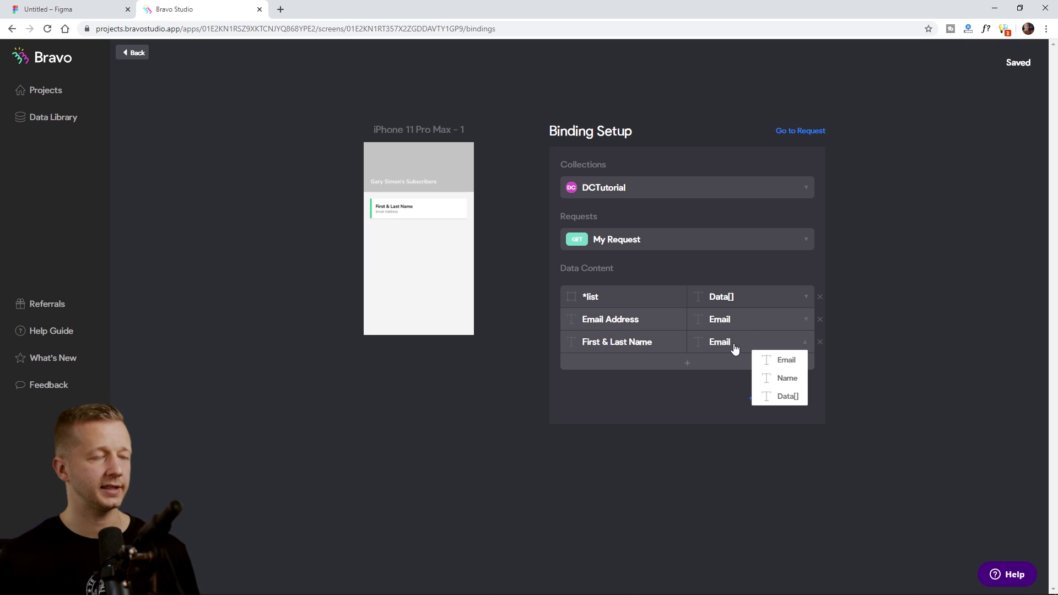
left_click(787, 378)
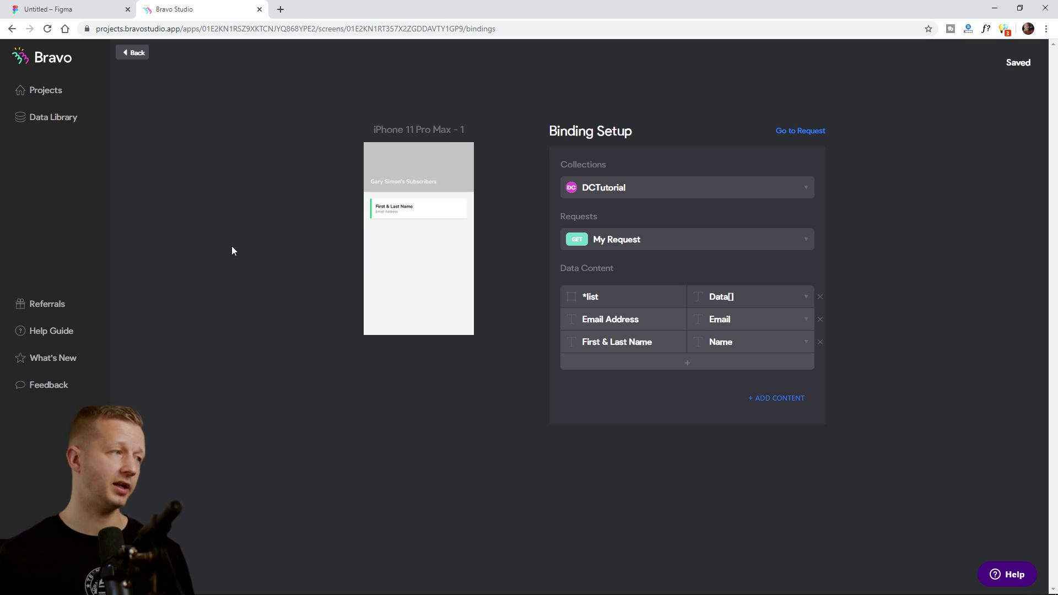
Reopen the Untitled app's screens and show its device-preview QR code
left_click(47, 94)
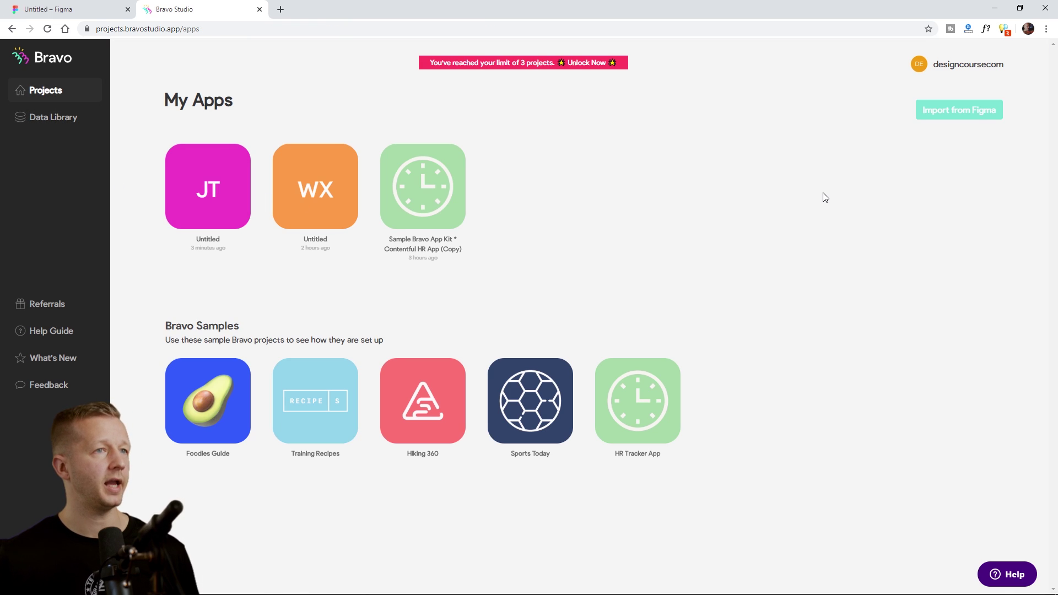
left_click(205, 190)
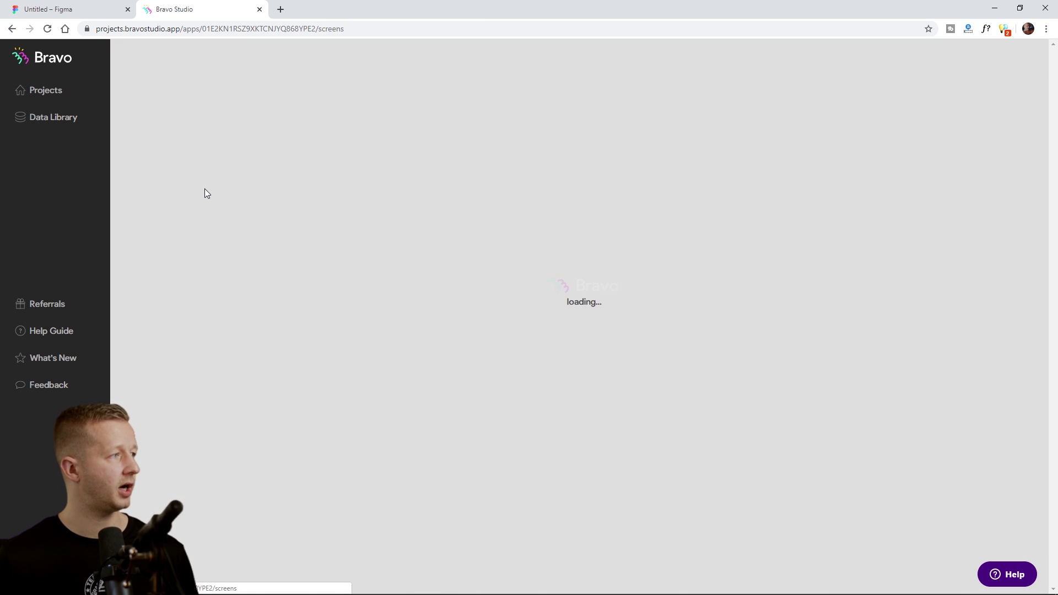
left_click(1013, 62)
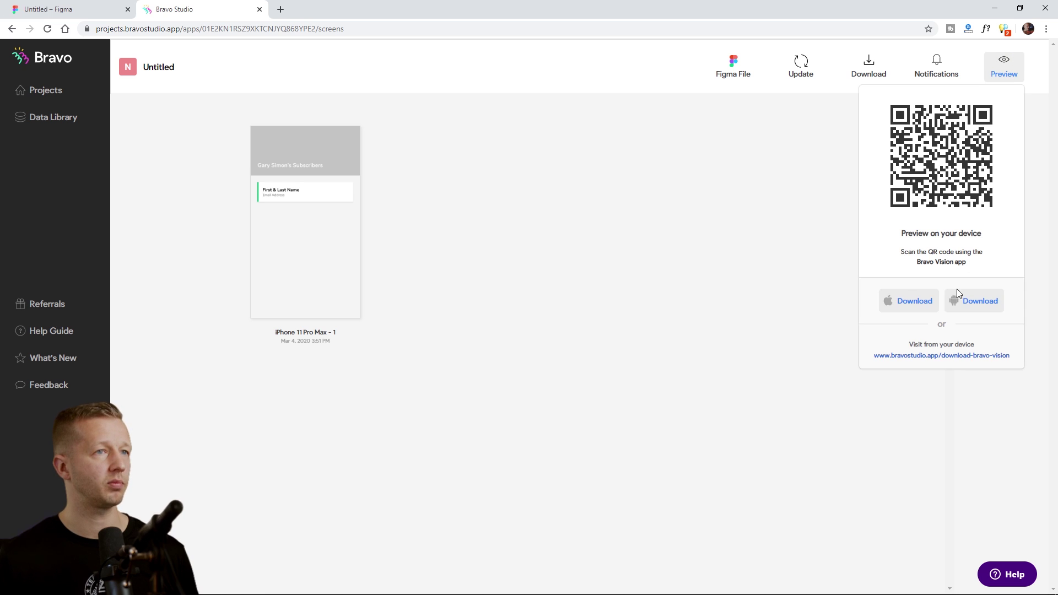